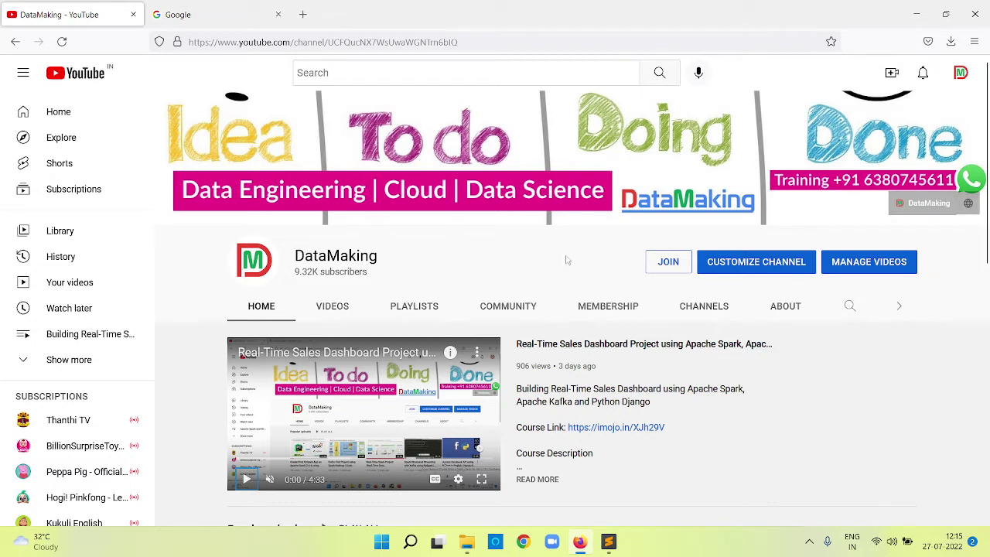
Step: Search Google for "scala download" and open the scala-lang.org Install page in a new tab
{"action": "left_click", "coordinate": [230, 17]}
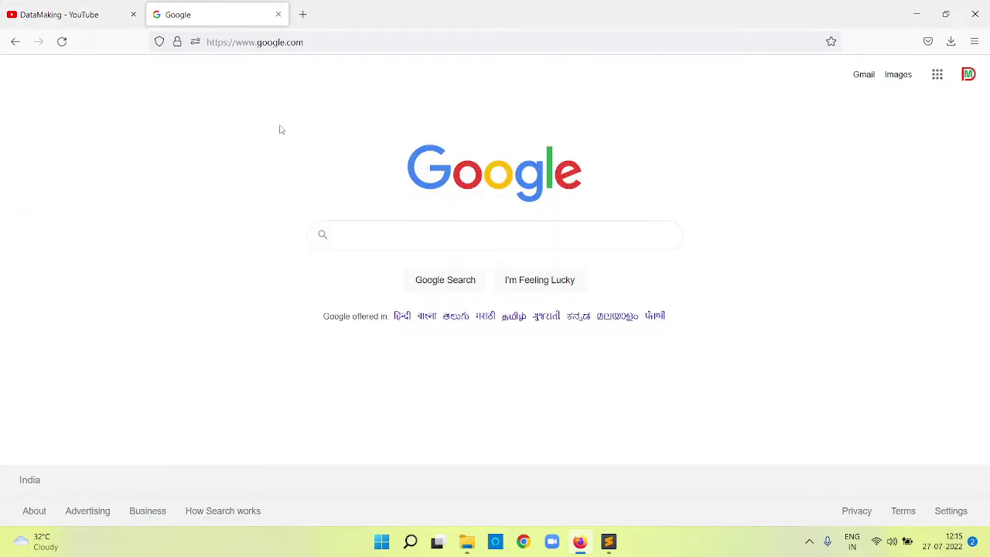
{"action": "type", "text": "scala"}
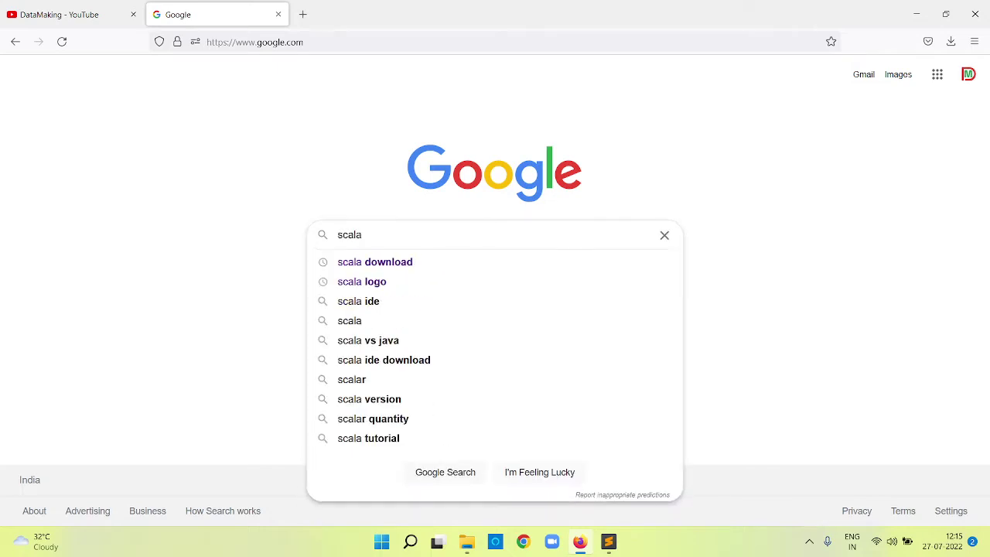
{"action": "key", "text": "Down"}
{"action": "key", "text": "Return"}
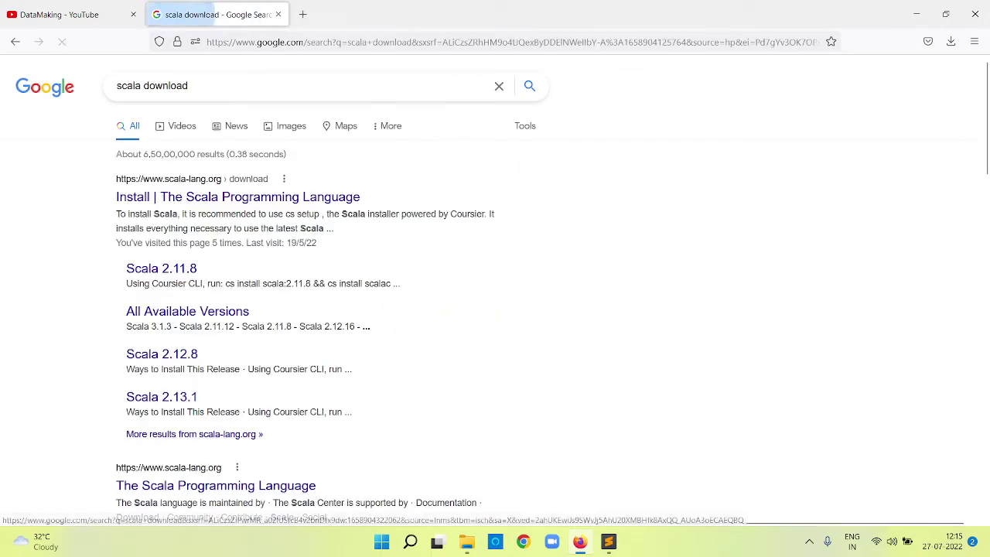
{"action": "middle_click", "coordinate": [281, 200]}
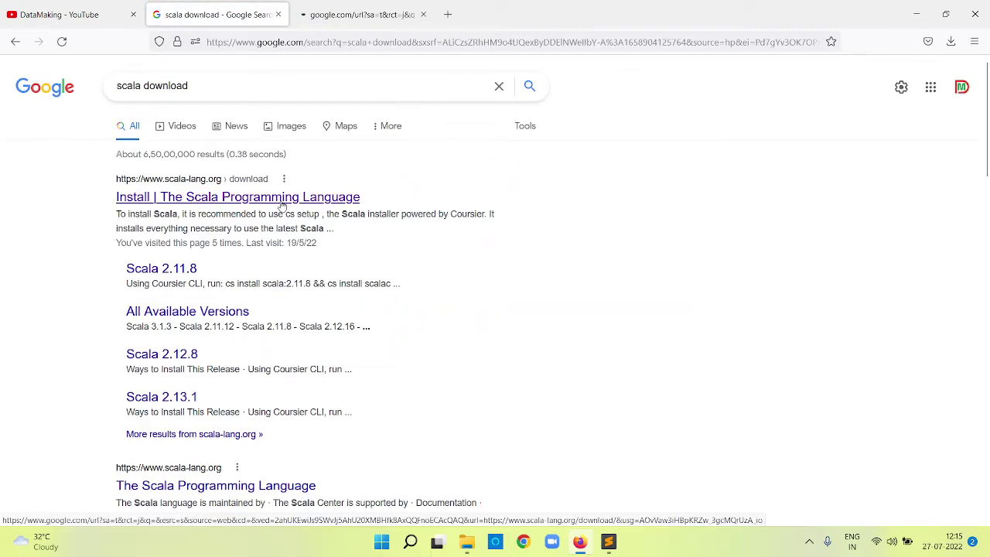
{"action": "left_click", "coordinate": [360, 14]}
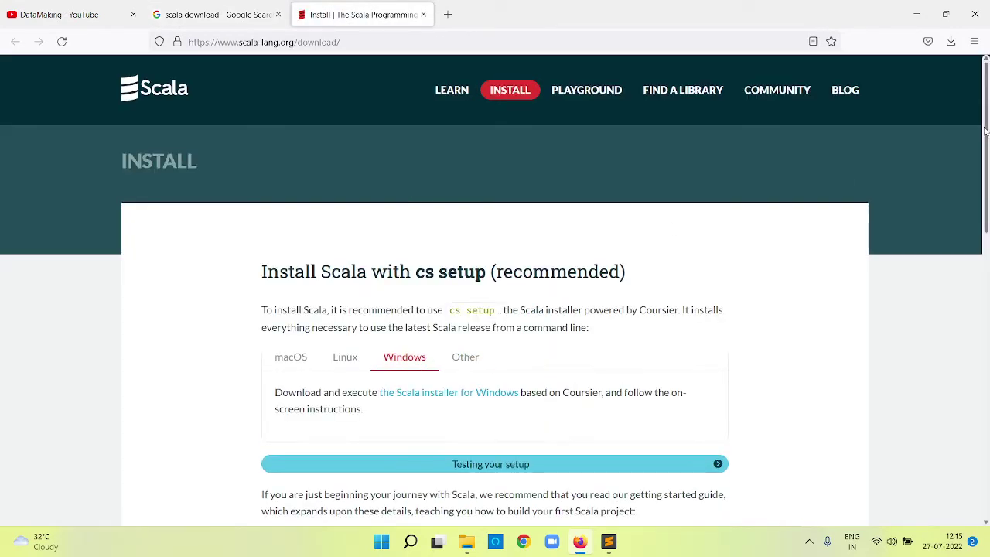
Step: Open the current 2.13.x release page, Scala 2.13.8, and download the Windows archive scala-2.13.8.zip
{"action": "scroll", "coordinate": [984, 235], "scroll_direction": "down", "scroll_amount": 3}
{"action": "left_click_drag", "start_coordinate": [984, 235], "coordinate": [984, 334]}
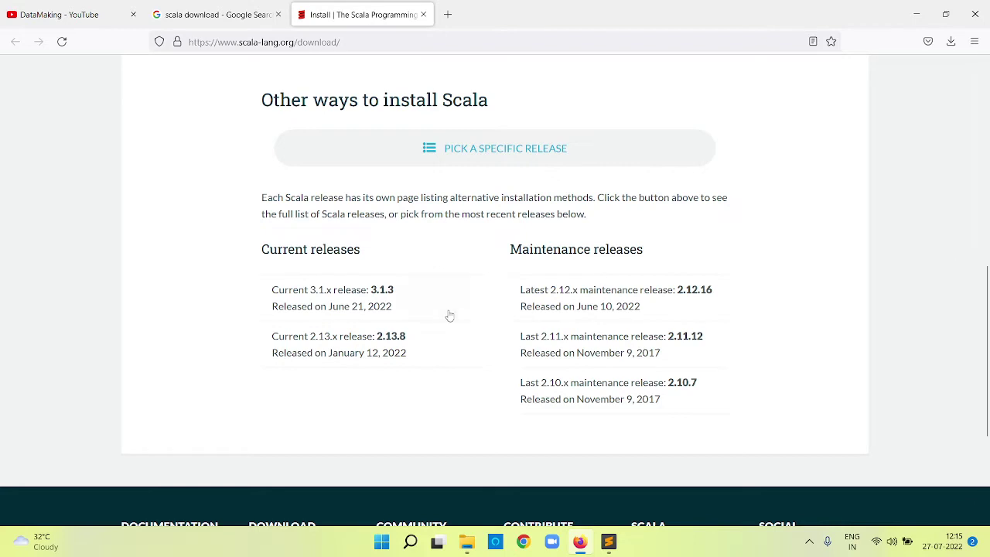
{"action": "left_click", "coordinate": [357, 346]}
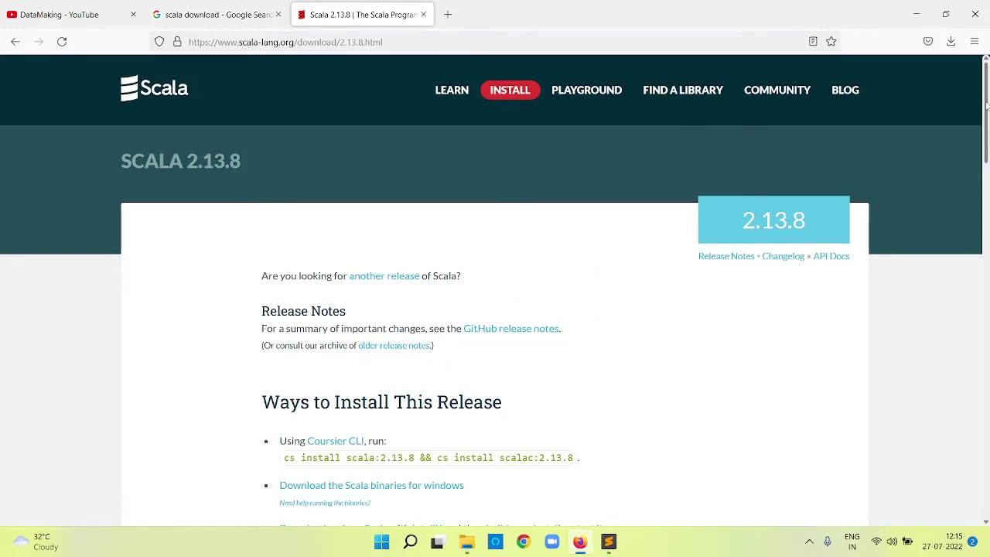
{"action": "left_click_drag", "start_coordinate": [987, 112], "coordinate": [987, 295]}
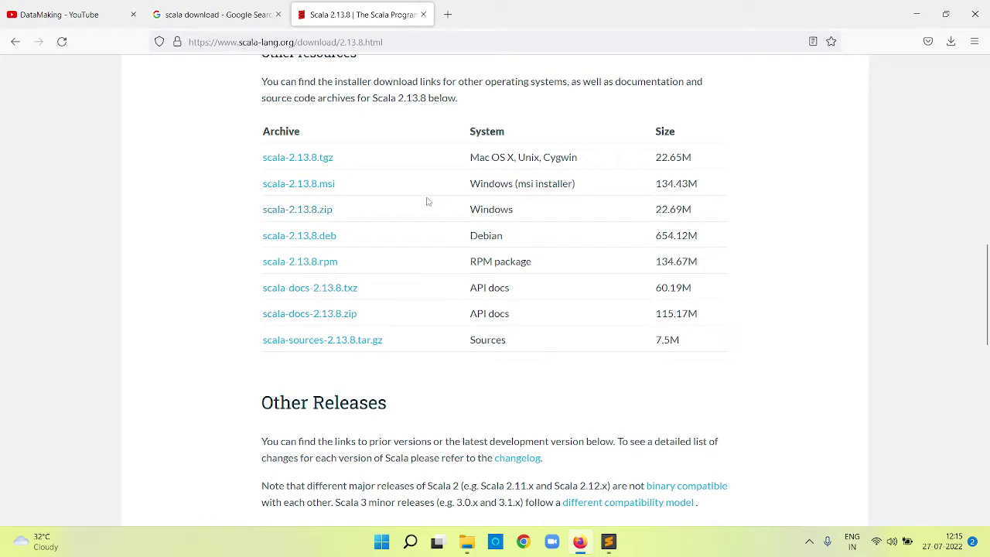
{"action": "left_click_drag", "start_coordinate": [698, 211], "coordinate": [534, 224]}
{"action": "left_click", "coordinate": [313, 214]}
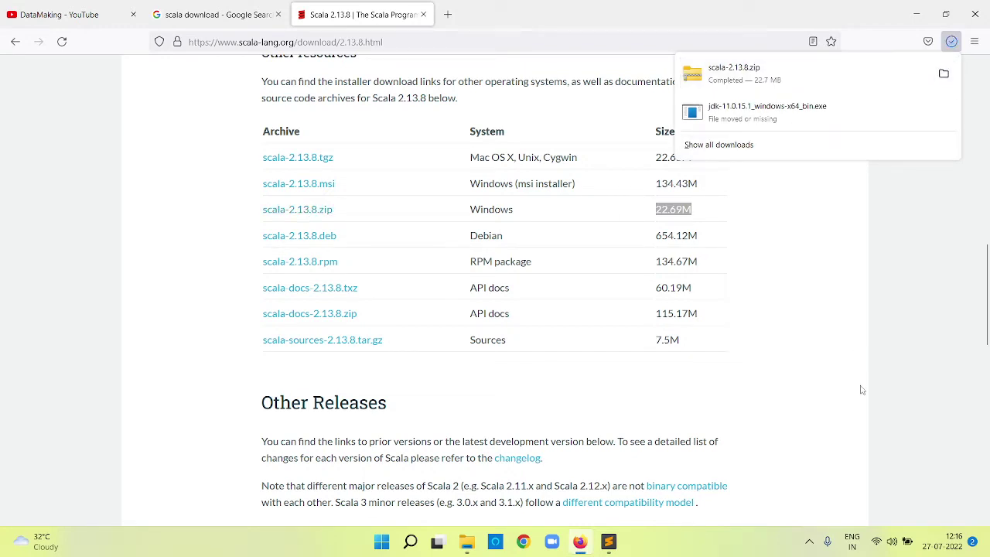
{"action": "left_click", "coordinate": [810, 543]}
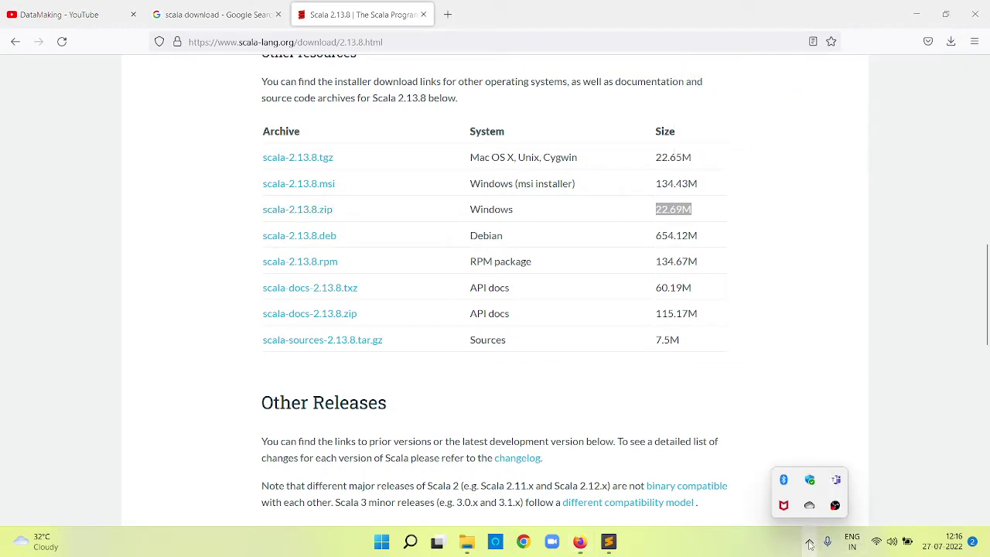
{"action": "right_click", "coordinate": [835, 507]}
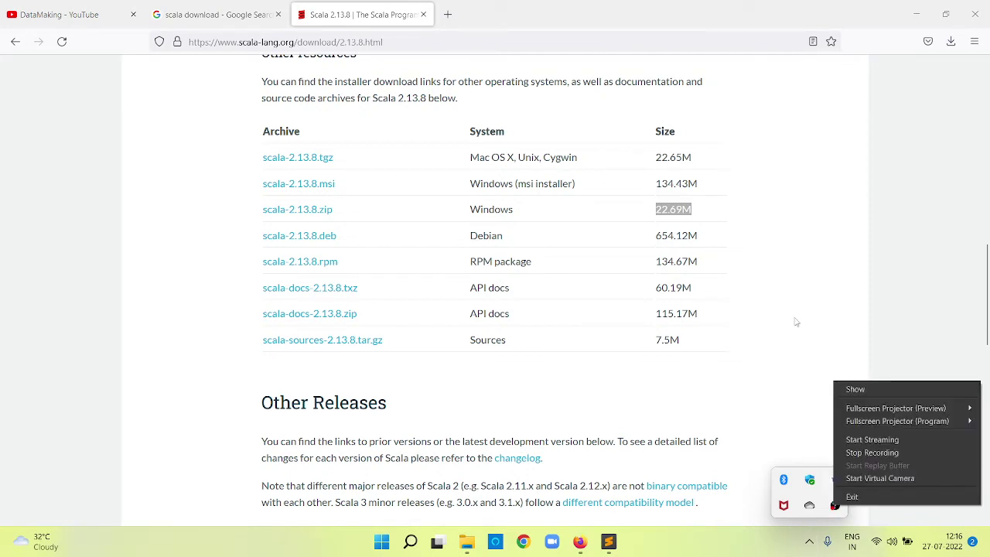
{"action": "left_click", "coordinate": [359, 15]}
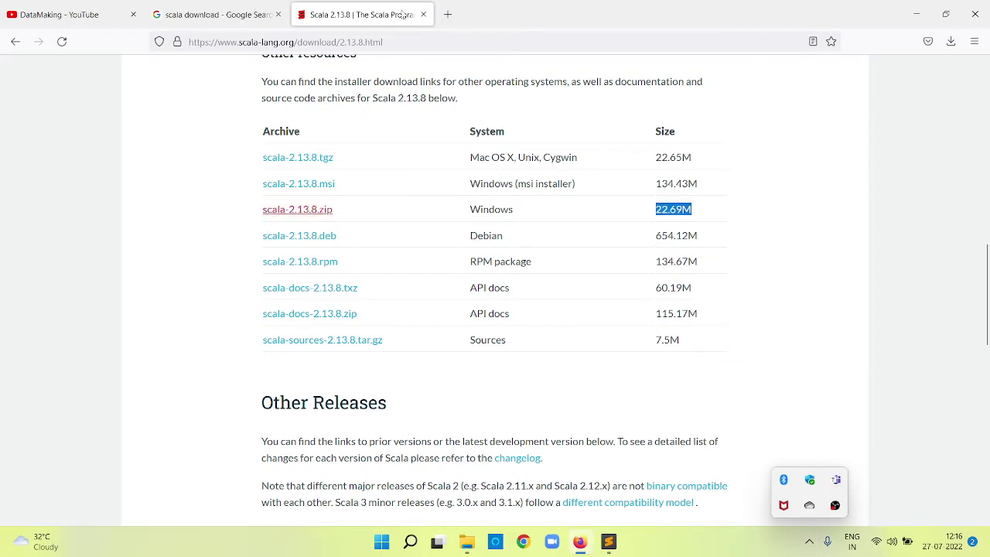
Step: Close the Scala page, search Google for "sbt download" and open the scala-sbt.org Download page in a new tab
{"action": "left_click", "coordinate": [423, 14]}
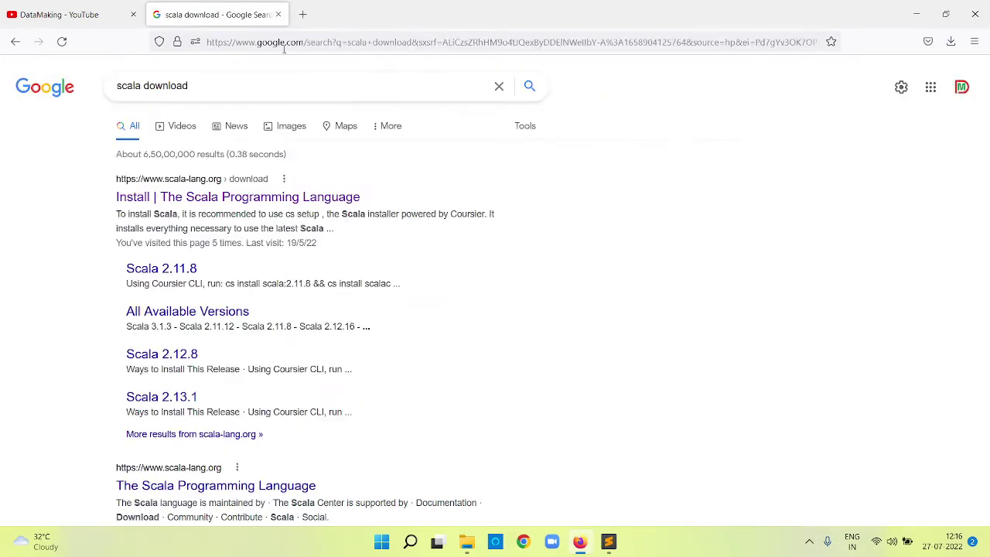
{"action": "double_click", "coordinate": [130, 86]}
{"action": "type", "text": "sbt"}
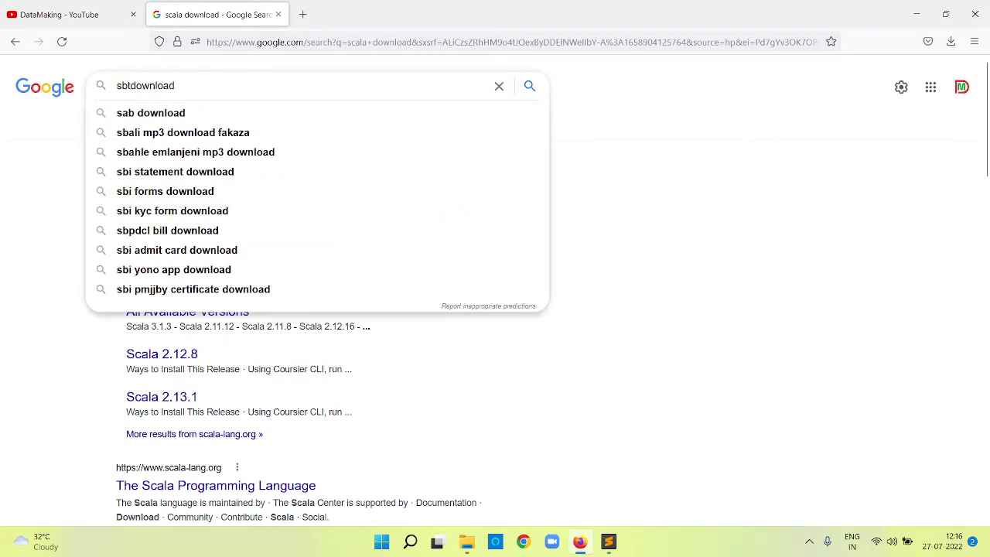
{"action": "key", "text": "Return"}
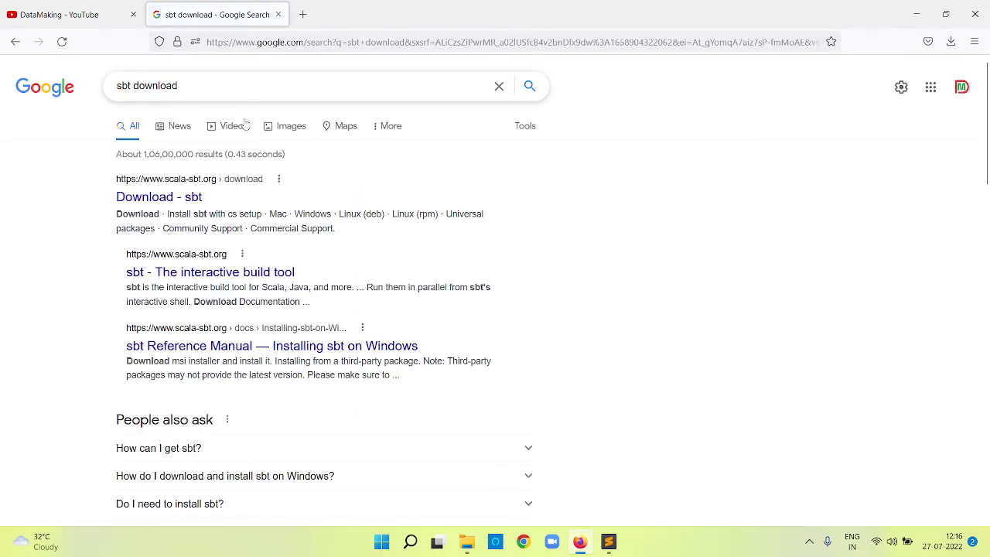
{"action": "middle_click", "coordinate": [192, 203]}
{"action": "left_click", "coordinate": [340, 14]}
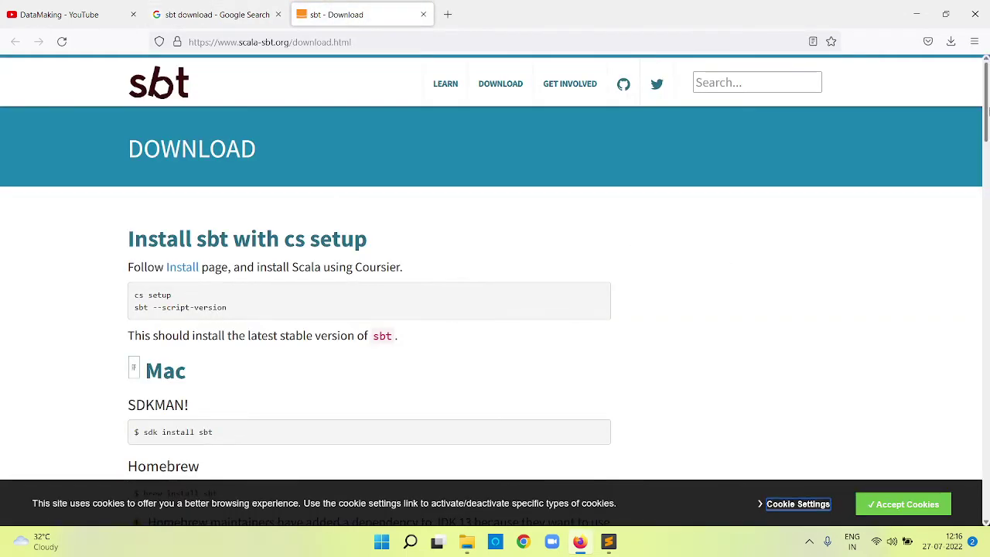
Step: Accept the site's cookies and download sbt-1.7.1.zip from the Universal packages section
{"action": "left_click_drag", "start_coordinate": [985, 104], "coordinate": [988, 182]}
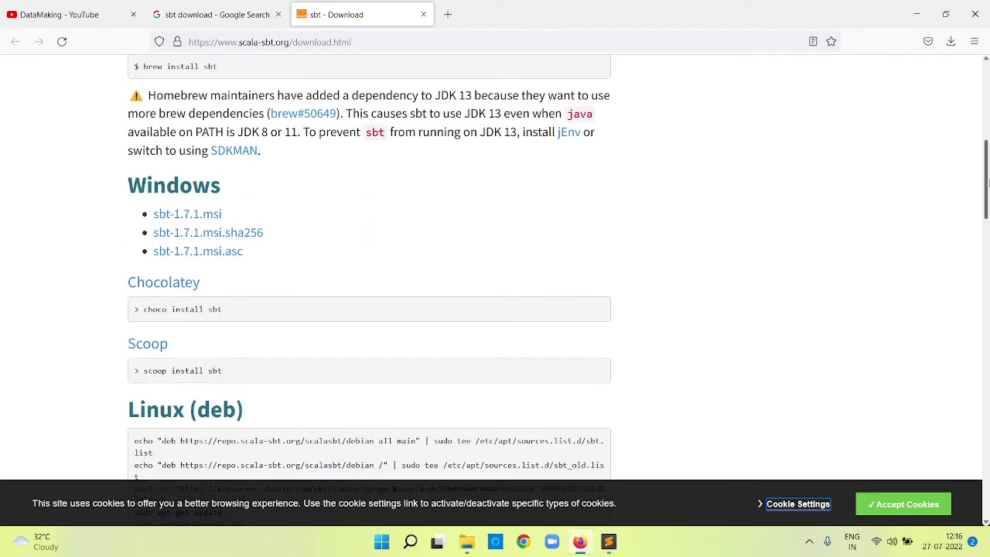
{"action": "left_click", "coordinate": [899, 509]}
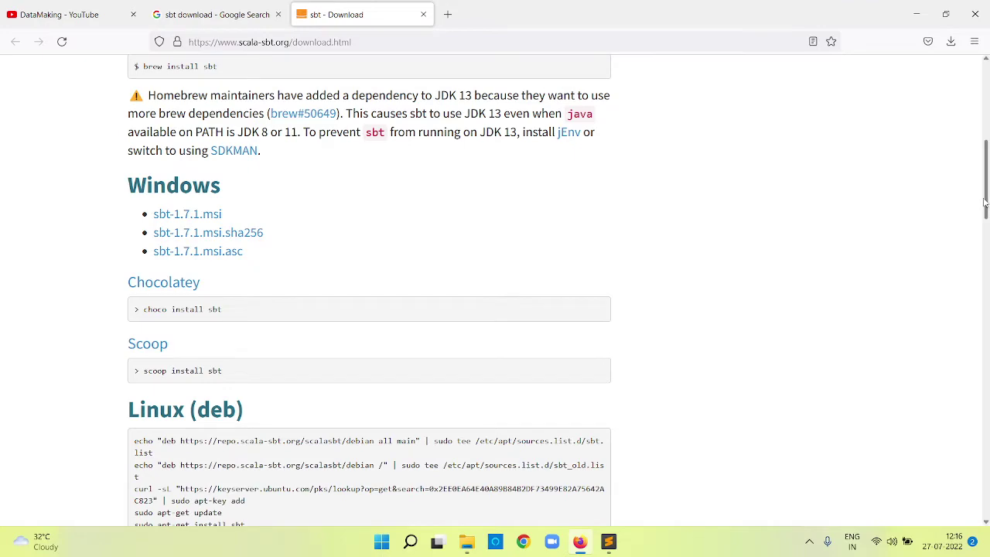
{"action": "left_click_drag", "start_coordinate": [985, 203], "coordinate": [986, 287]}
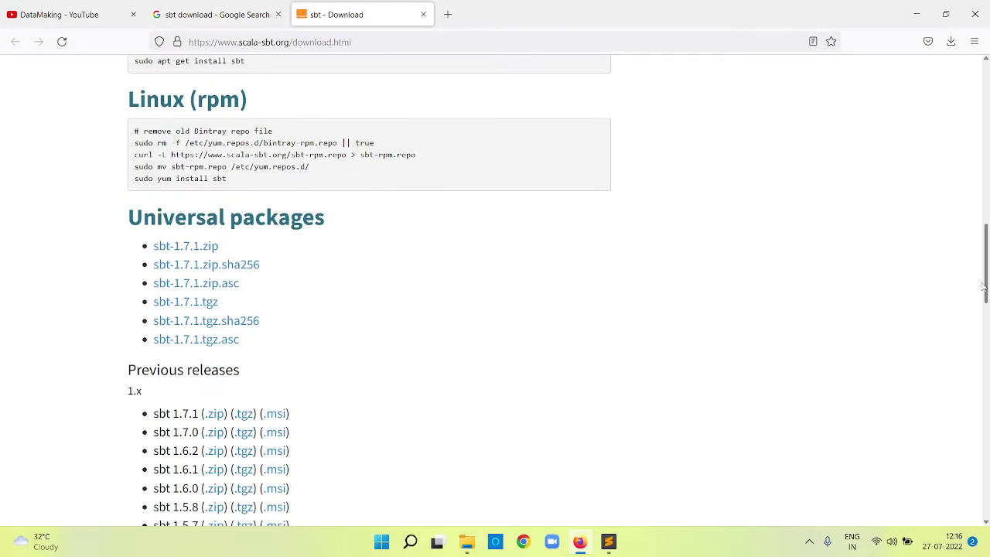
{"action": "left_click", "coordinate": [206, 249]}
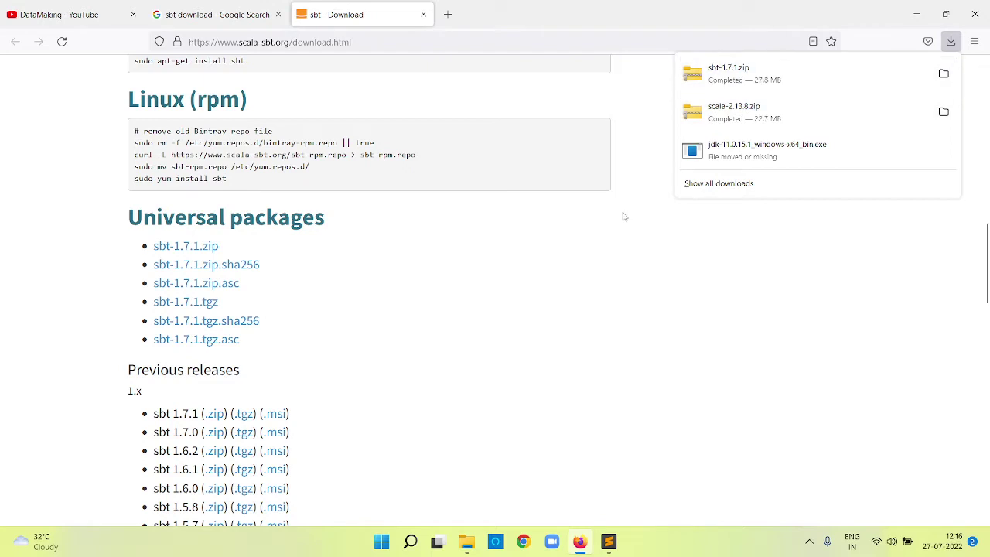
{"action": "left_click", "coordinate": [466, 543]}
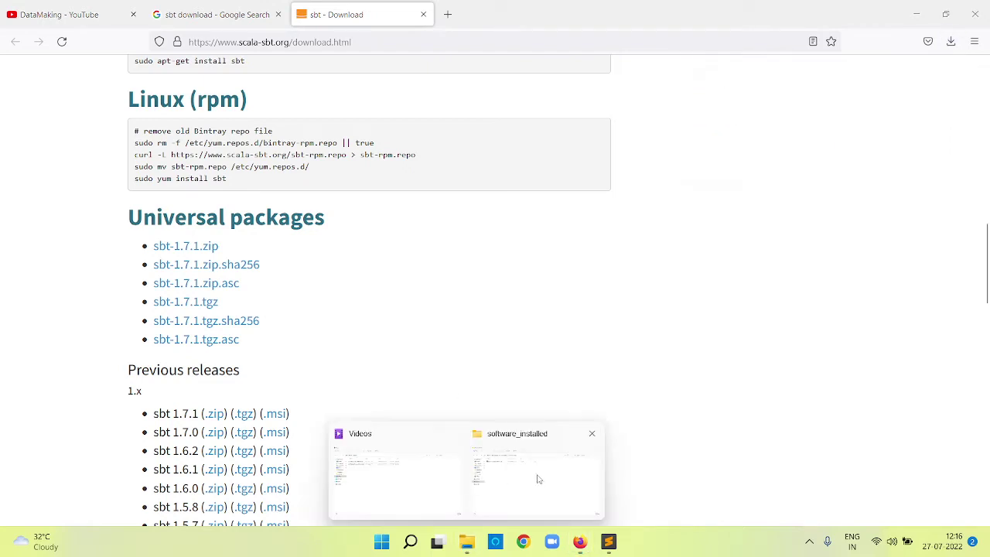
{"action": "key", "text": "alt+Tab"}
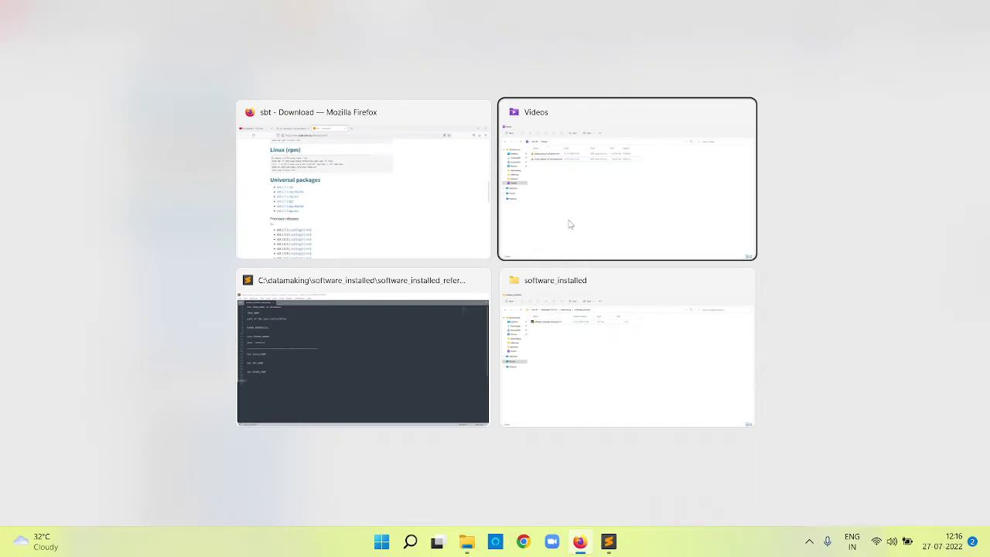
{"action": "key", "text": "Escape"}
Step: Copy sbt-1.7.1.zip and scala-2.13.8.zip from the Downloads folder into C:\datamaking\software_installed
{"action": "left_click", "coordinate": [951, 41]}
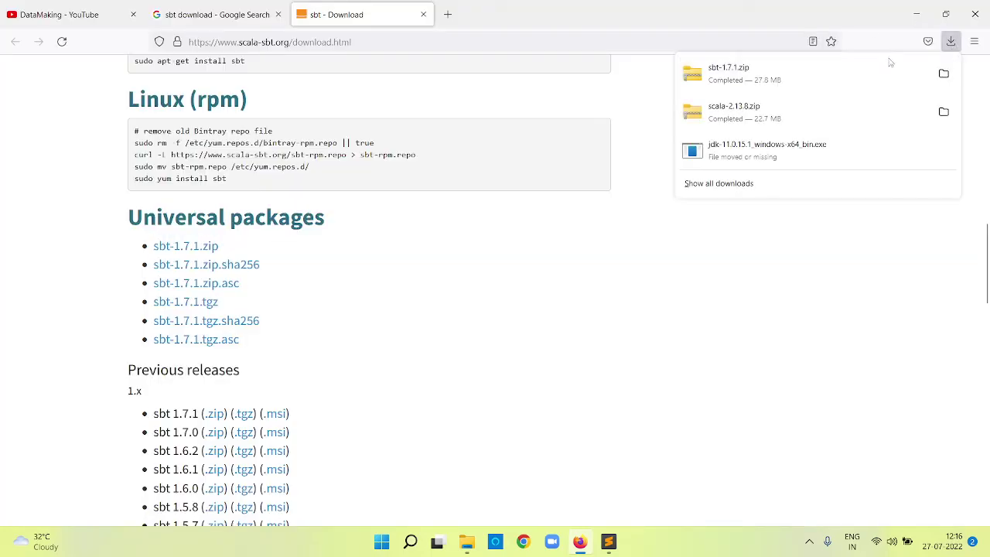
{"action": "left_click", "coordinate": [944, 72]}
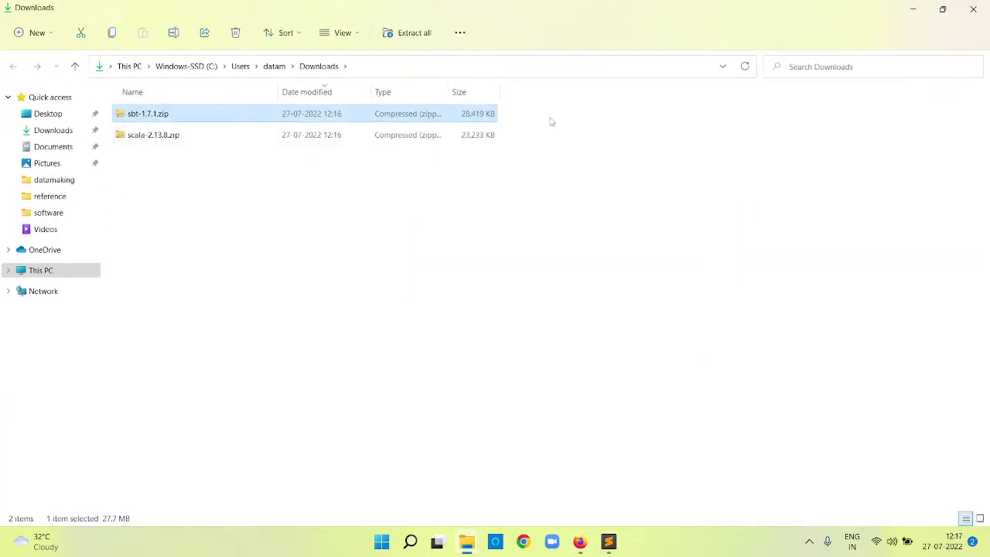
{"action": "left_click", "coordinate": [236, 183]}
{"action": "key", "text": "ctrl+a"}
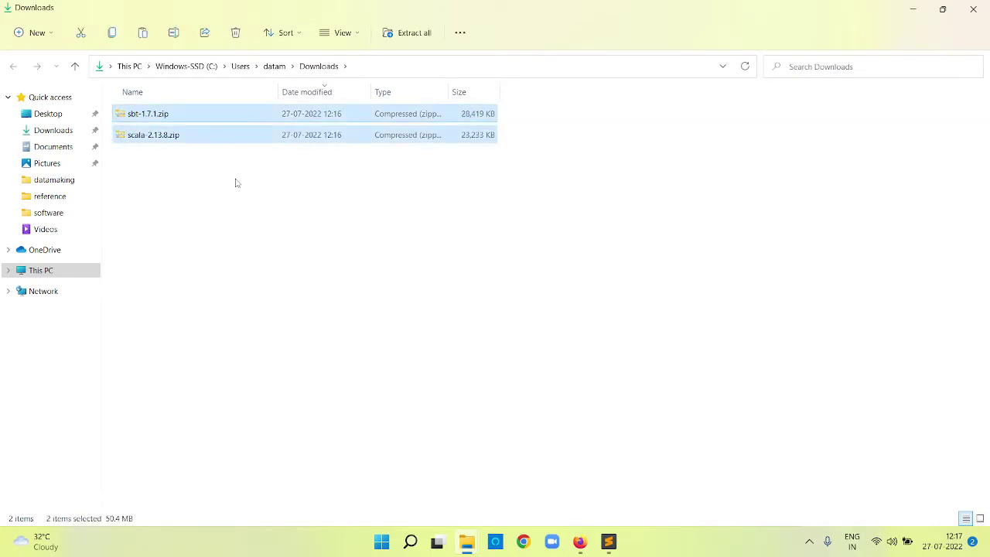
{"action": "left_click", "coordinate": [464, 543]}
{"action": "left_click", "coordinate": [440, 466]}
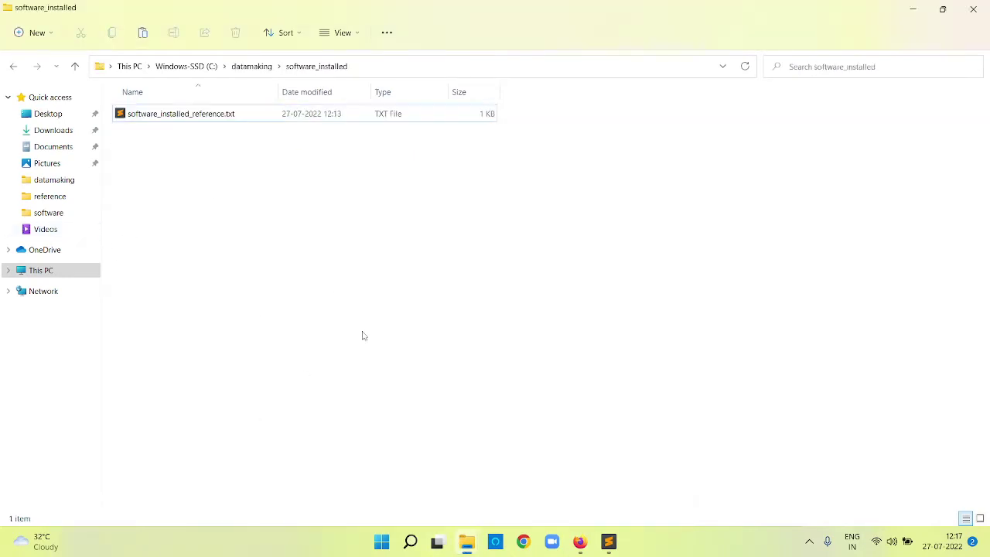
{"action": "right_click", "coordinate": [331, 289]}
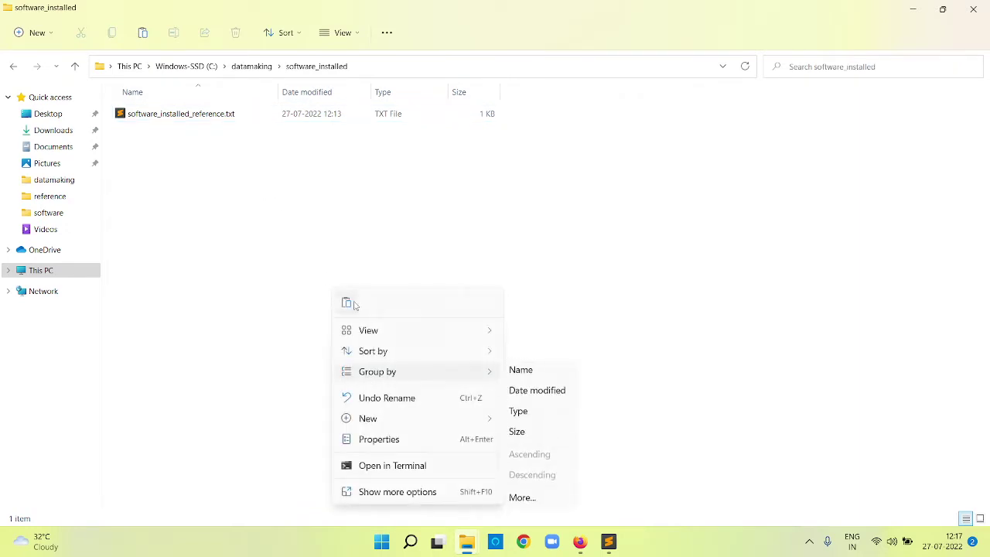
{"action": "left_click", "coordinate": [347, 302]}
{"action": "left_click", "coordinate": [231, 239]}
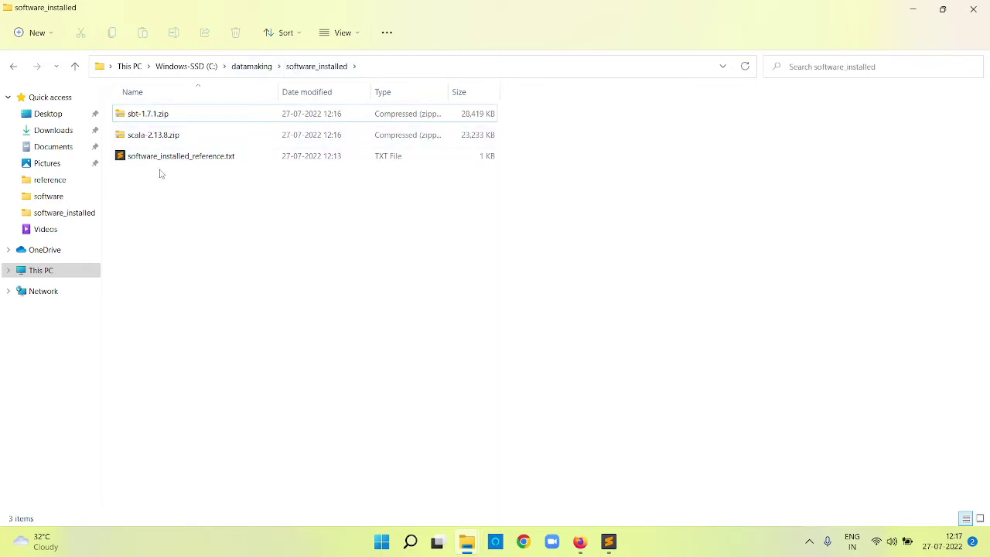
Step: Extract sbt-1.7.1.zip directly into the software_installed folder with 7-Zip's Extract Here
{"action": "right_click", "coordinate": [156, 115]}
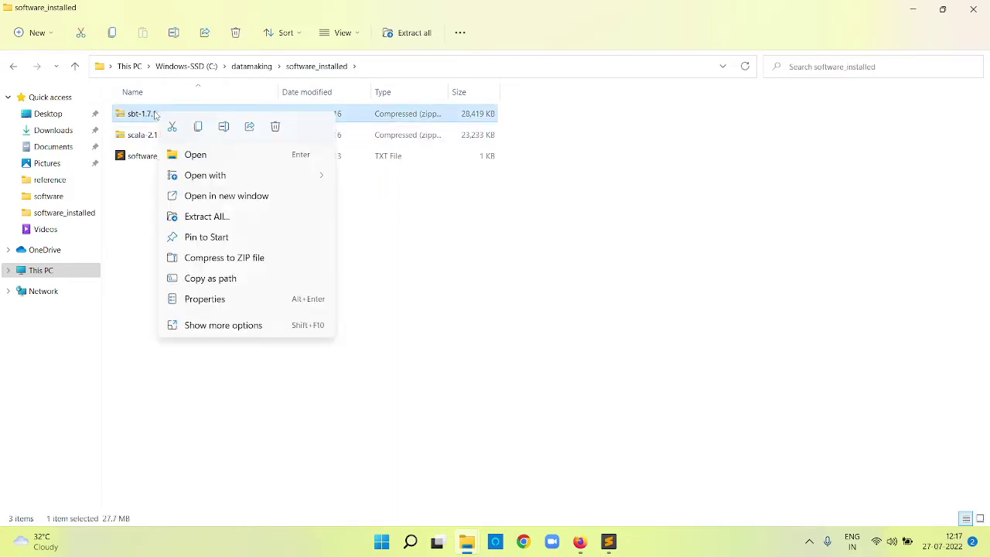
{"action": "left_click", "coordinate": [215, 326]}
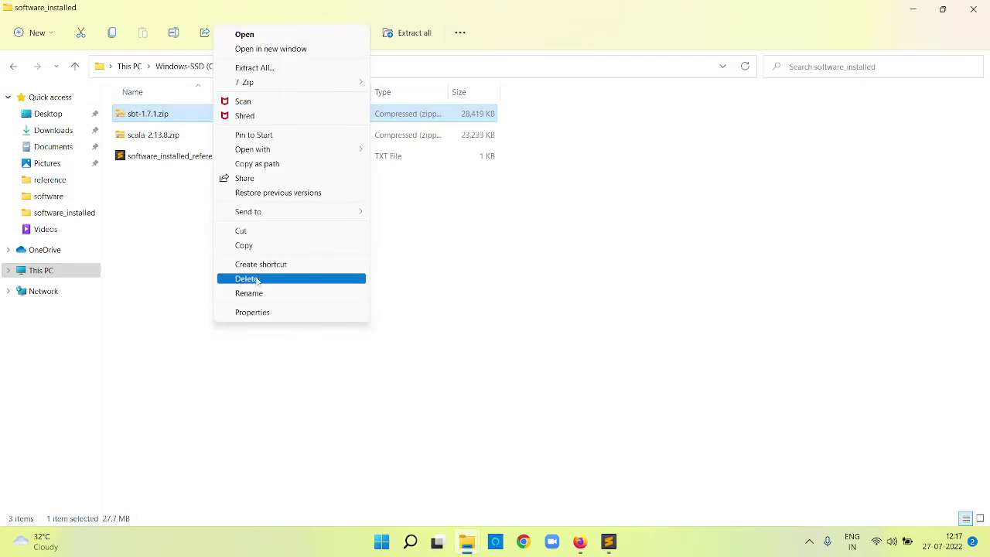
{"action": "mouse_move", "coordinate": [356, 82]}
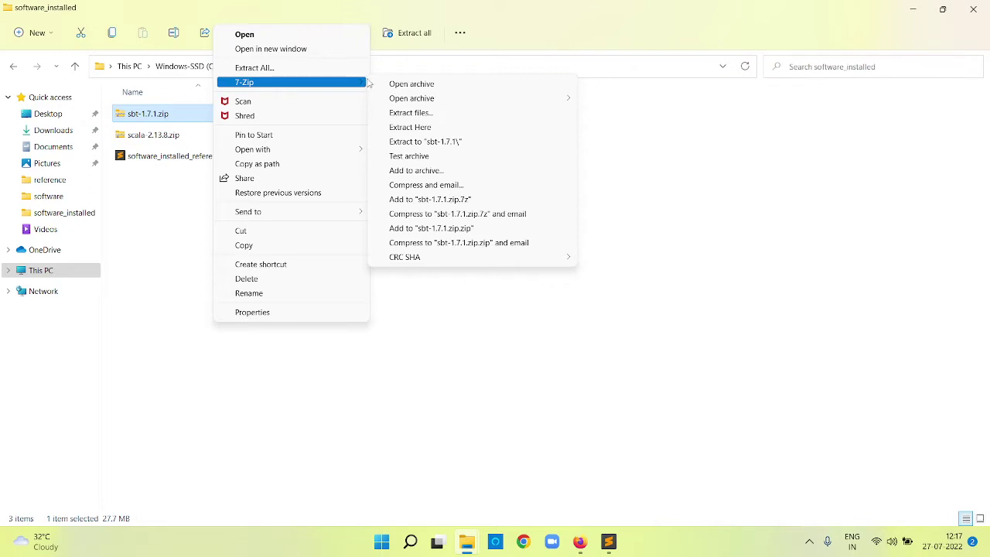
{"action": "left_click", "coordinate": [436, 132]}
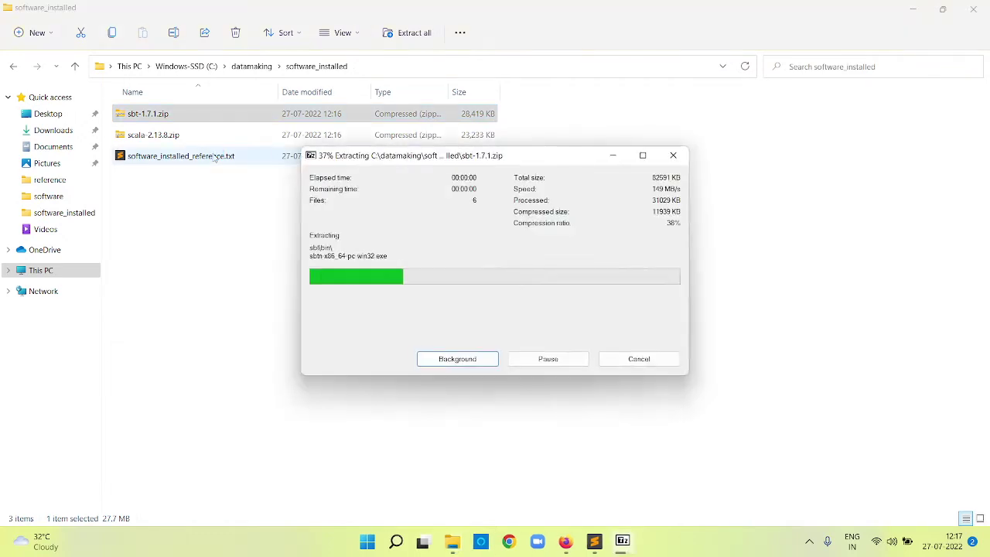
Step: Extract scala-2.13.8.zip in software_installed and open the extracted scala-2.13.8 folder
{"action": "left_click", "coordinate": [155, 156]}
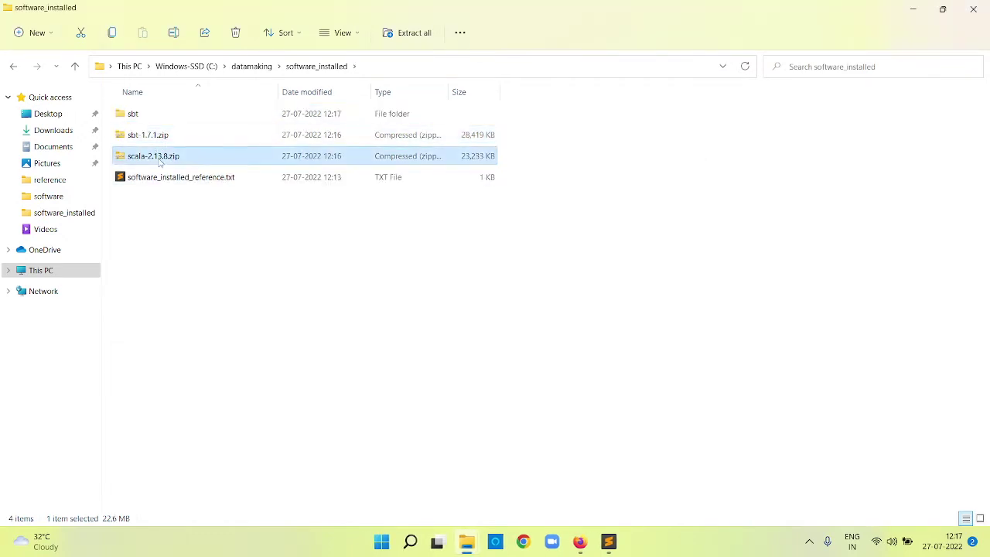
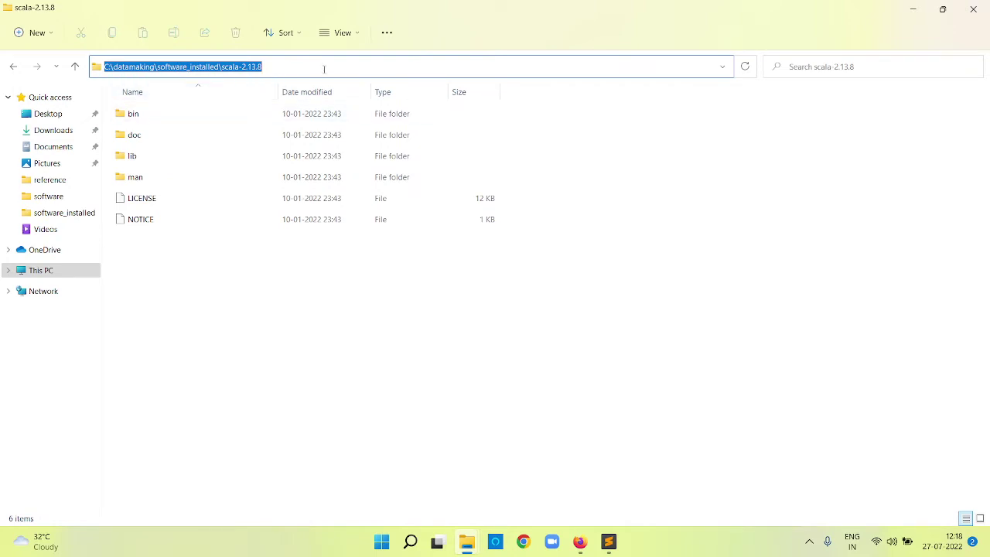
{"action": "left_click", "coordinate": [496, 417]}
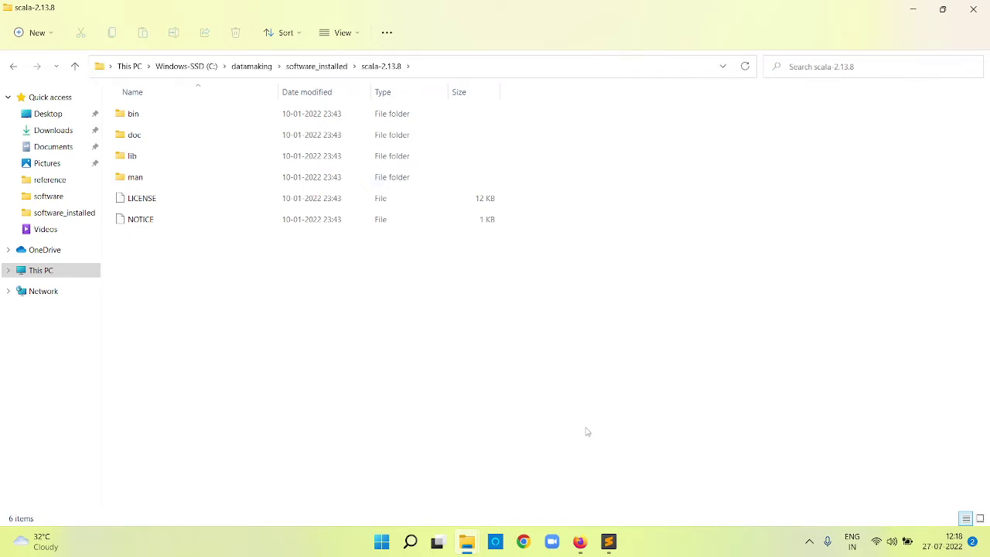
Step: Open the Environment Variables dialog through the advanced system settings in This PC's properties
{"action": "key", "text": "super+r"}
{"action": "key", "text": "Escape"}
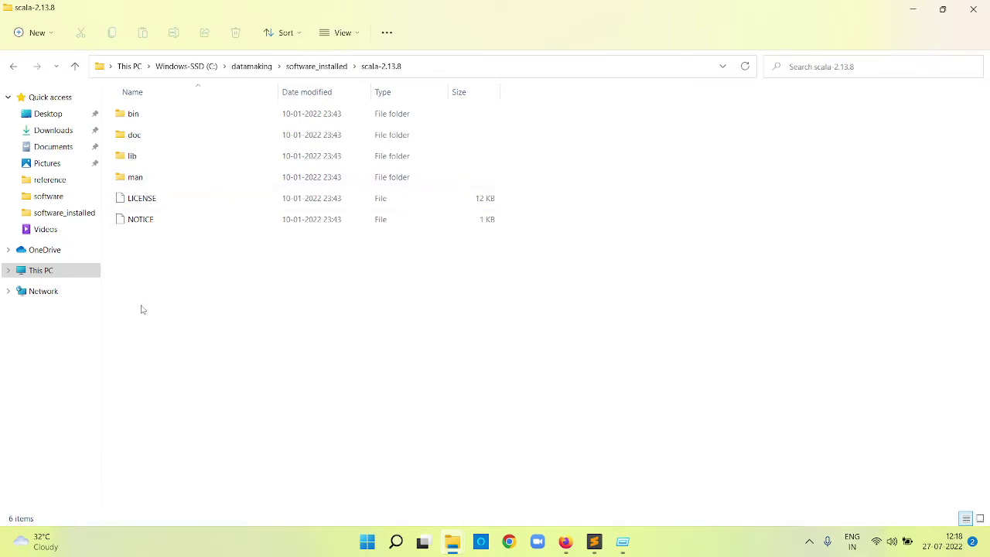
{"action": "right_click", "coordinate": [43, 276]}
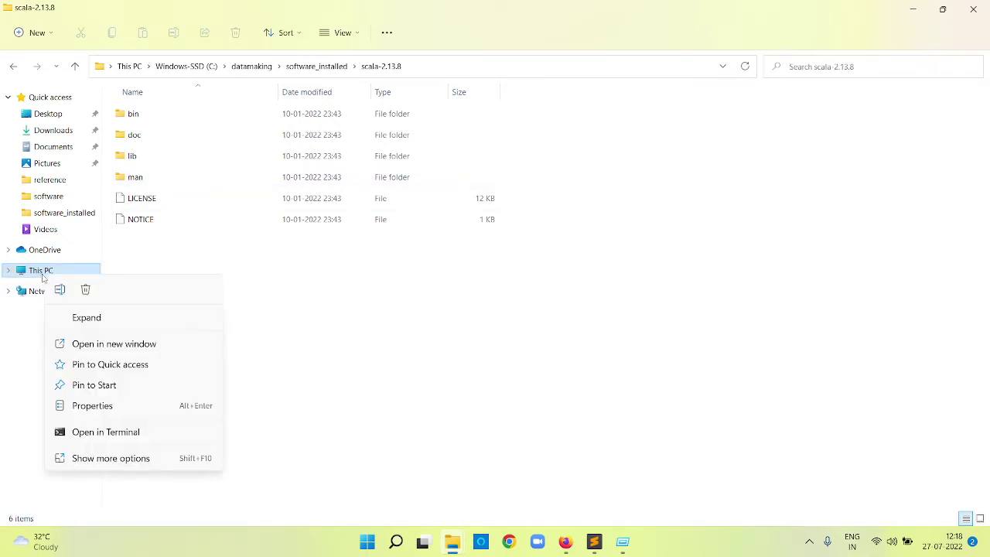
{"action": "left_click", "coordinate": [122, 406]}
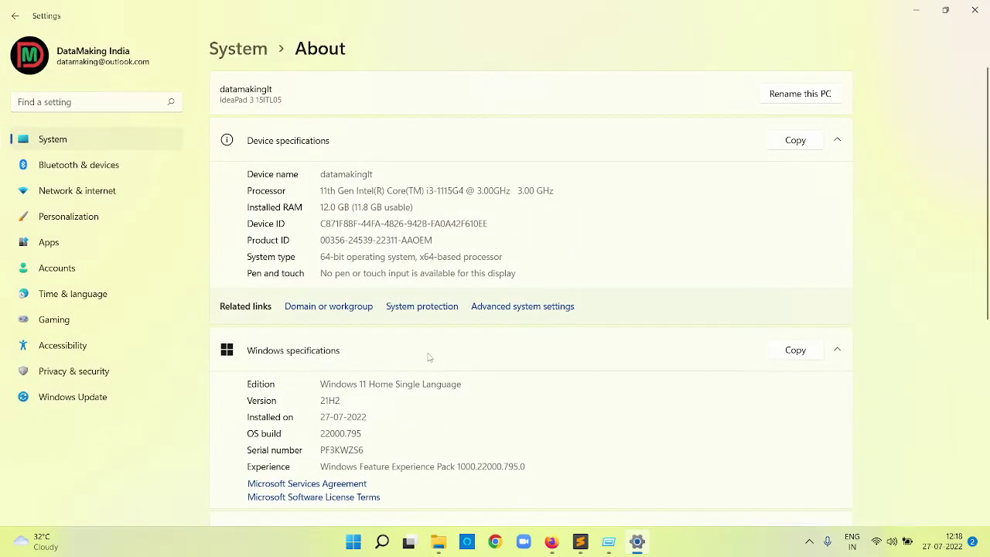
{"action": "left_click", "coordinate": [526, 308]}
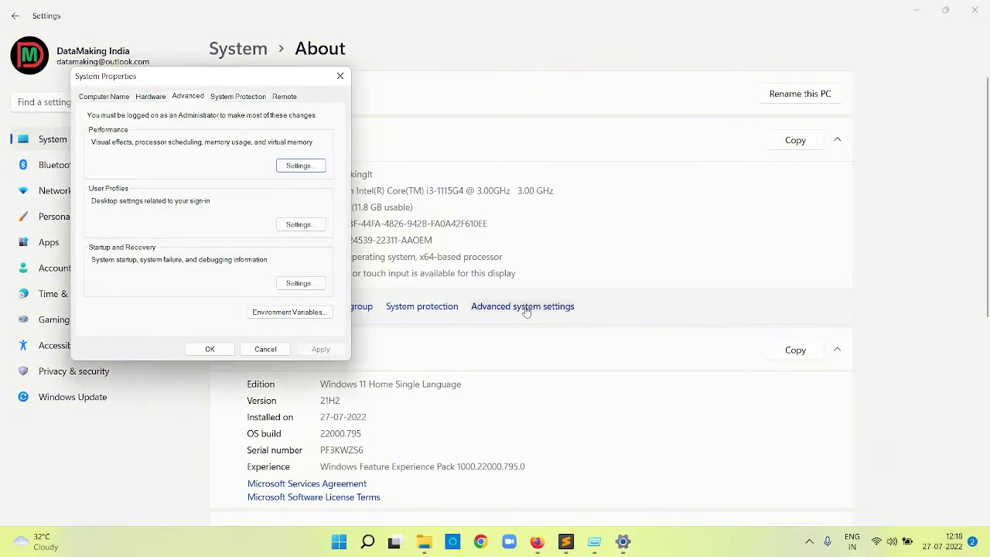
{"action": "left_click", "coordinate": [288, 312]}
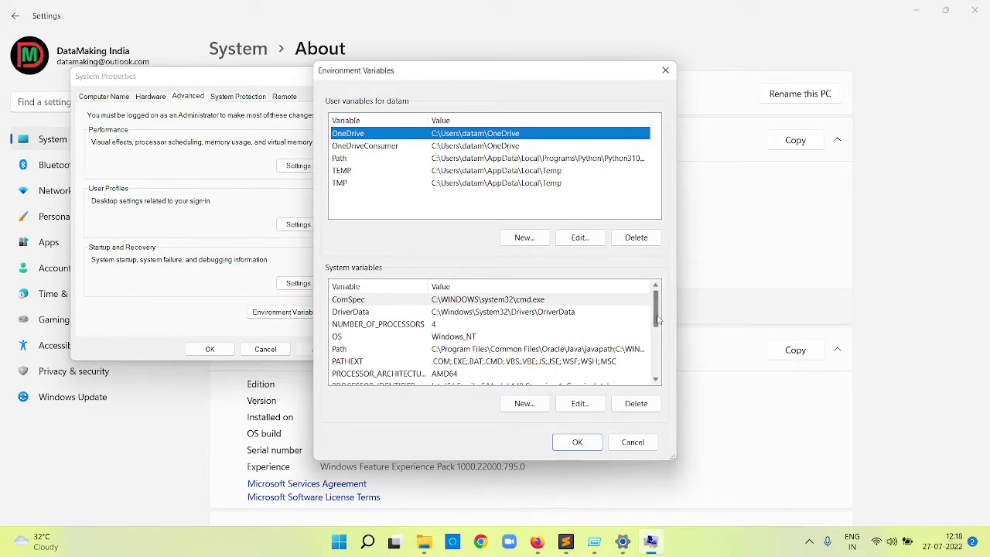
Step: Create a system variable named SCALA_HOME with the value C:\datamaking\software_installed\scala-2.13.8
{"action": "mouse_move", "coordinate": [657, 319]}
{"action": "left_mouse_down"}
{"action": "mouse_move", "coordinate": [658, 341]}
{"action": "mouse_move", "coordinate": [658, 330]}
{"action": "left_mouse_up"}
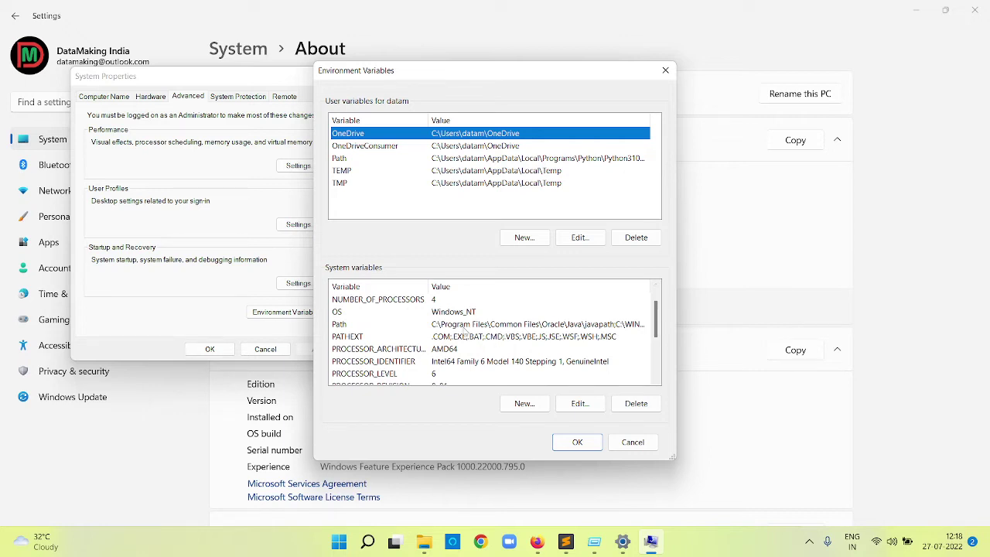
{"action": "left_click", "coordinate": [523, 405]}
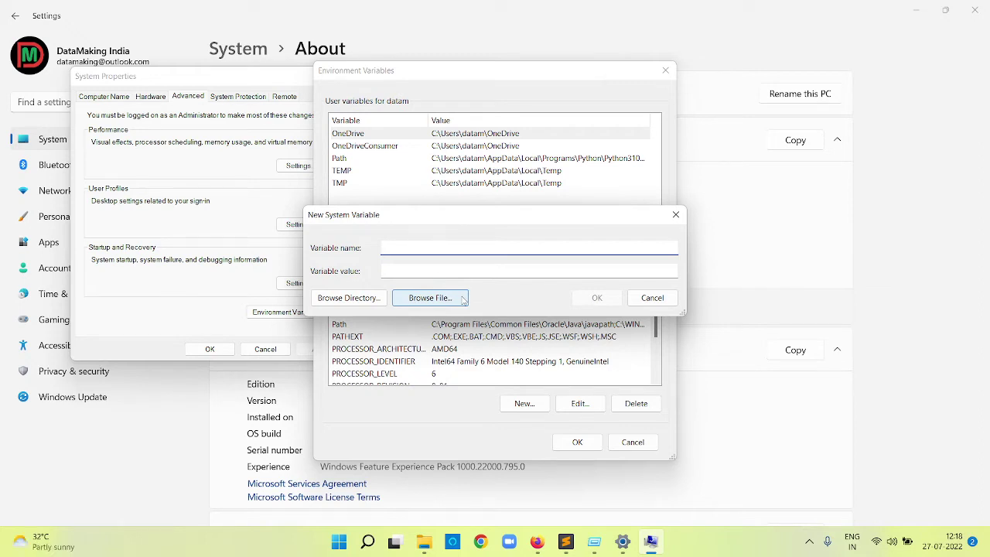
{"action": "type", "text": "SCALA_HOME"}
{"action": "key", "text": "Tab"}
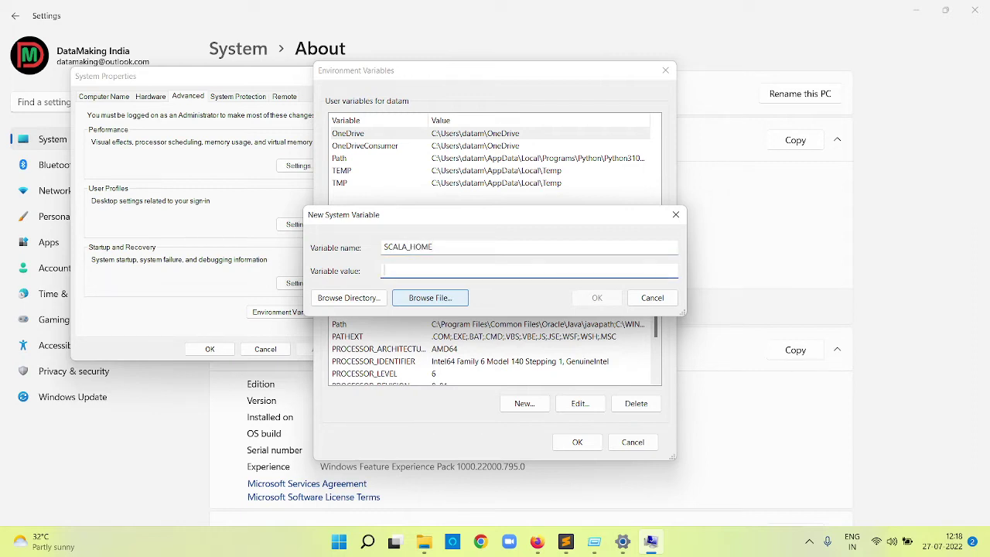
{"action": "key", "text": "ctrl+v"}
{"action": "left_click", "coordinate": [597, 298]}
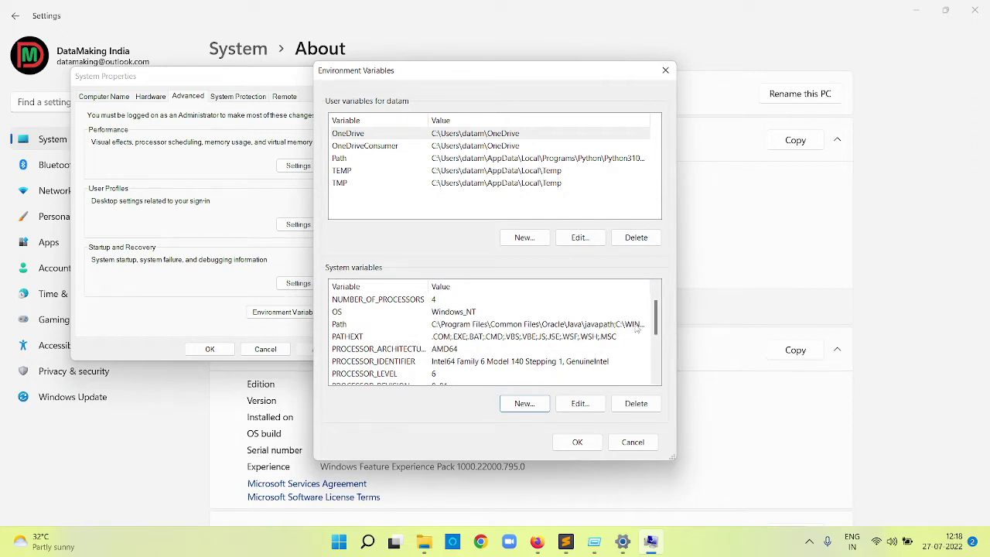
Step: Switch to File Explorer and copy the full path of the sbt folder inside software_installed
{"action": "key", "text": "alt+Tab"}
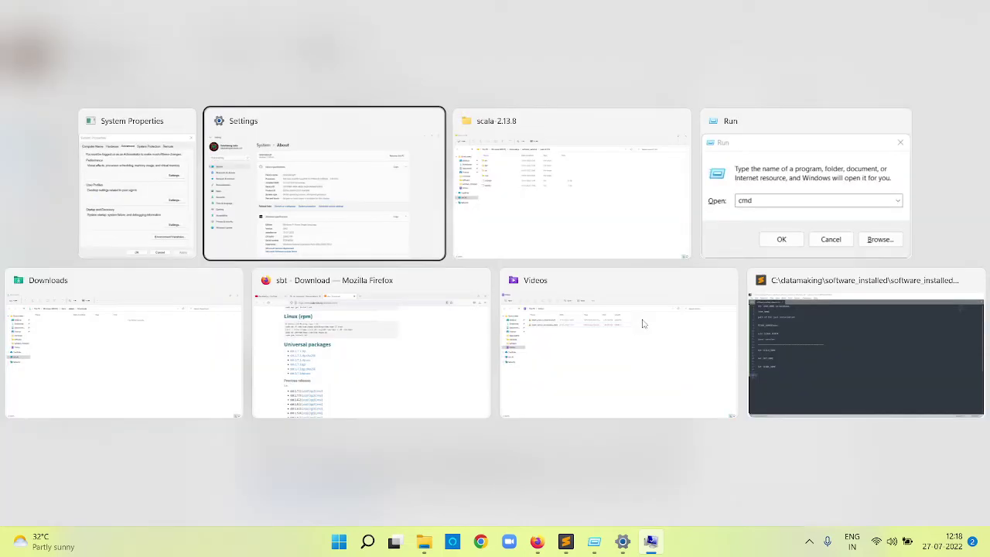
{"action": "key", "text": "alt+Tab"}
{"action": "left_click", "coordinate": [317, 65]}
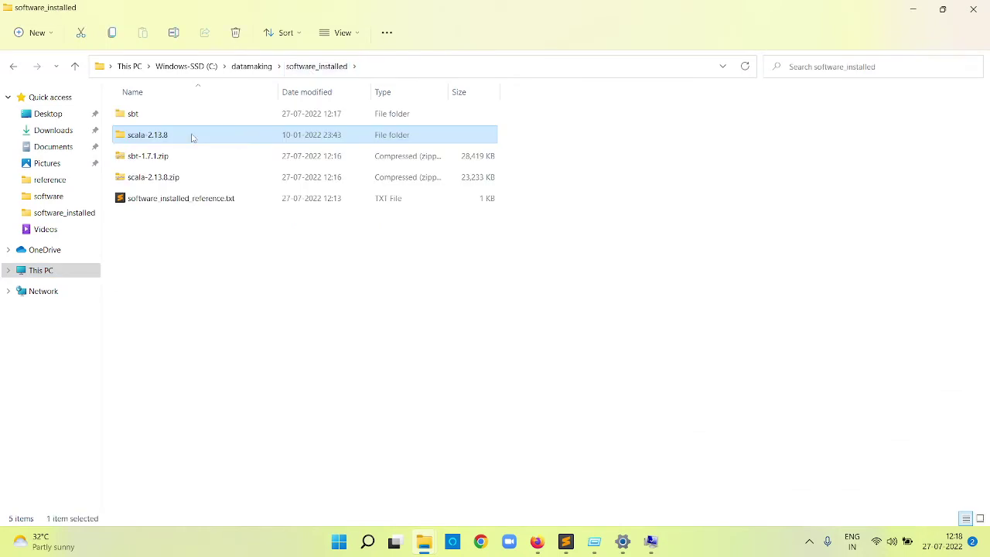
{"action": "double_click", "coordinate": [148, 114]}
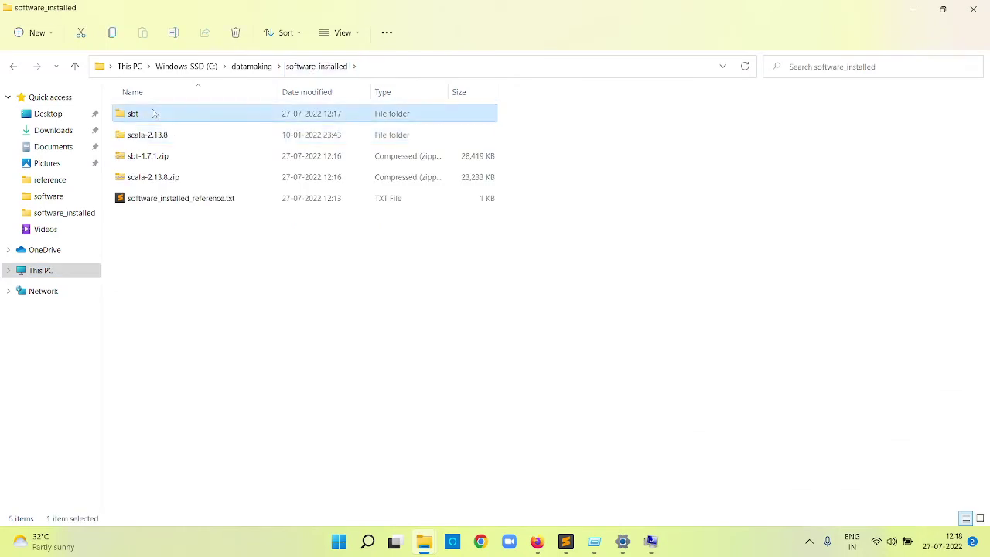
{"action": "left_click", "coordinate": [393, 66]}
{"action": "key", "text": "ctrl+c"}
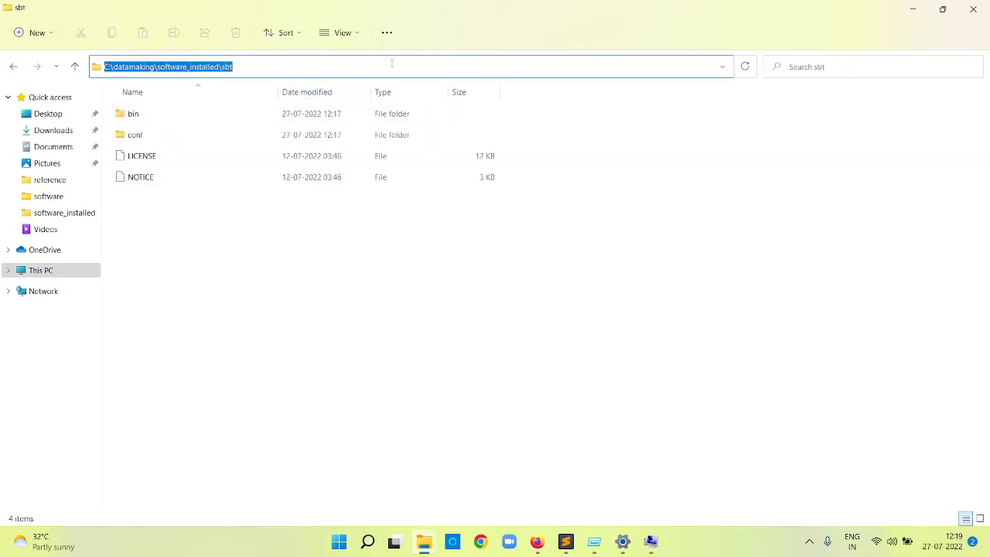
Step: Return to Environment Variables and create a system variable SBT_HOME with the value C:\datamaking\software_installed\sbt
{"action": "key", "text": "alt+Tab"}
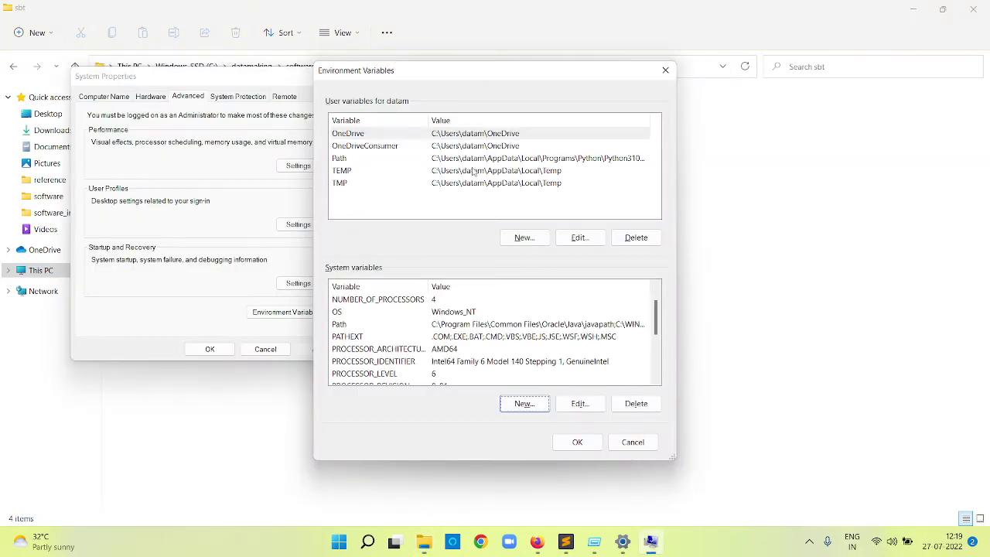
{"action": "left_click", "coordinate": [528, 411]}
{"action": "type", "text": "SB"}
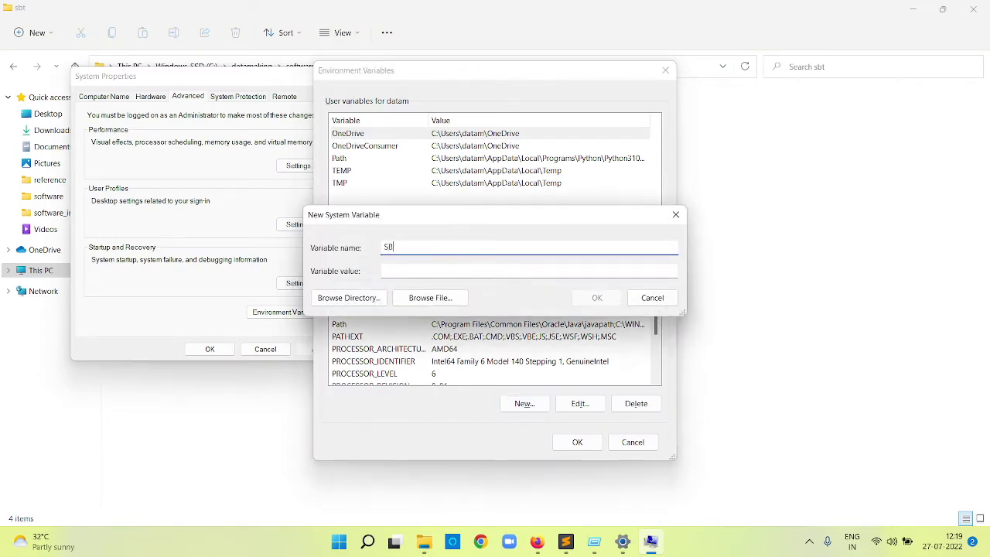
{"action": "type", "text": "T_HOM"}
{"action": "key", "text": "BackSpace"}
{"action": "key", "text": "BackSpace"}
{"action": "type", "text": "OME"}
{"action": "key", "text": "Tab"}
{"action": "key", "text": "ctrl+v"}
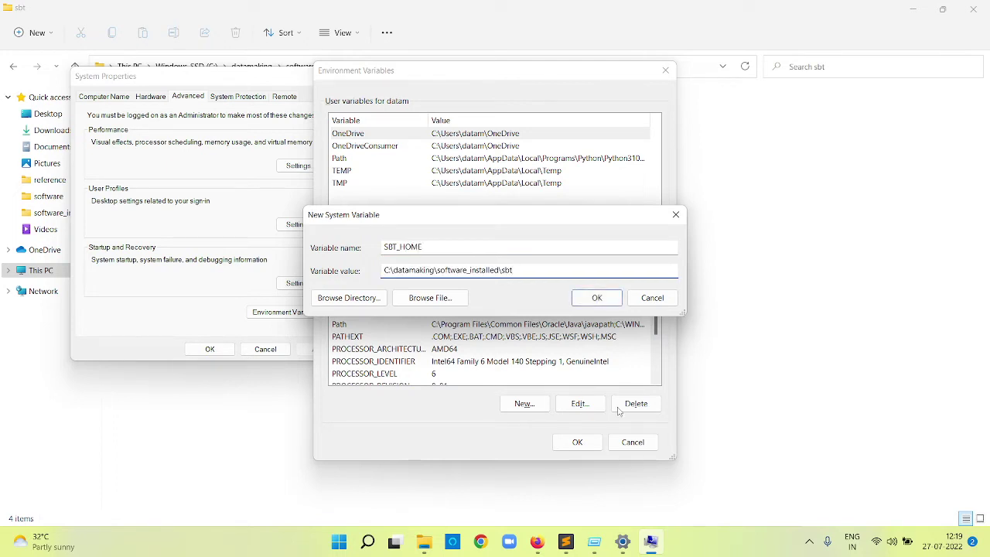
{"action": "left_click", "coordinate": [596, 299]}
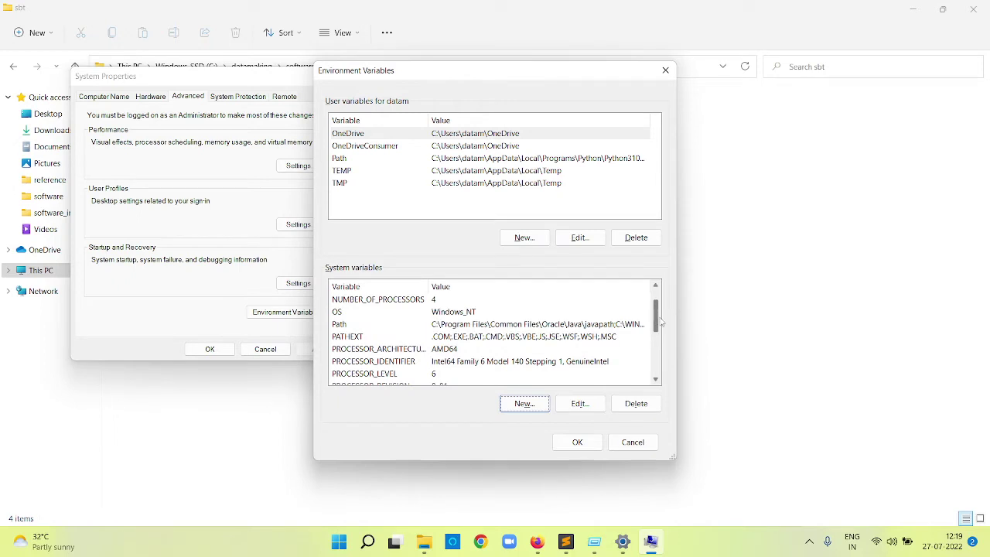
Step: Review SBT_HOME and SCALA_HOME in the system variables, then save the changes and close System Properties
{"action": "left_click_drag", "start_coordinate": [656, 318], "coordinate": [657, 384]}
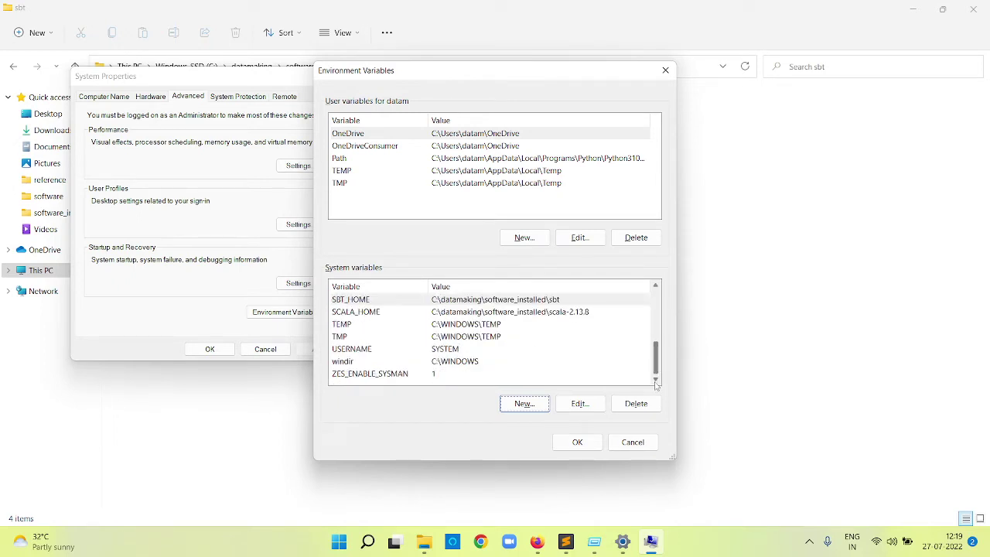
{"action": "scroll", "coordinate": [655, 354], "scroll_direction": "up", "scroll_amount": 1}
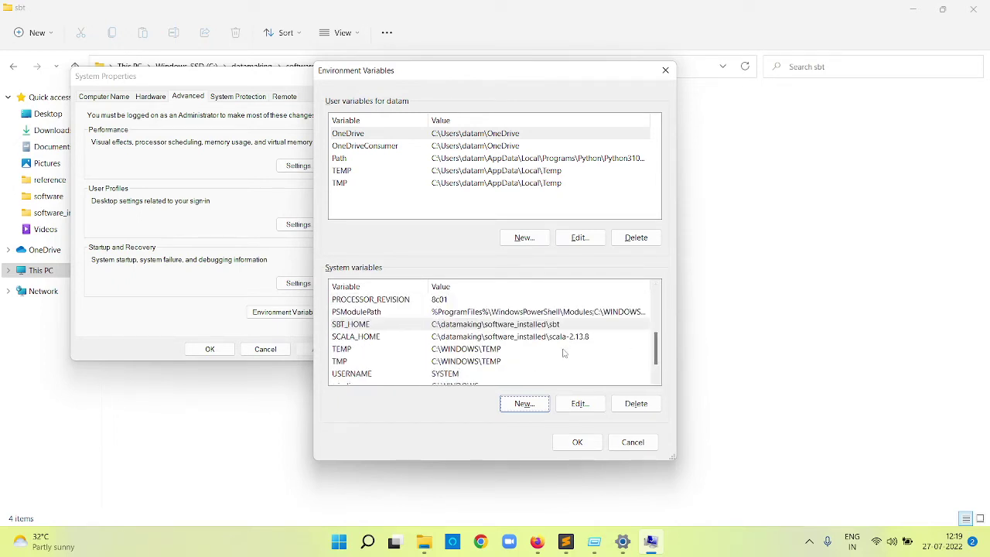
{"action": "left_click", "coordinate": [578, 443]}
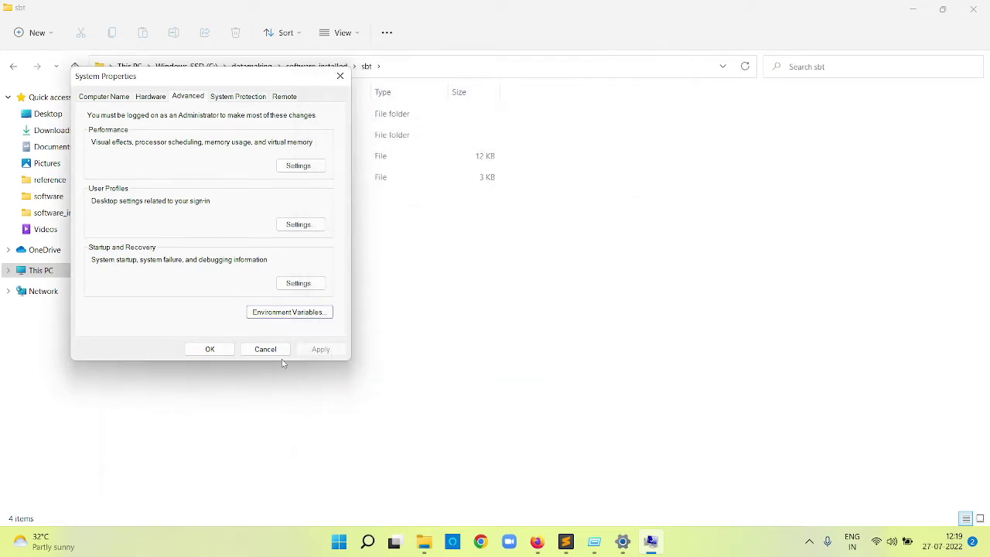
{"action": "left_click", "coordinate": [213, 352]}
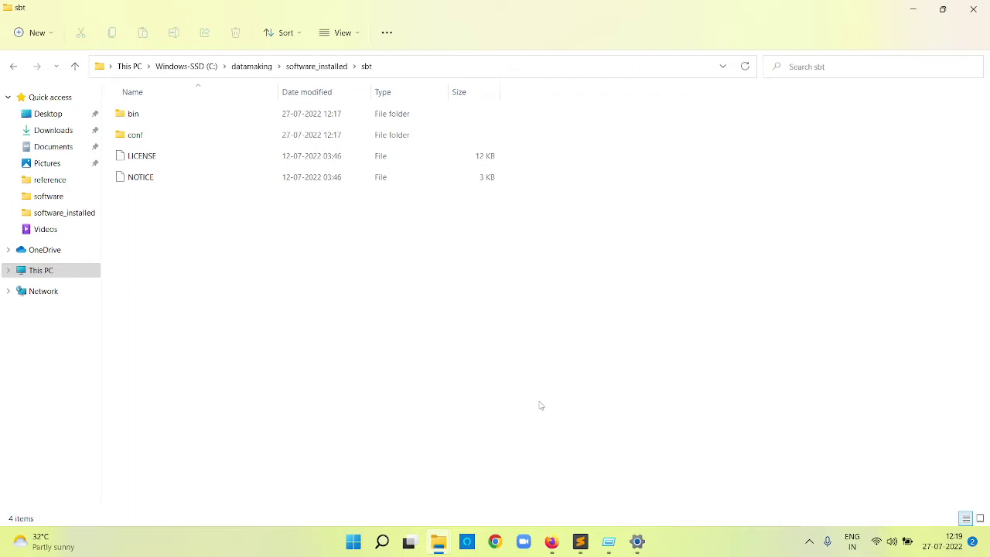
Step: Open a maximized Command Prompt and run scala -version to check the Scala installation
{"action": "key", "text": "super"}
{"action": "type", "text": "cms"}
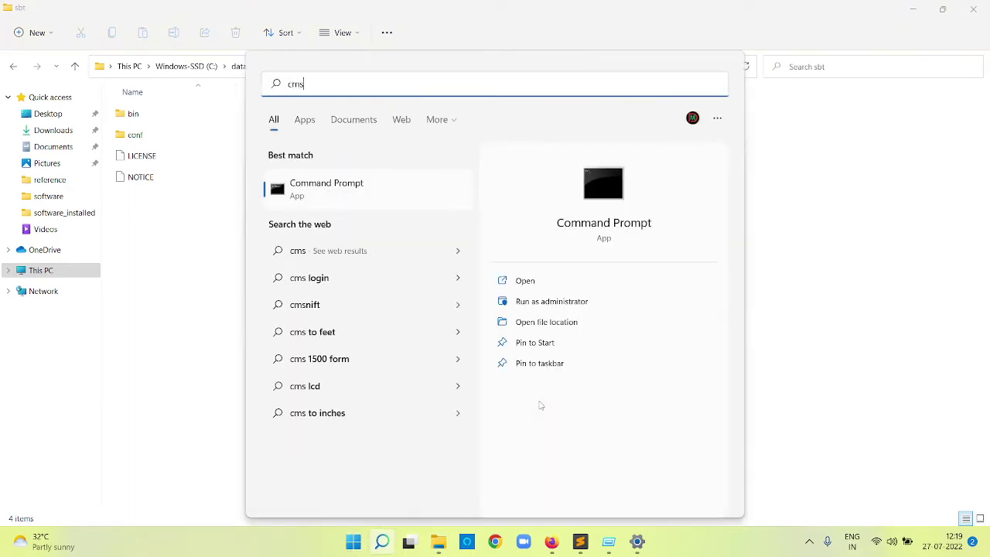
{"action": "key", "text": "BackSpace"}
{"action": "type", "text": "d"}
{"action": "key", "text": "Return"}
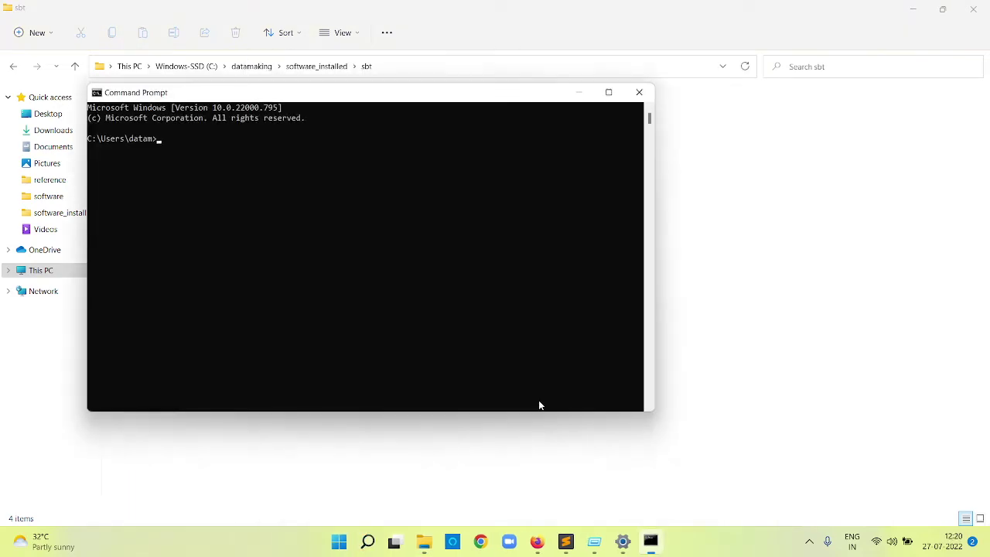
{"action": "left_click", "coordinate": [609, 94]}
{"action": "type", "text": "scala "}
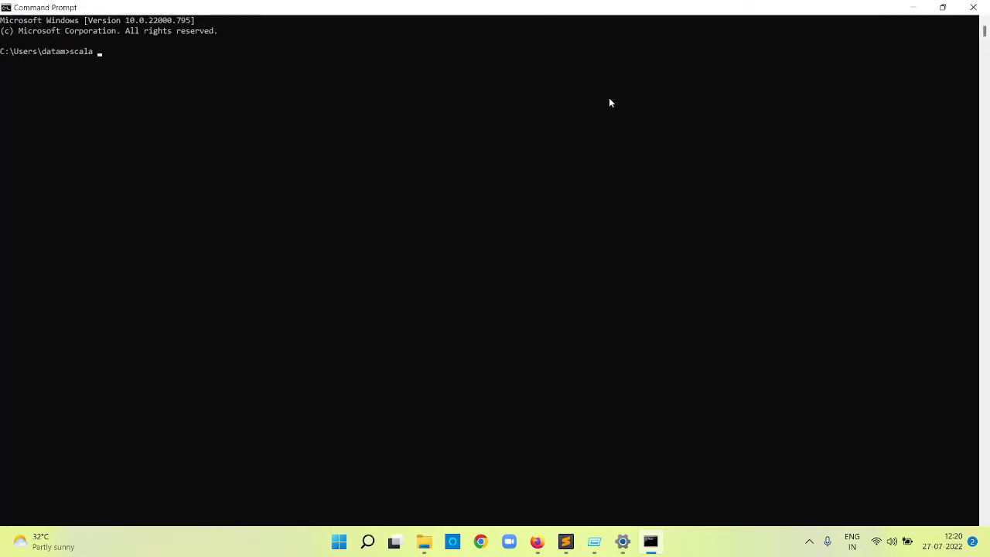
{"action": "type", "text": "-version"}
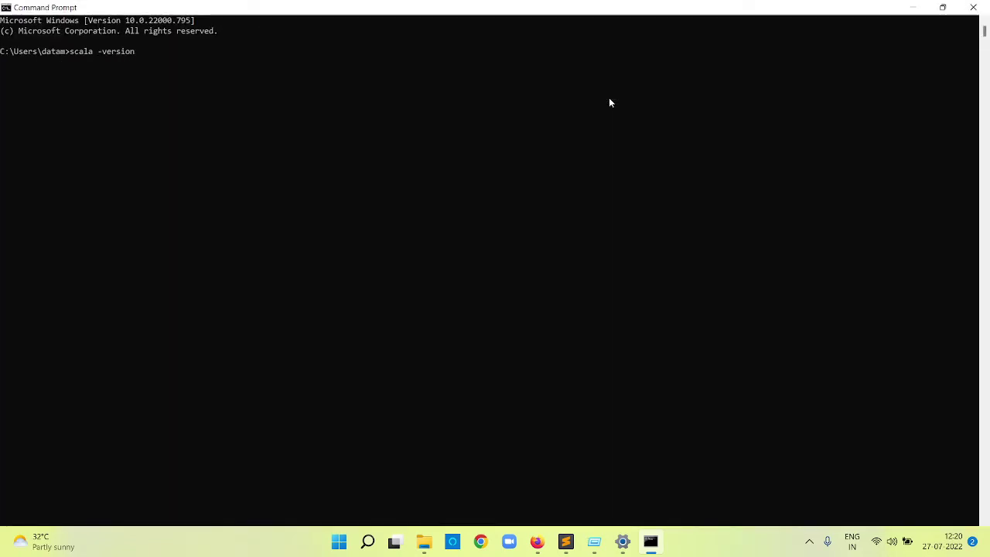
{"action": "key", "text": "Return"}
Step: Run the version check again as scala --version and close Command Prompt
{"action": "key", "text": "Up"}
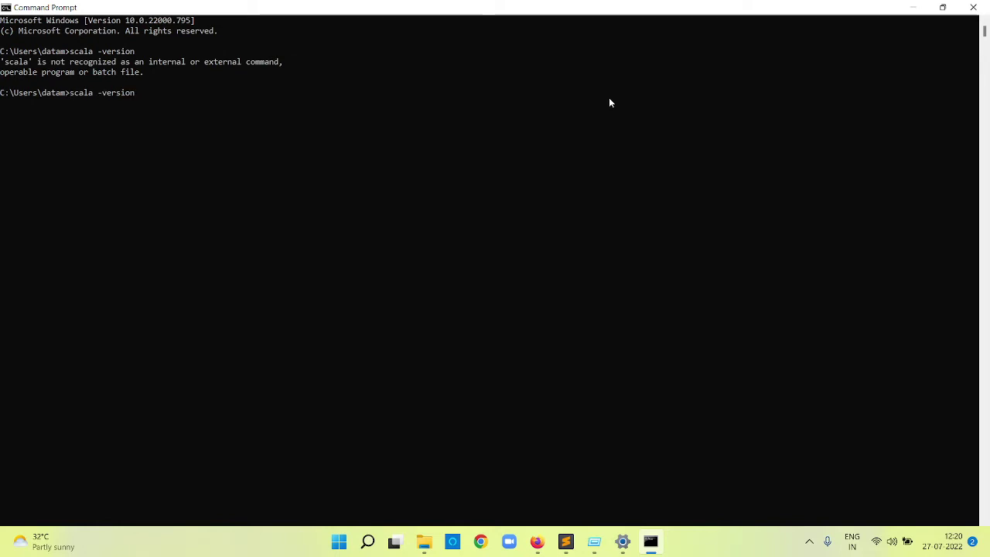
{"action": "key", "text": "Left"}
{"action": "key", "text": "Left"}
{"action": "key", "text": "Left"}
{"action": "key", "text": "Left"}
{"action": "key", "text": "Left"}
{"action": "key", "text": "Left"}
{"action": "key", "text": "Left"}
{"action": "type", "text": "-"}
{"action": "key", "text": "Return"}
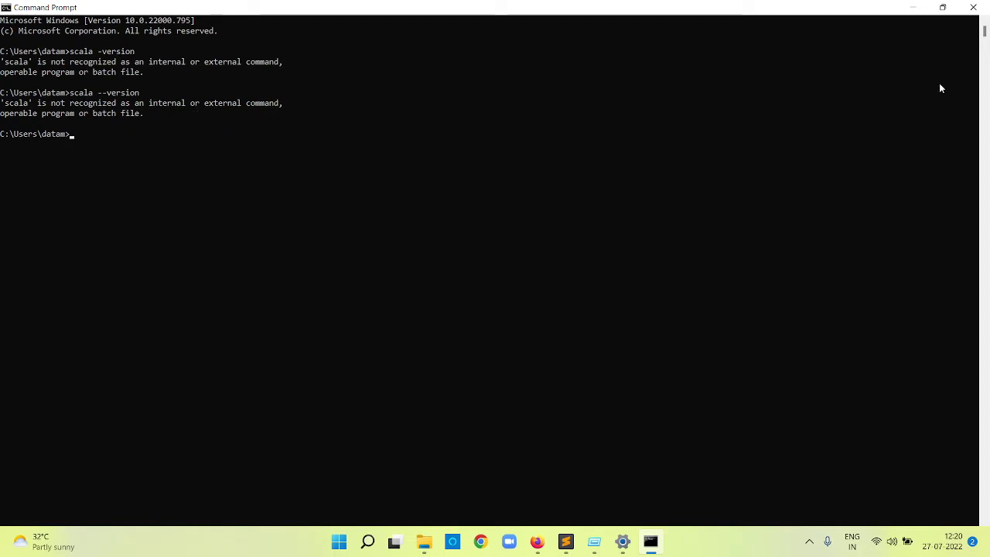
{"action": "left_click", "coordinate": [973, 7]}
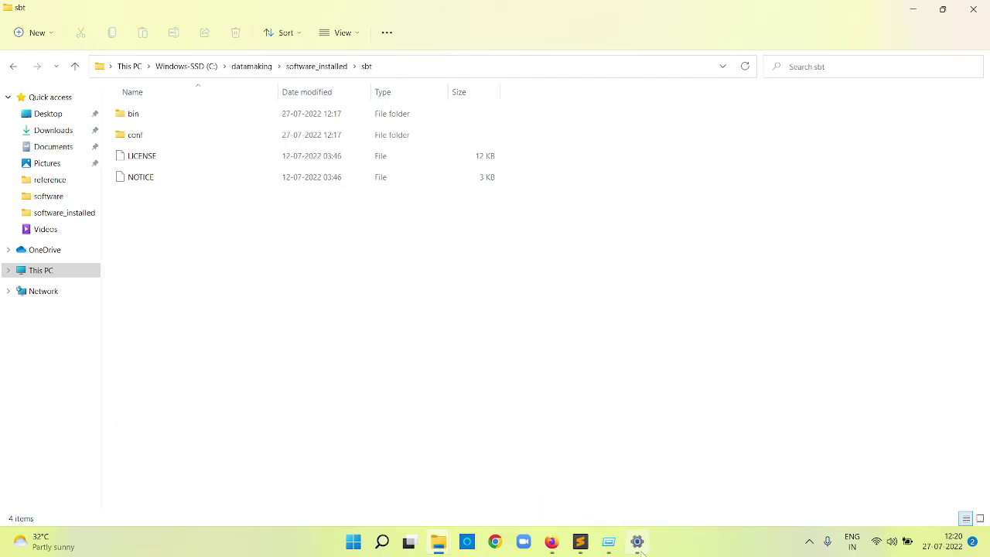
Step: Switch to Settings and reopen the Environment Variables dialog from the advanced system settings
{"action": "left_click", "coordinate": [638, 543]}
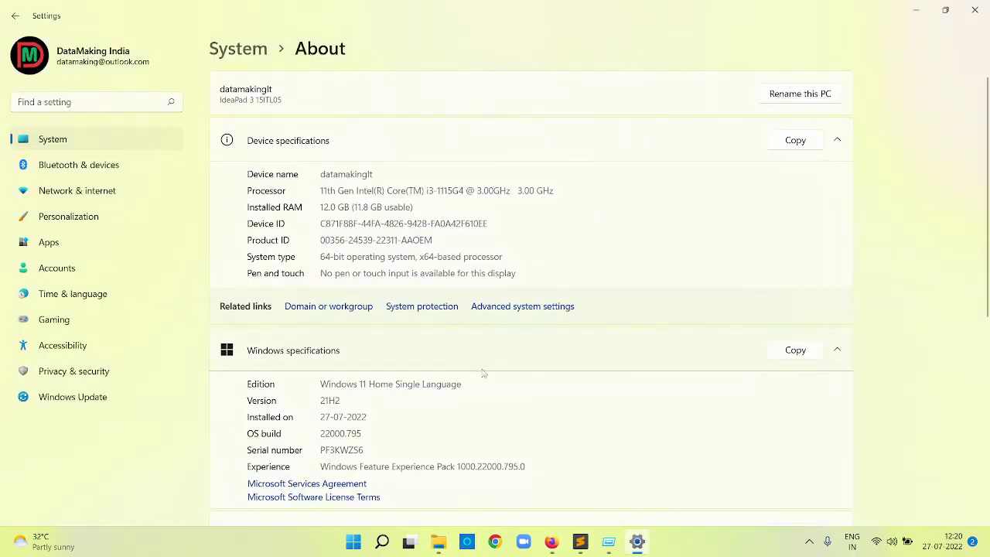
{"action": "left_click", "coordinate": [511, 313]}
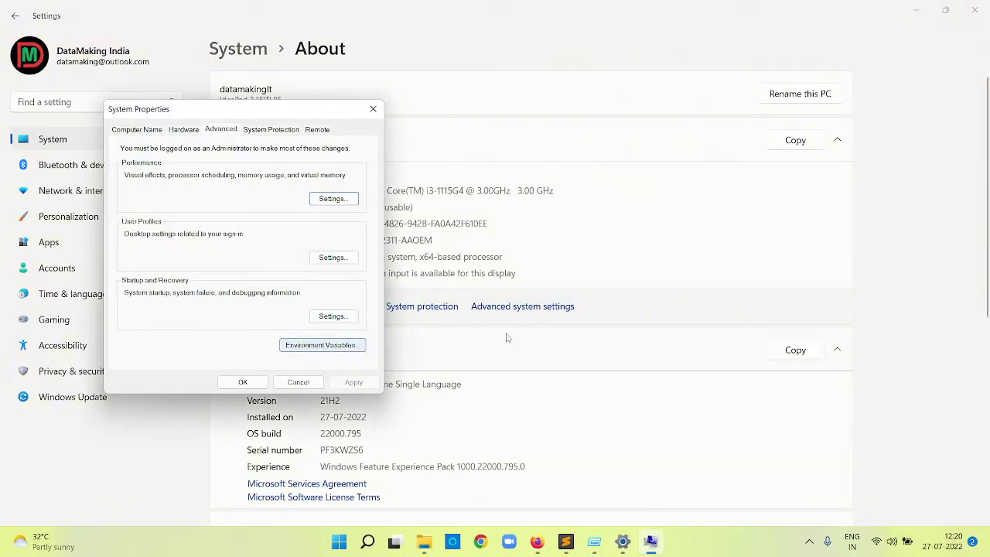
{"action": "left_click", "coordinate": [335, 352]}
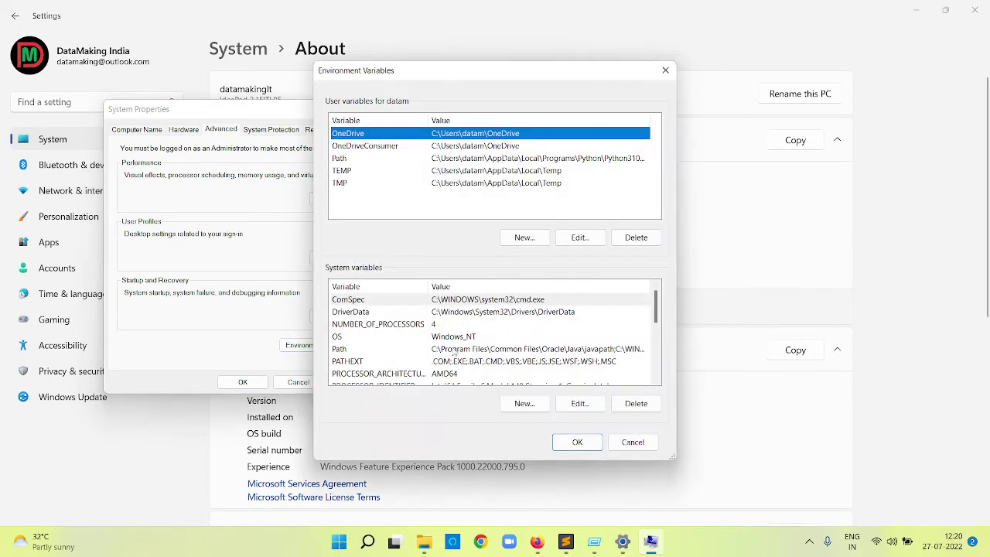
Step: Open the system Path variable for editing and add the entry %SCALA_HOME%
{"action": "left_click", "coordinate": [512, 354]}
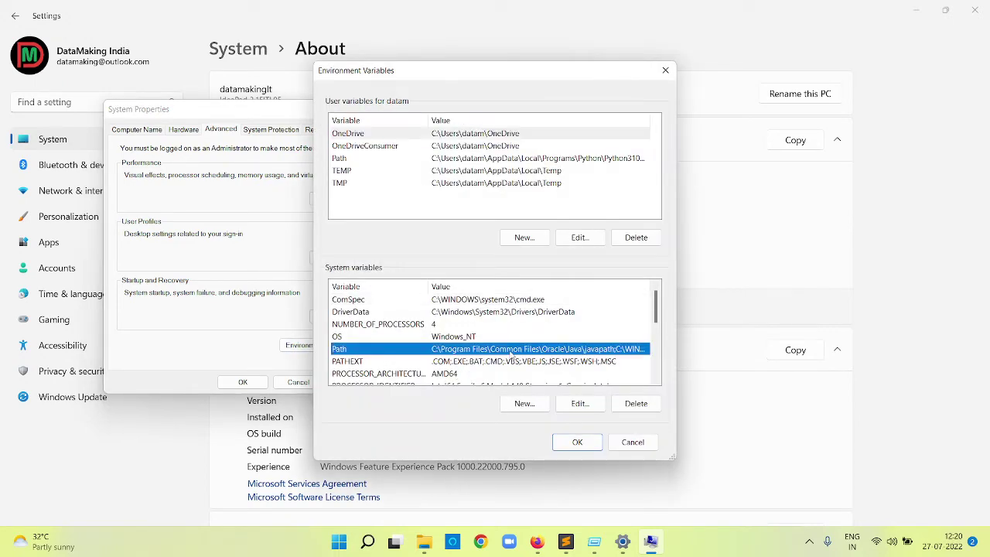
{"action": "left_click", "coordinate": [569, 405]}
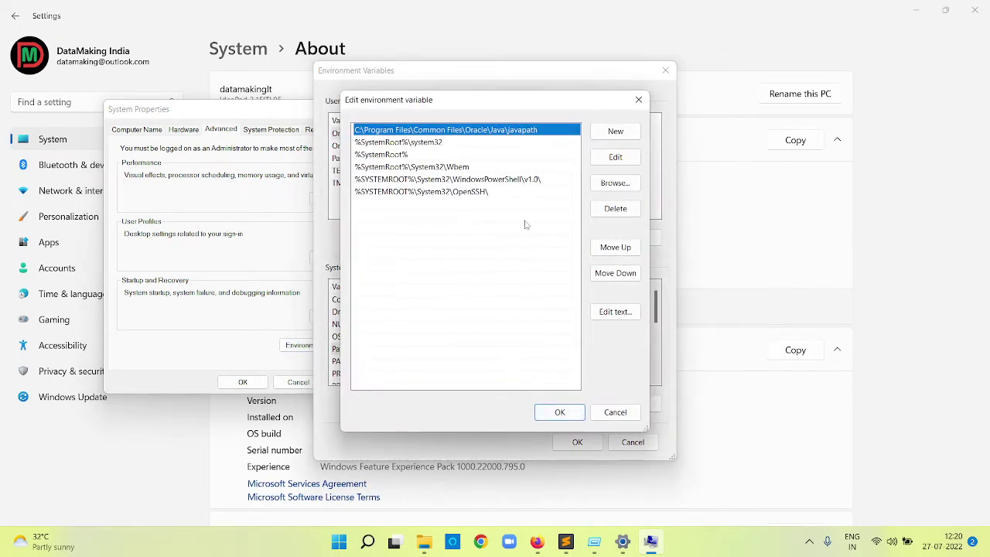
{"action": "left_click", "coordinate": [610, 133]}
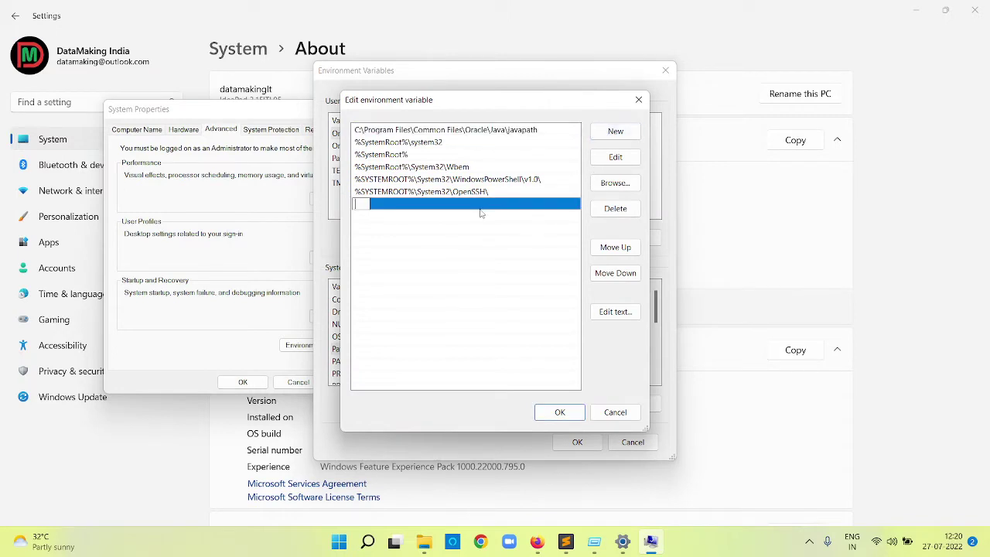
{"action": "type", "text": "%SCALA_HOME"}
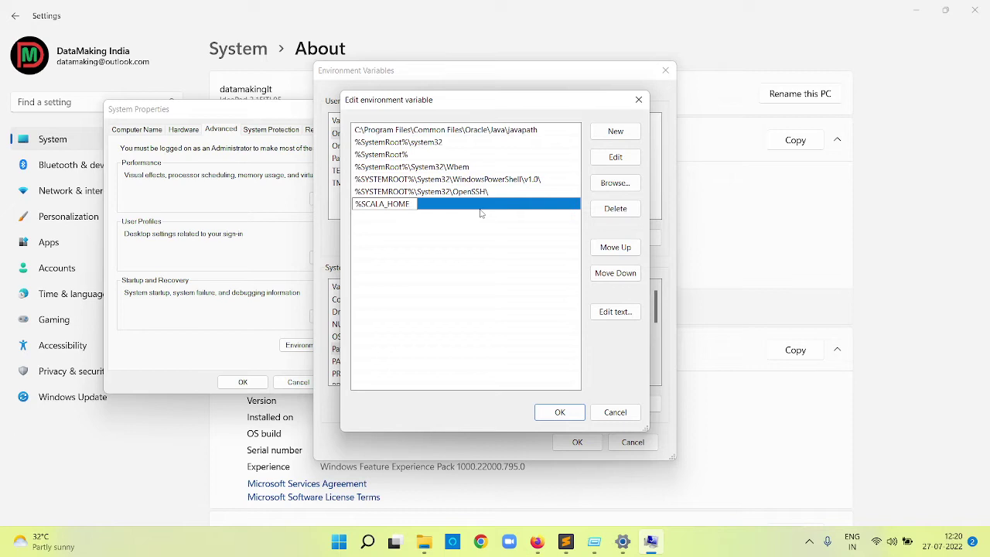
{"action": "type", "text": "%"}
Step: Add the entry %SBT_HOME% to the system Path, then save the changes and close System Properties
{"action": "left_click", "coordinate": [615, 131]}
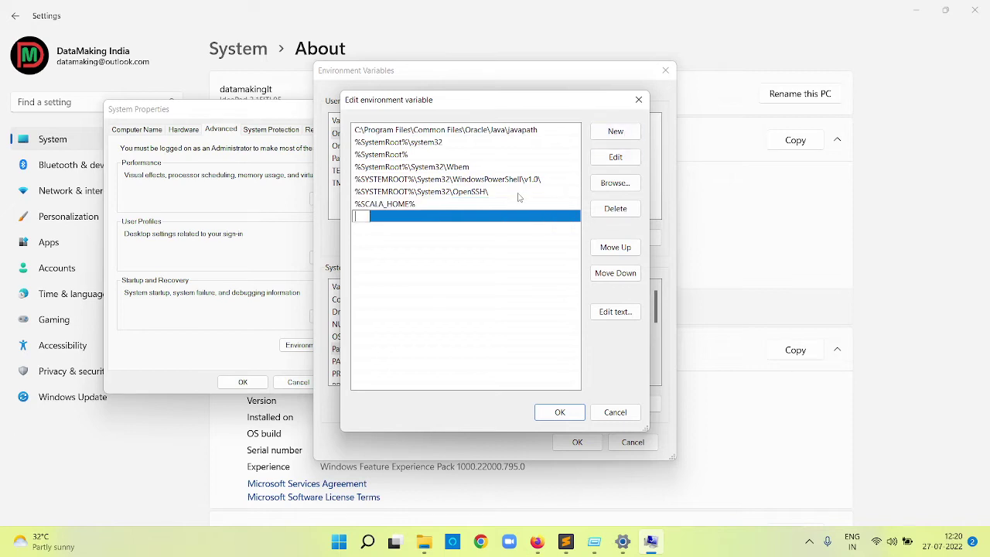
{"action": "type", "text": "%SBT_HOME"}
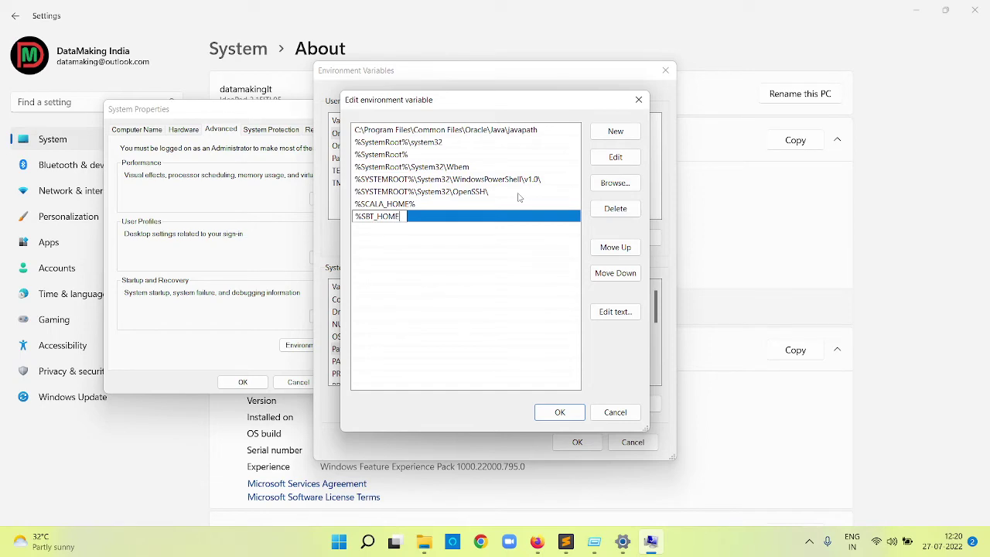
{"action": "type", "text": "%"}
{"action": "left_click", "coordinate": [491, 279]}
{"action": "left_click", "coordinate": [559, 412]}
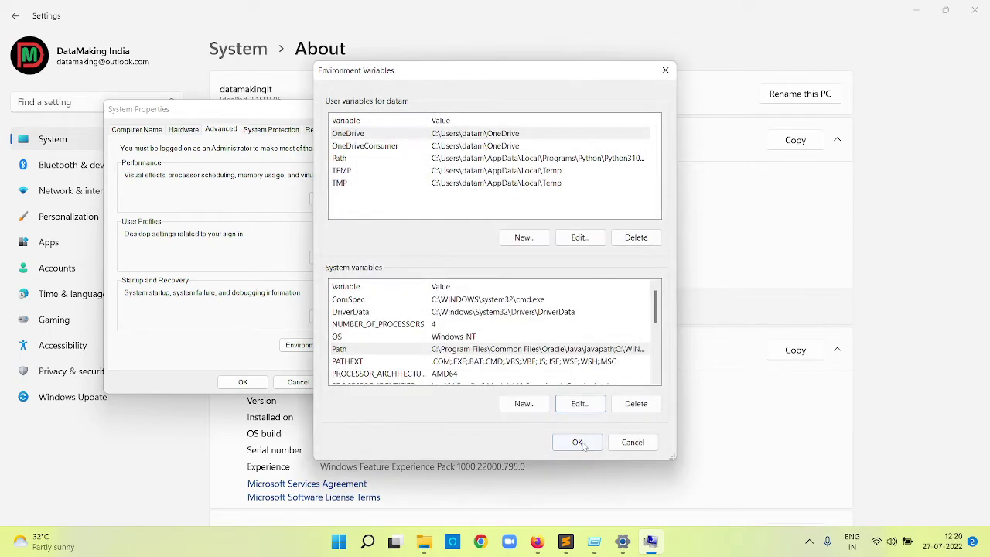
{"action": "left_click", "coordinate": [577, 441]}
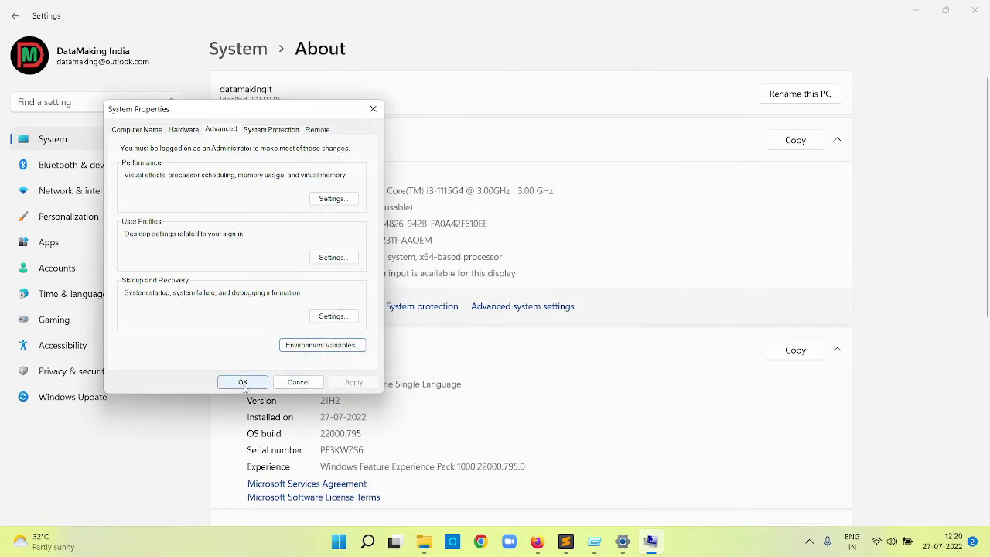
{"action": "left_click", "coordinate": [242, 383]}
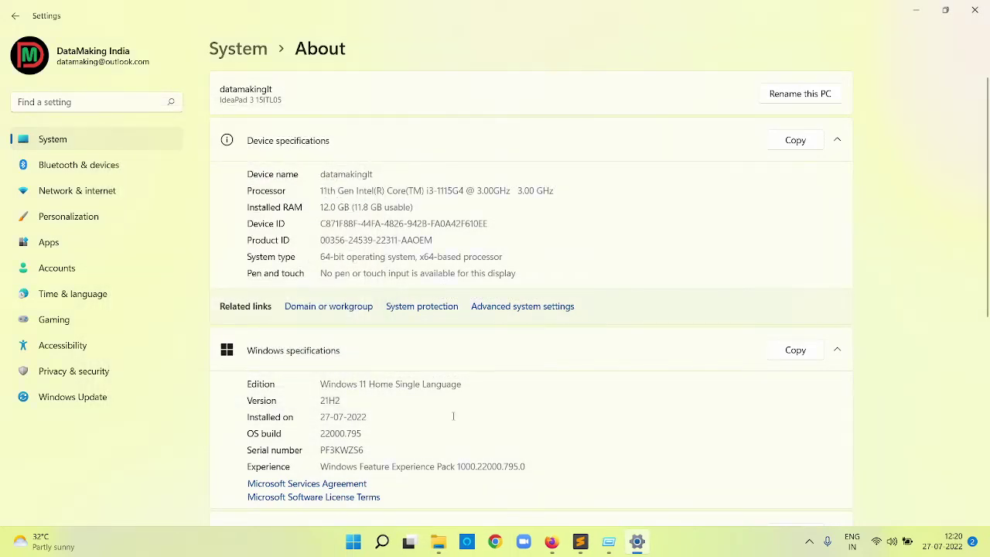
Step: Open a maximized Command Prompt and run java -version and scala -version to check both installations
{"action": "key", "text": "super"}
{"action": "type", "text": "cmd"}
{"action": "key", "text": "Return"}
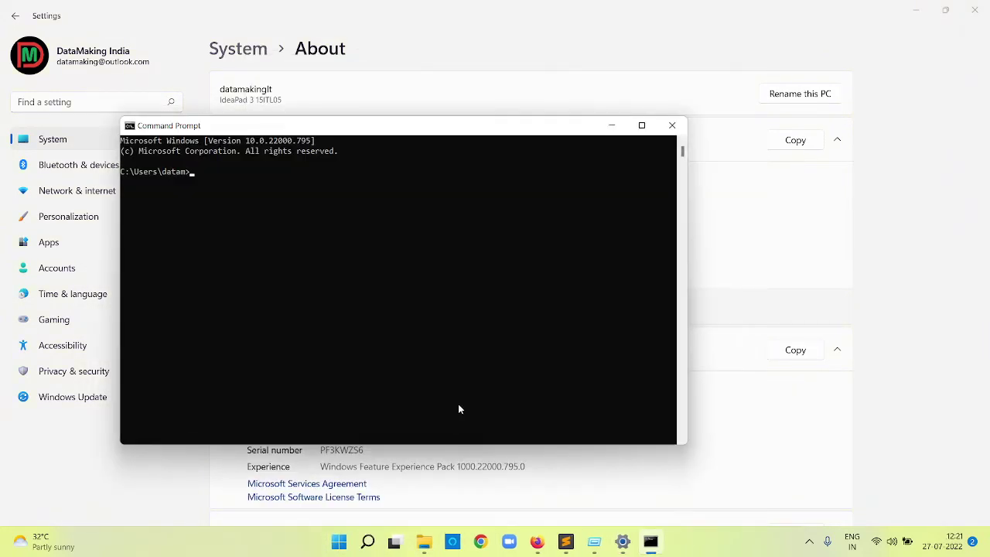
{"action": "left_click", "coordinate": [641, 125]}
{"action": "type", "text": "java"}
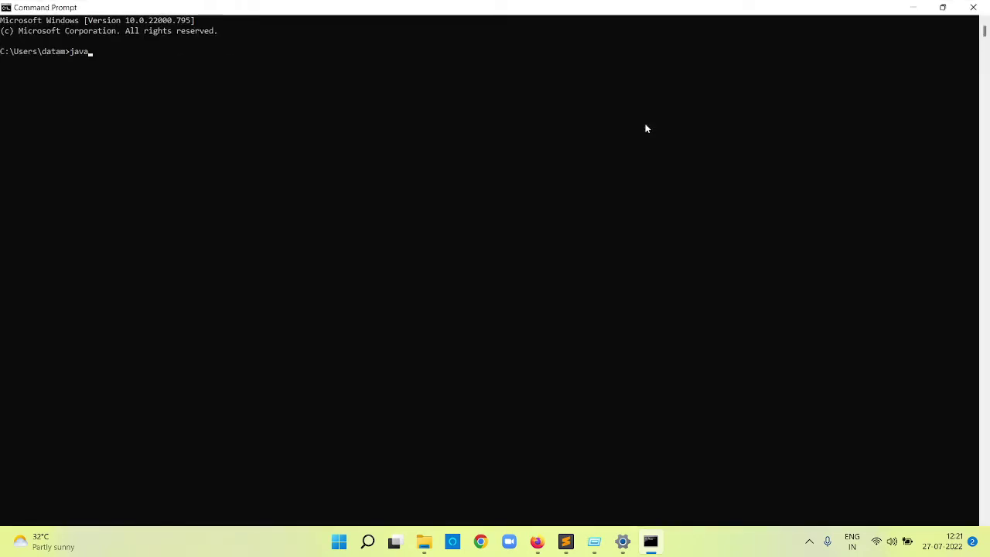
{"action": "type", "text": " -version"}
{"action": "key", "text": "Return"}
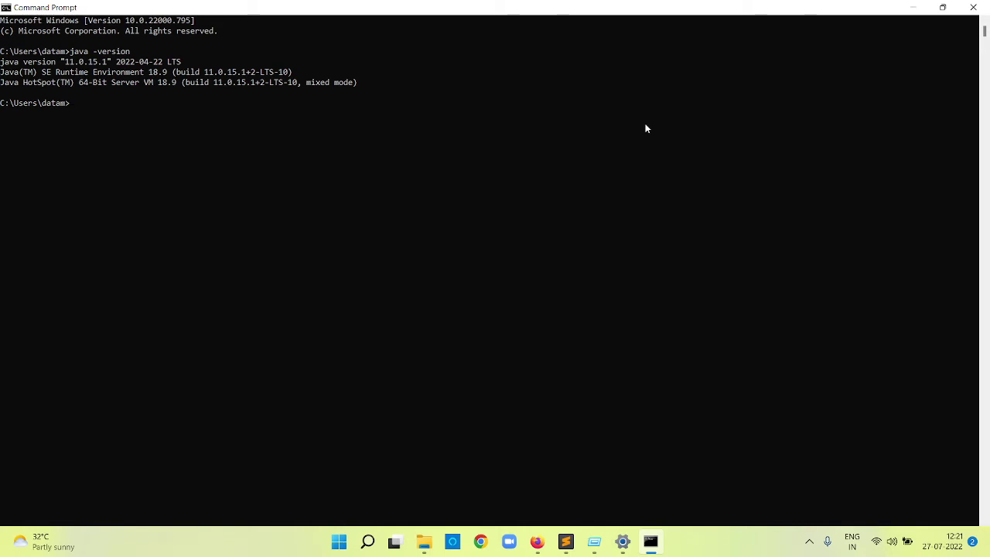
{"action": "type", "text": "scala -version"}
{"action": "key", "text": "Return"}
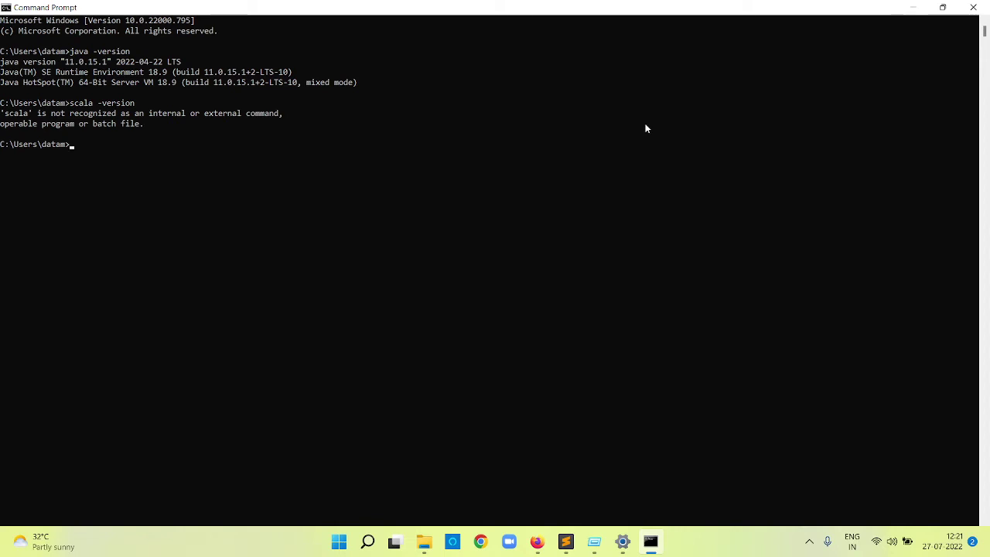
Step: Run the scala command without the version option, then close Command Prompt
{"action": "key", "text": "Up"}
{"action": "key", "text": "BackSpace"}
{"action": "key", "text": "BackSpace"}
{"action": "key", "text": "BackSpace"}
{"action": "key", "text": "BackSpace"}
{"action": "key", "text": "BackSpace"}
{"action": "key", "text": "BackSpace"}
{"action": "key", "text": "BackSpace"}
{"action": "key", "text": "BackSpace"}
{"action": "key", "text": "Return"}
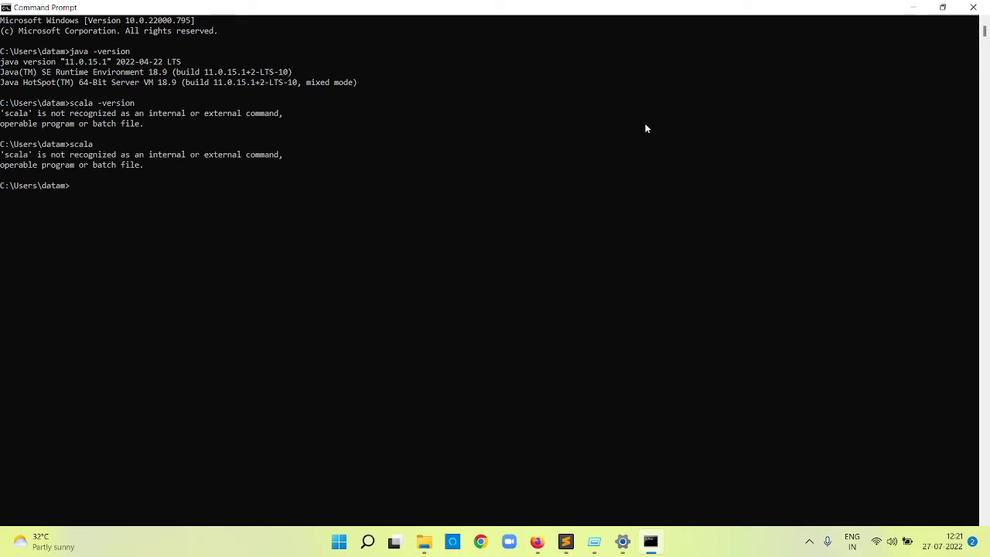
{"action": "left_click", "coordinate": [973, 7]}
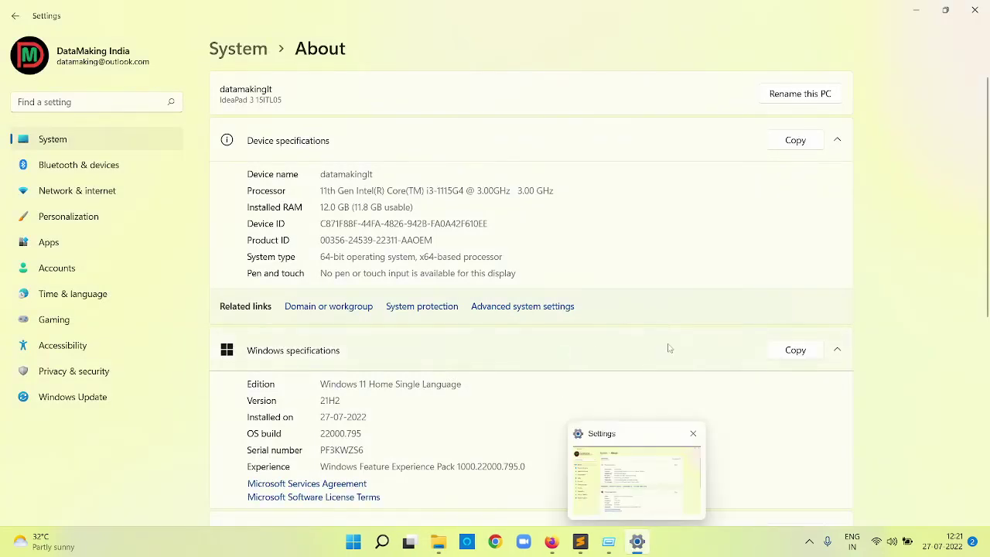
Step: Reopen the Environment Variables dialog from the advanced system settings and check the user Path entries without changing them
{"action": "left_click", "coordinate": [551, 307]}
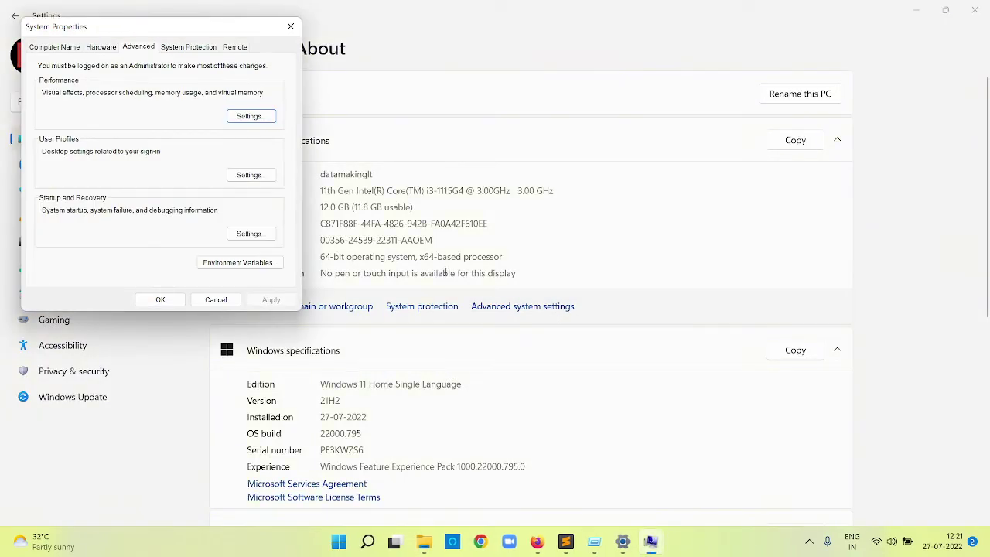
{"action": "left_click", "coordinate": [258, 264]}
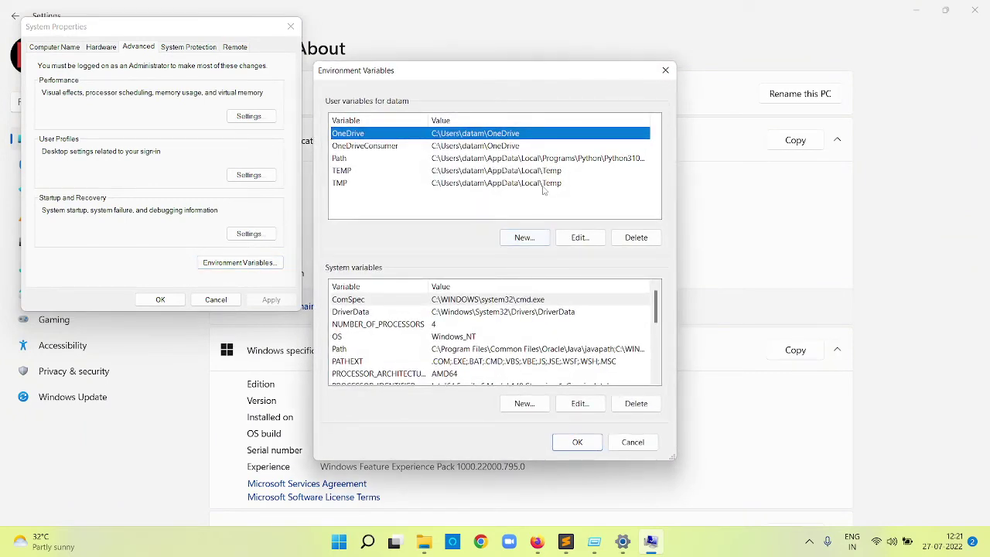
{"action": "left_click", "coordinate": [521, 160]}
{"action": "left_click", "coordinate": [578, 237]}
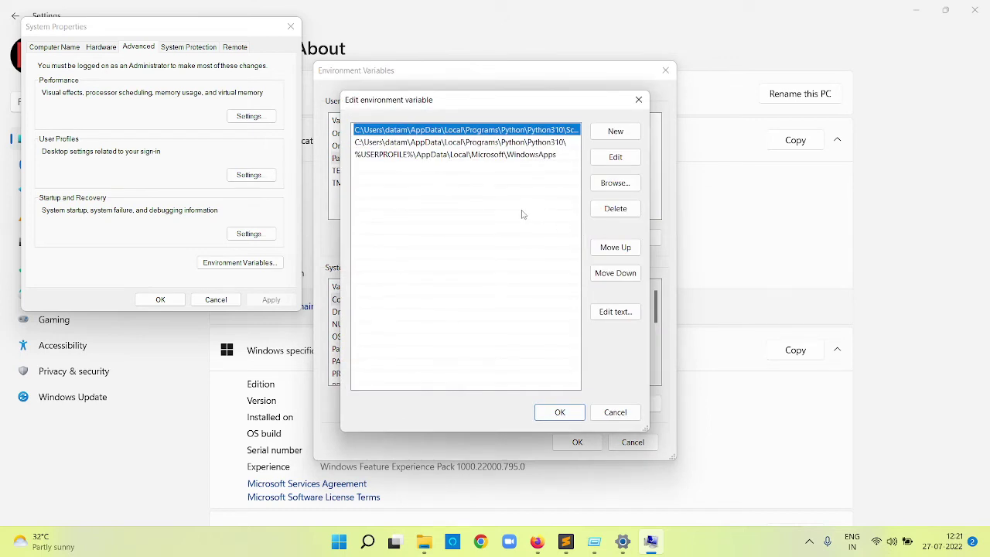
{"action": "left_click", "coordinate": [609, 413]}
Step: In the system Path, change the Scala entry to %SCALA_HOME%\bin
{"action": "left_click", "coordinate": [449, 350]}
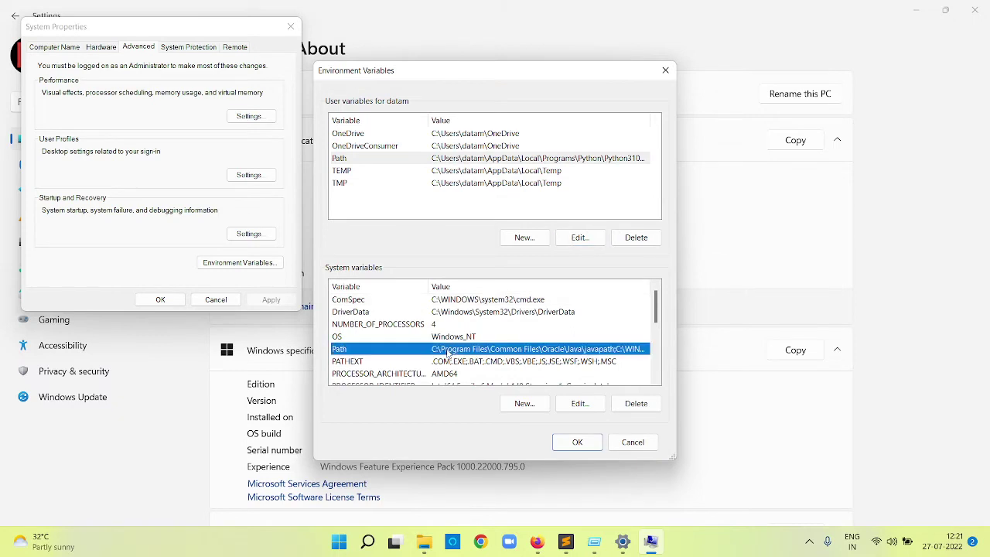
{"action": "left_click", "coordinate": [578, 404]}
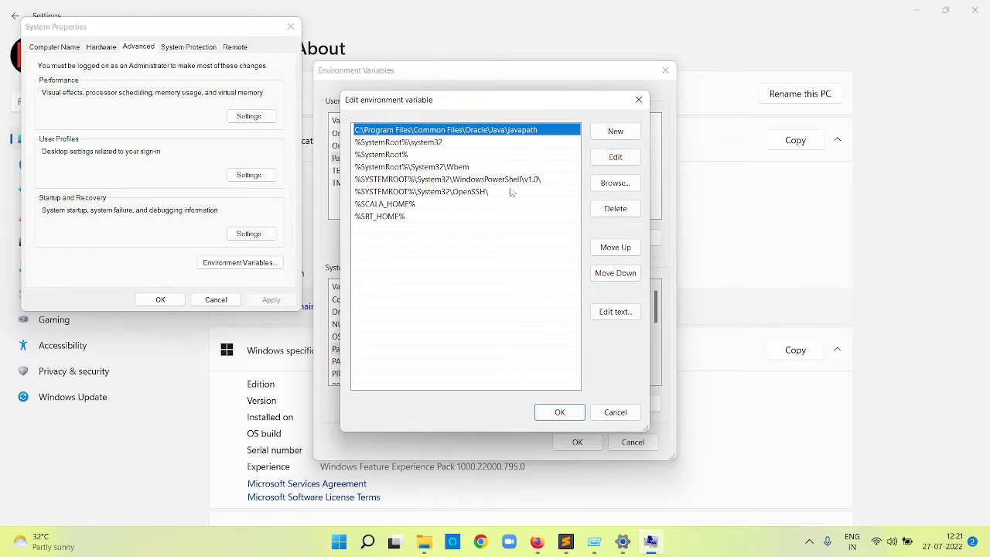
{"action": "left_click", "coordinate": [449, 206]}
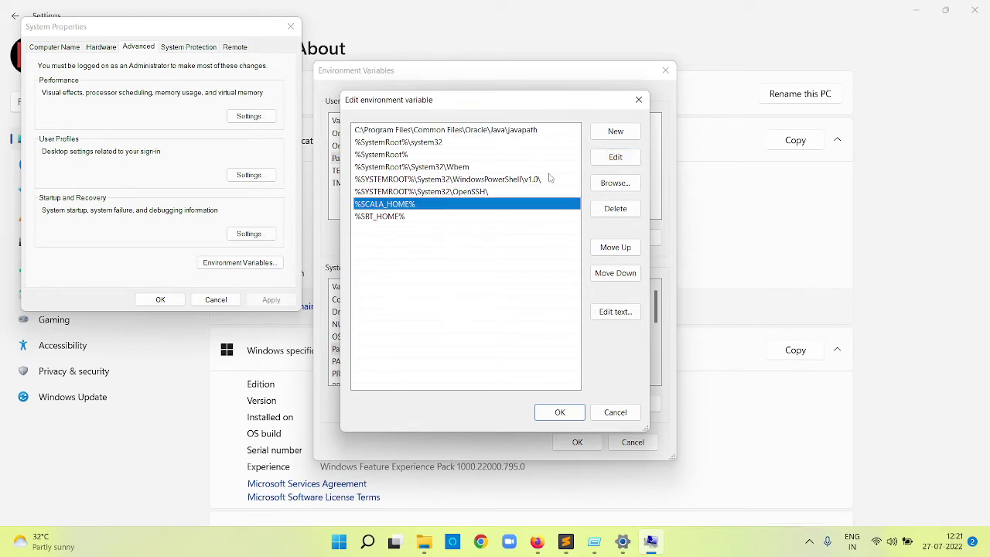
{"action": "left_click", "coordinate": [616, 157]}
{"action": "left_click", "coordinate": [422, 203]}
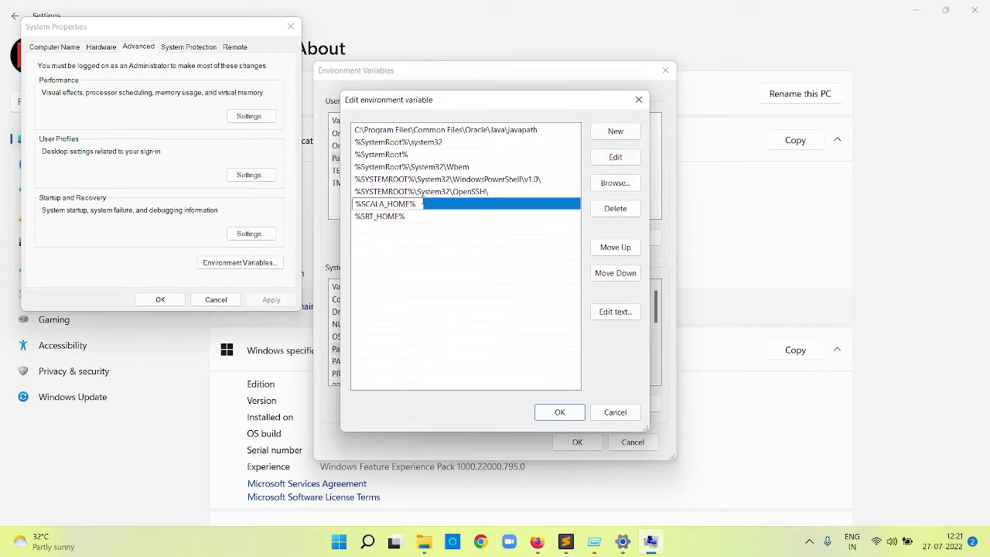
{"action": "type", "text": "\\bin"}
{"action": "left_click", "coordinate": [433, 229]}
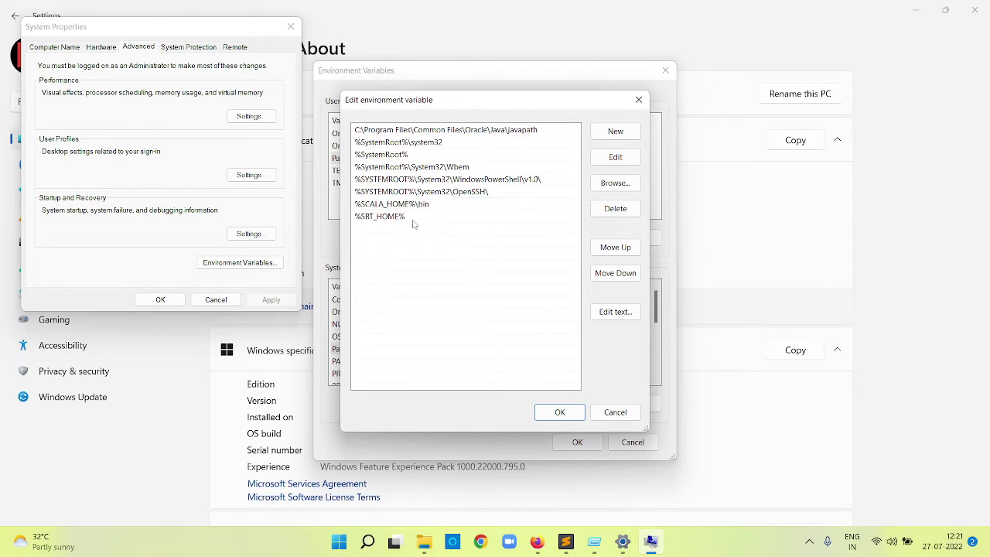
Step: Change the sbt entry in the system Path to %SBT_HOME%\bin, then save the changes and close System Properties
{"action": "double_click", "coordinate": [412, 217]}
{"action": "left_click", "coordinate": [413, 217]}
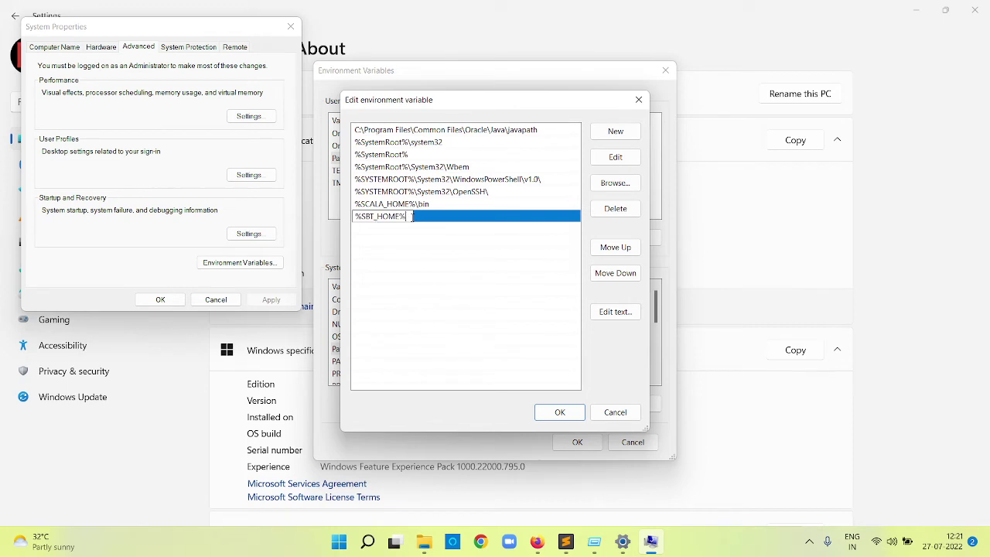
{"action": "type", "text": "\\bin"}
{"action": "left_click", "coordinate": [414, 238]}
{"action": "left_click", "coordinate": [562, 411]}
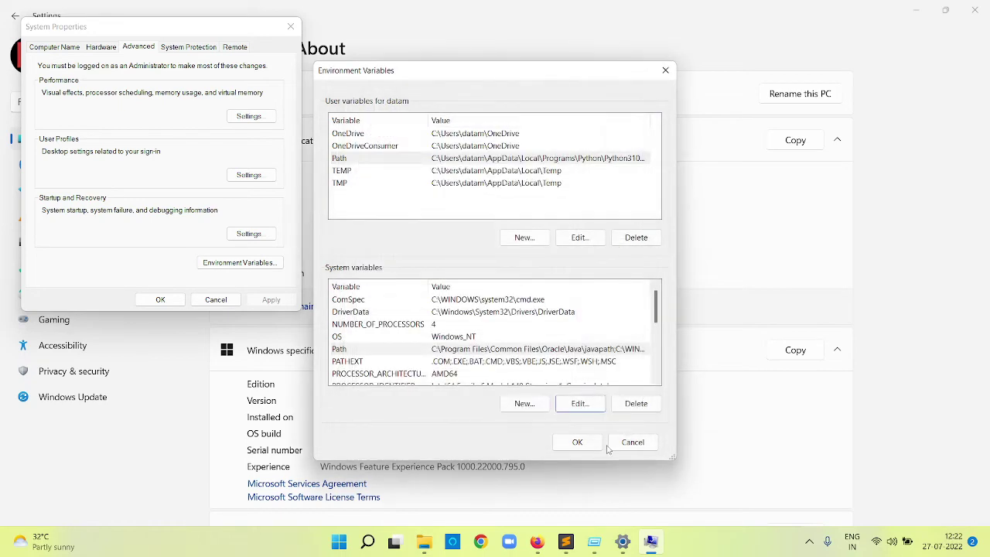
{"action": "left_click", "coordinate": [579, 442]}
{"action": "left_click", "coordinate": [160, 300]}
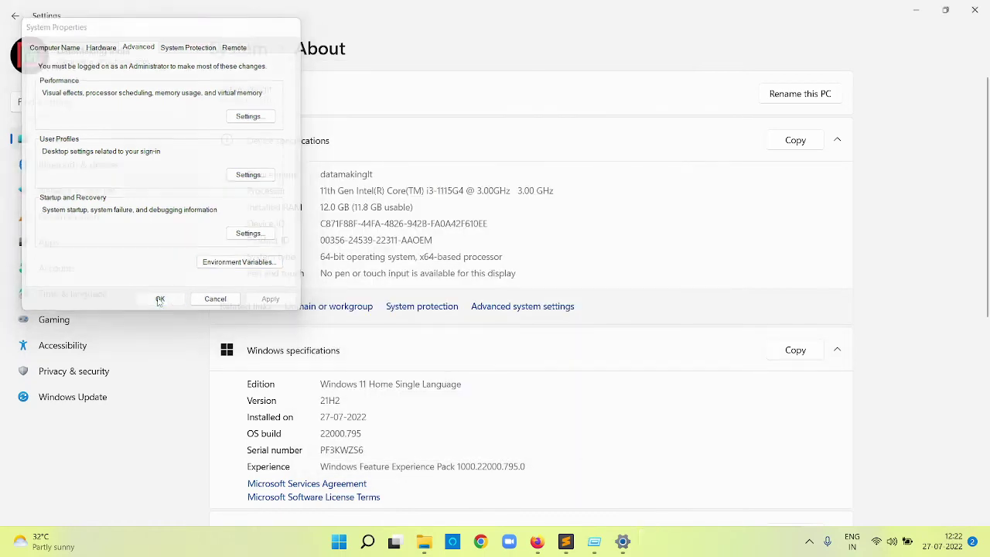
Step: Open a new maximized Command Prompt and verify the Scala installation with scala -version
{"action": "key", "text": "super"}
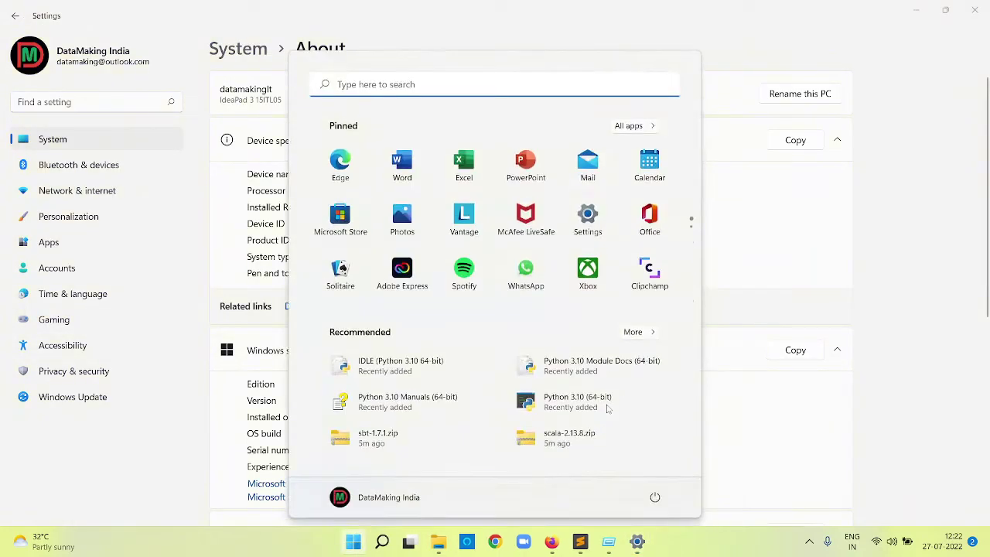
{"action": "type", "text": "cmd"}
{"action": "key", "text": "Return"}
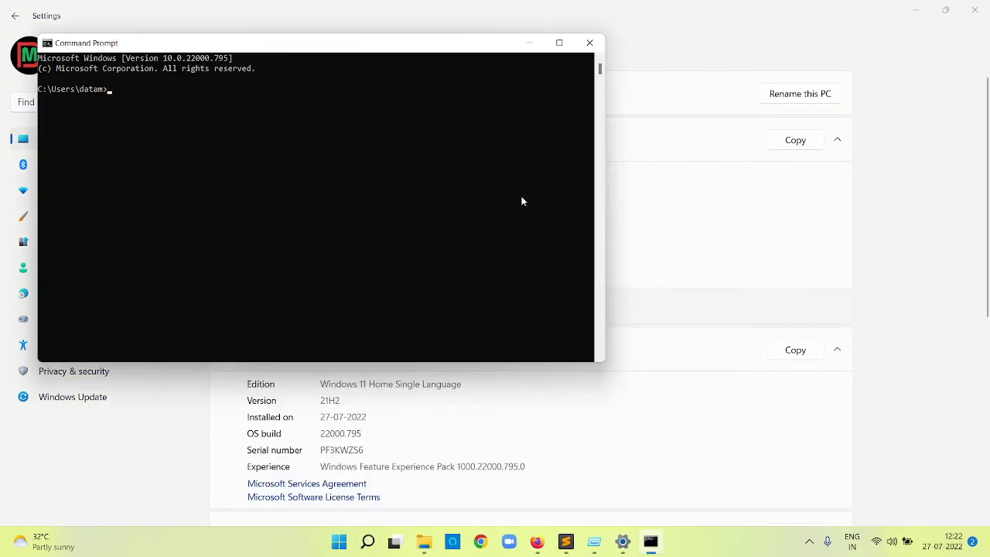
{"action": "left_click", "coordinate": [561, 45]}
{"action": "type", "text": "sc"}
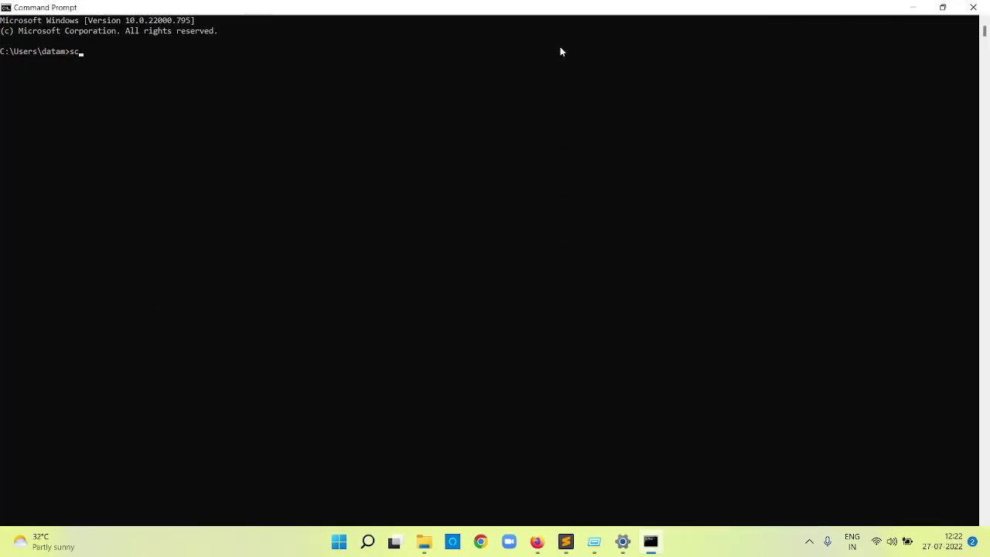
{"action": "type", "text": "ala -version"}
{"action": "key", "text": "Return"}
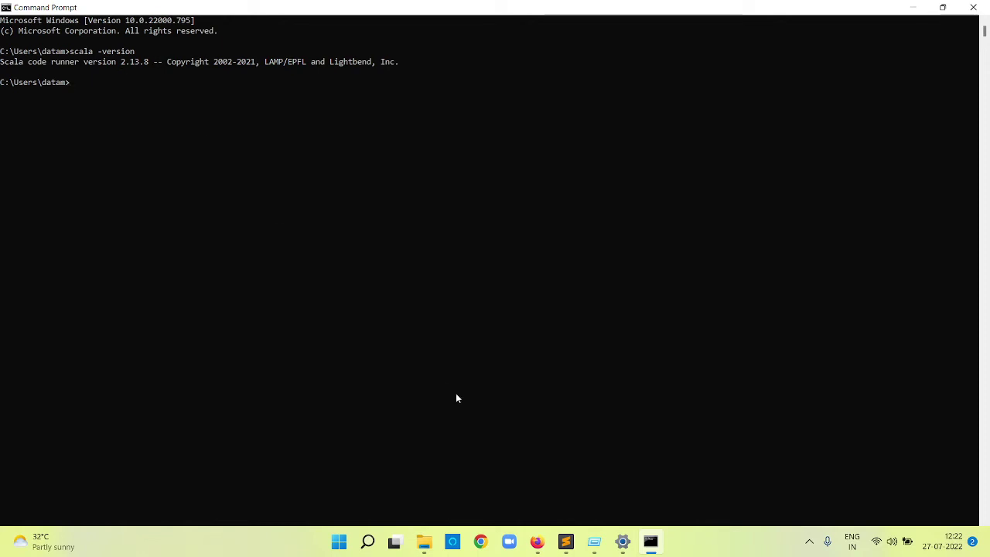
Step: Switch to Firefox and close the sbt download page, returning to the Google search results
{"action": "left_click", "coordinate": [480, 543]}
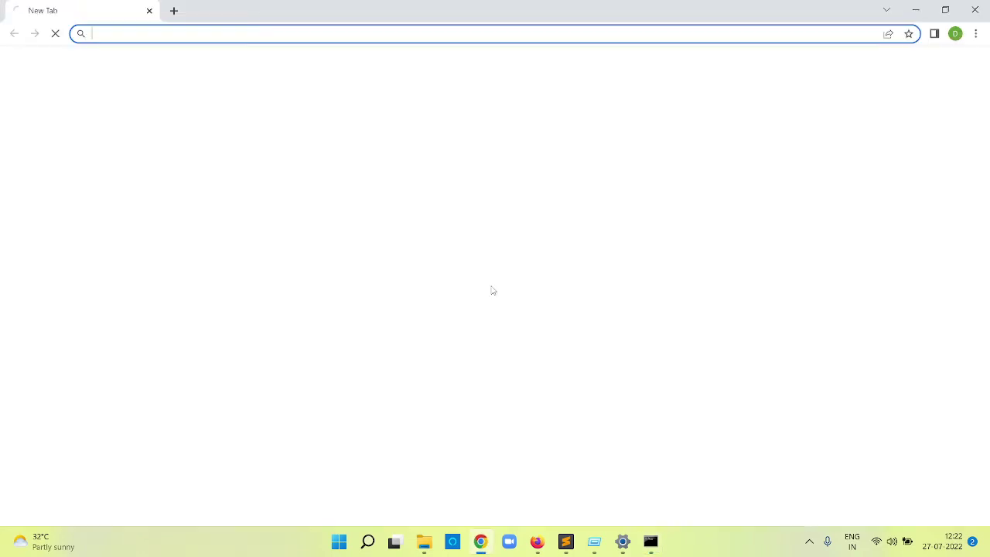
{"action": "left_click", "coordinate": [975, 10]}
{"action": "left_click", "coordinate": [536, 543]}
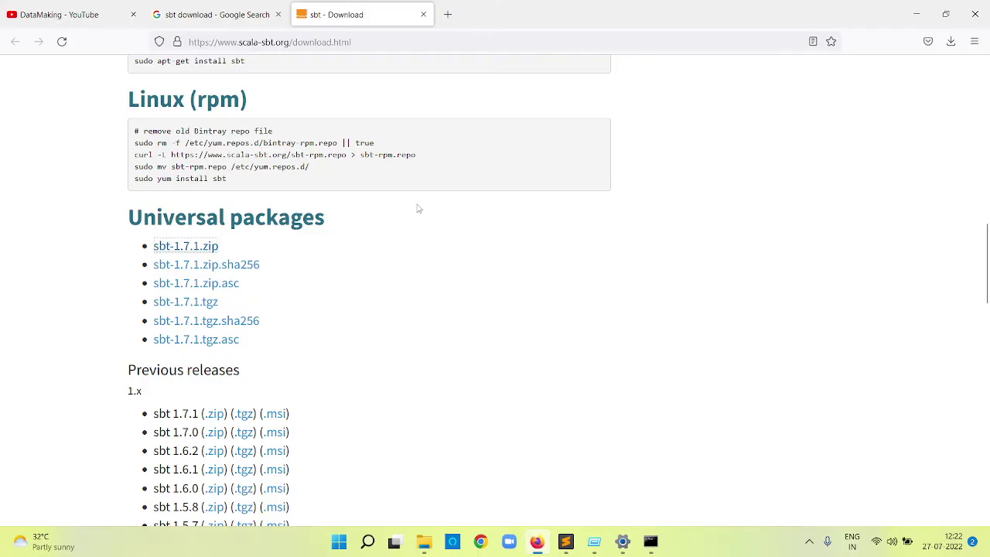
{"action": "left_click", "coordinate": [428, 14]}
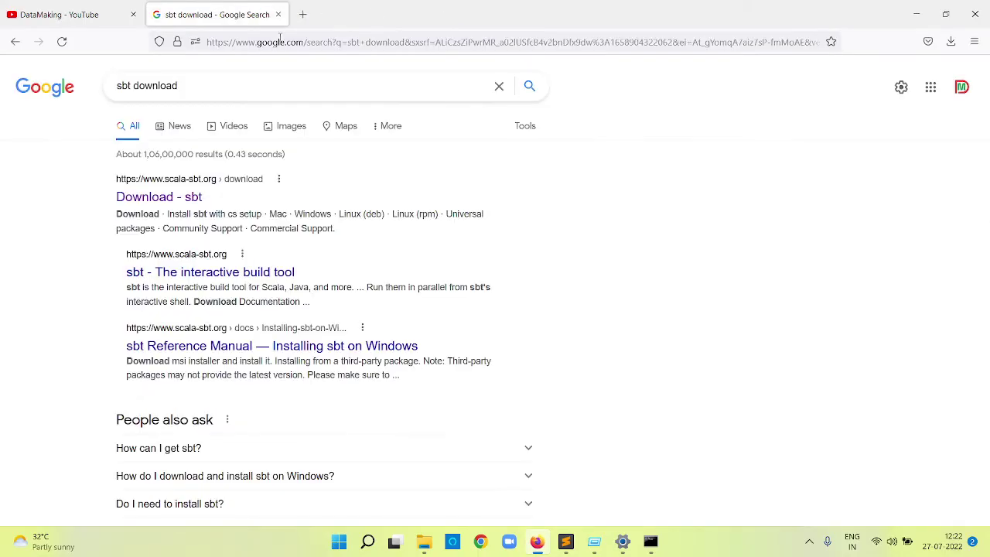
Step: Search Google for "spark download"
{"action": "left_click", "coordinate": [265, 85]}
{"action": "key", "text": "ctrl+a"}
{"action": "type", "text": "spark down"}
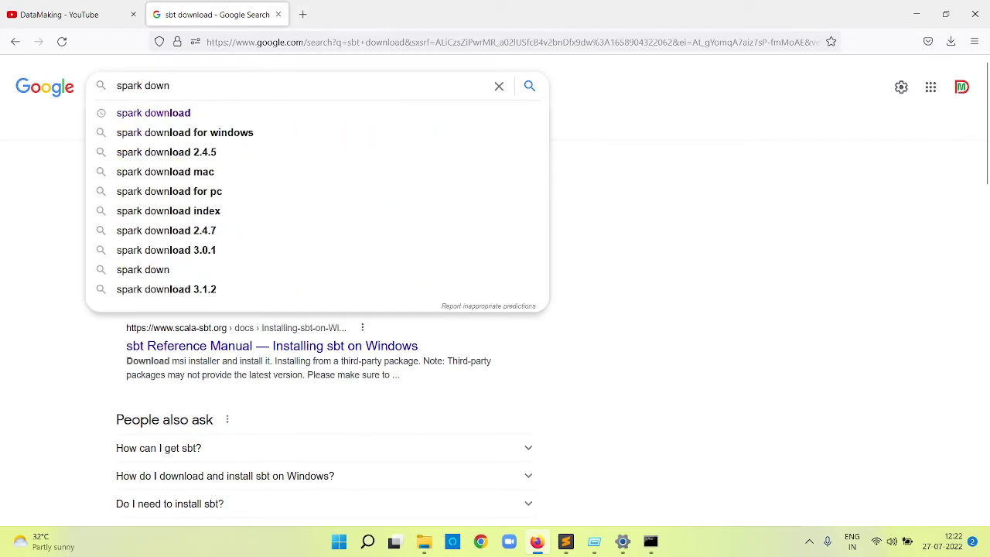
{"action": "key", "text": "Down"}
{"action": "key", "text": "Return"}
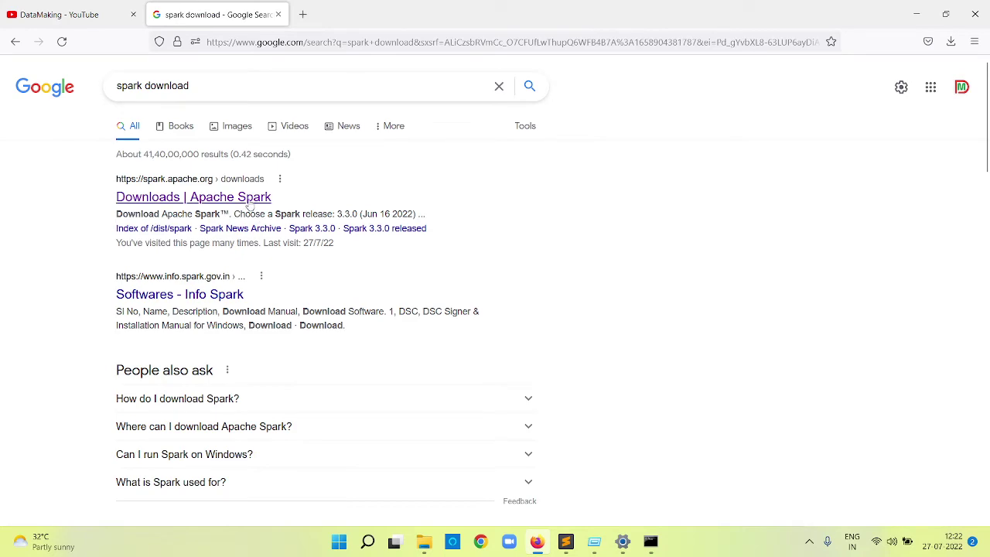
Step: Open the Apache Spark downloads page and keep release 3.3.0 with the package type Pre-built for Apache Hadoop 3.3 and later
{"action": "left_click", "coordinate": [249, 200]}
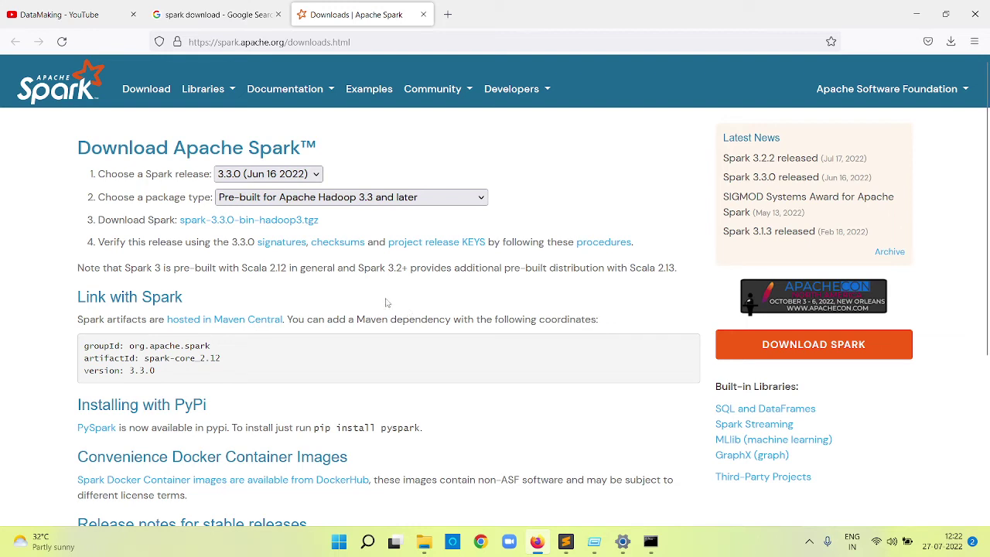
{"action": "left_click", "coordinate": [238, 178]}
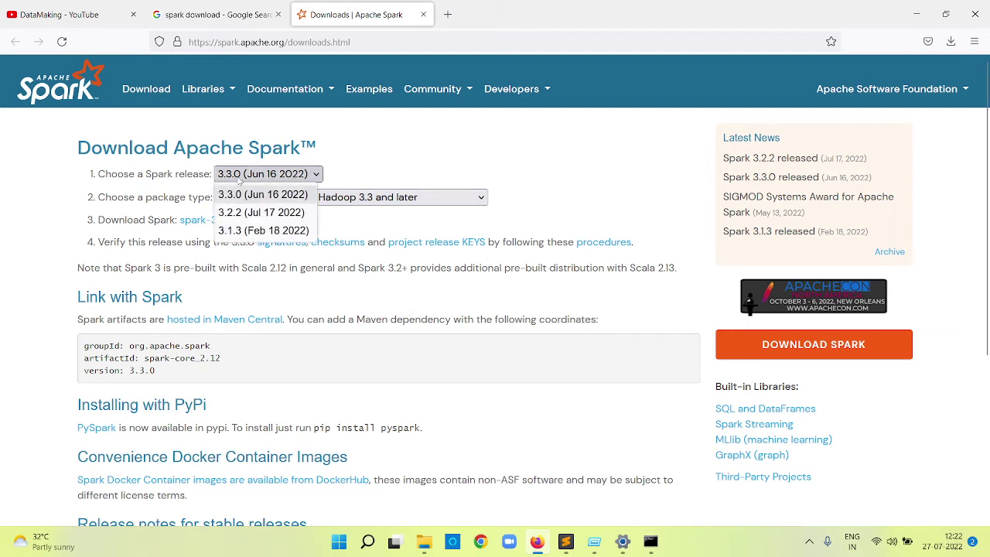
{"action": "left_click", "coordinate": [240, 180]}
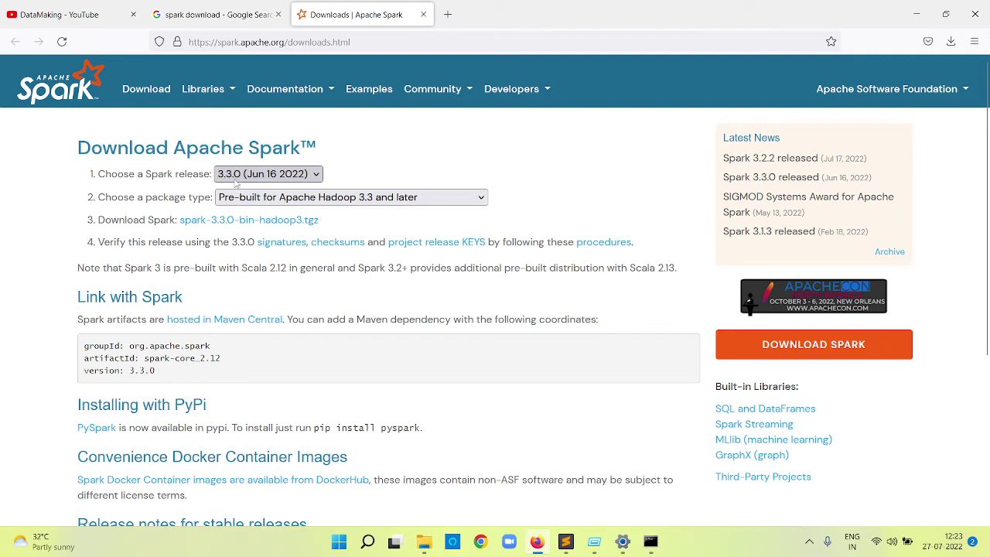
{"action": "left_click", "coordinate": [312, 199]}
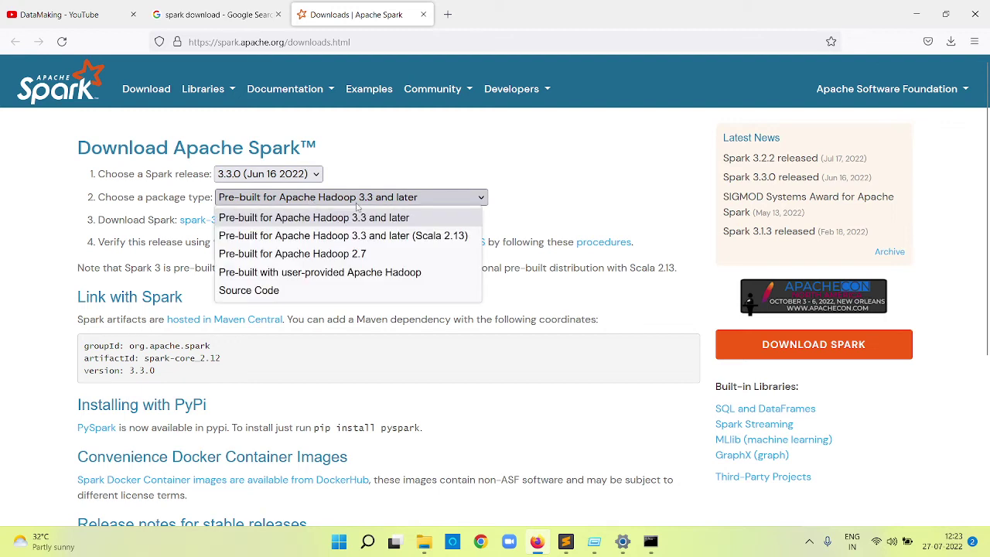
{"action": "left_click", "coordinate": [378, 164]}
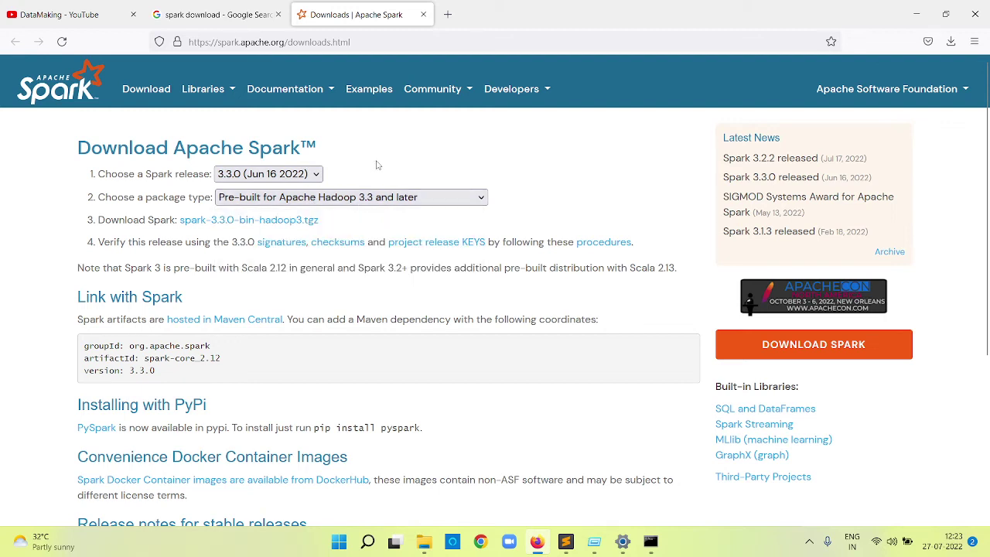
Step: Download spark-3.3.0-bin-hadoop3.tgz from the suggested Apache site and show the file in its folder
{"action": "left_click", "coordinate": [298, 223]}
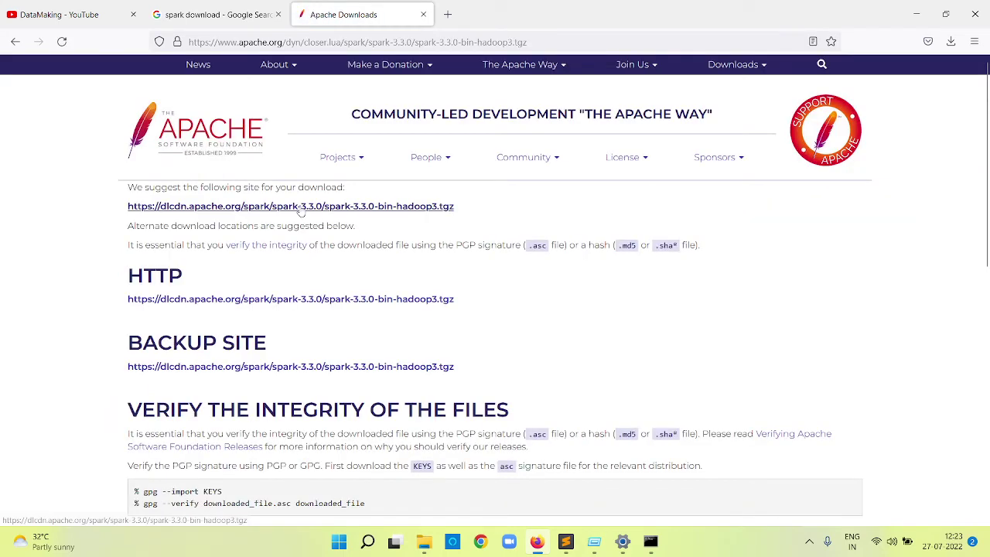
{"action": "left_click", "coordinate": [310, 207]}
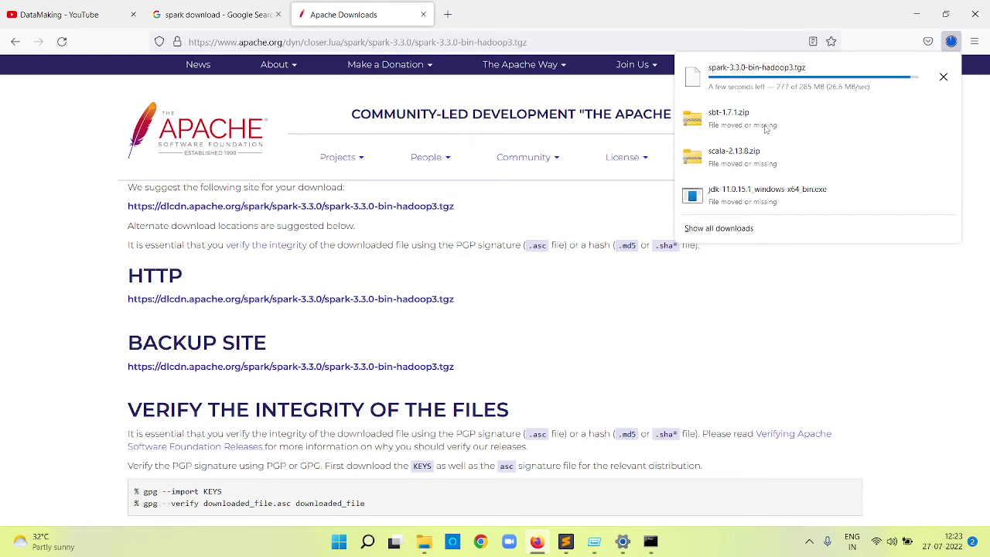
{"action": "left_click", "coordinate": [944, 75]}
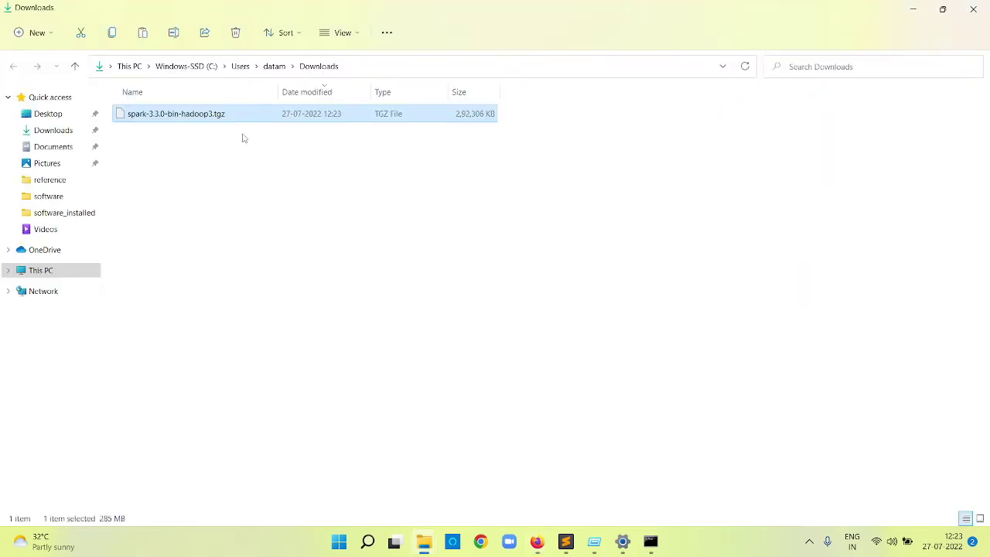
Step: Move spark-3.3.0-bin-hadoop3.tgz from Downloads into the C:\datamaking\software_installed folder
{"action": "left_click", "coordinate": [429, 544]}
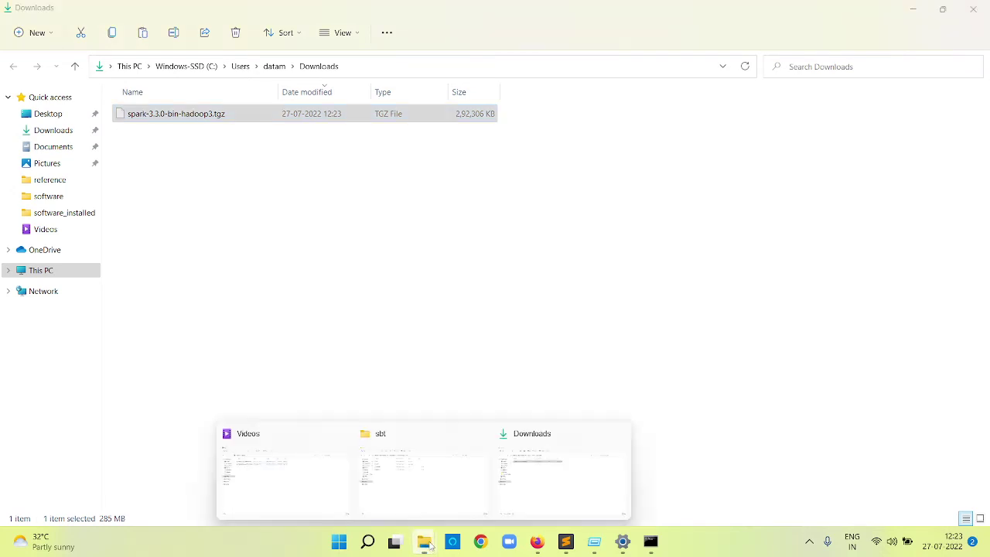
{"action": "left_click", "coordinate": [426, 490]}
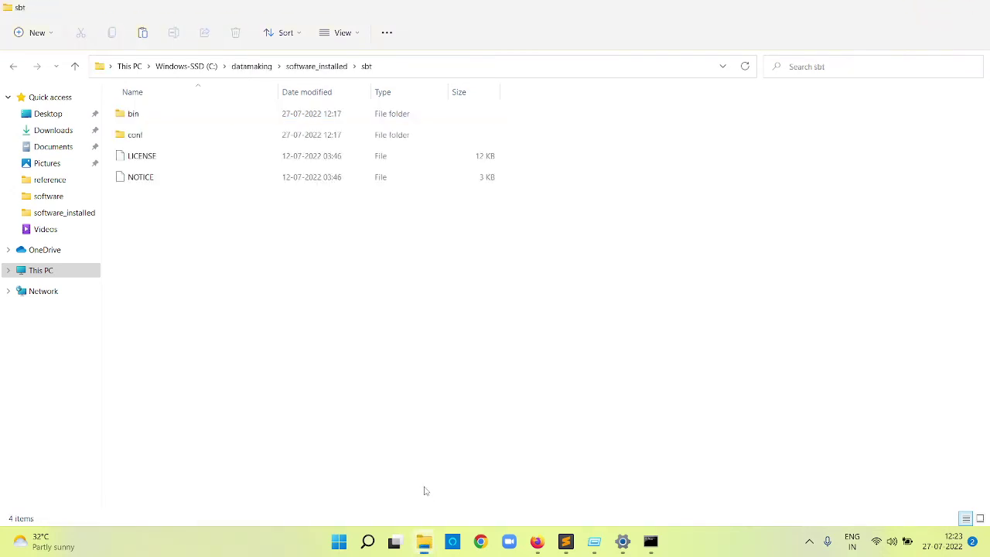
{"action": "left_click", "coordinate": [260, 71]}
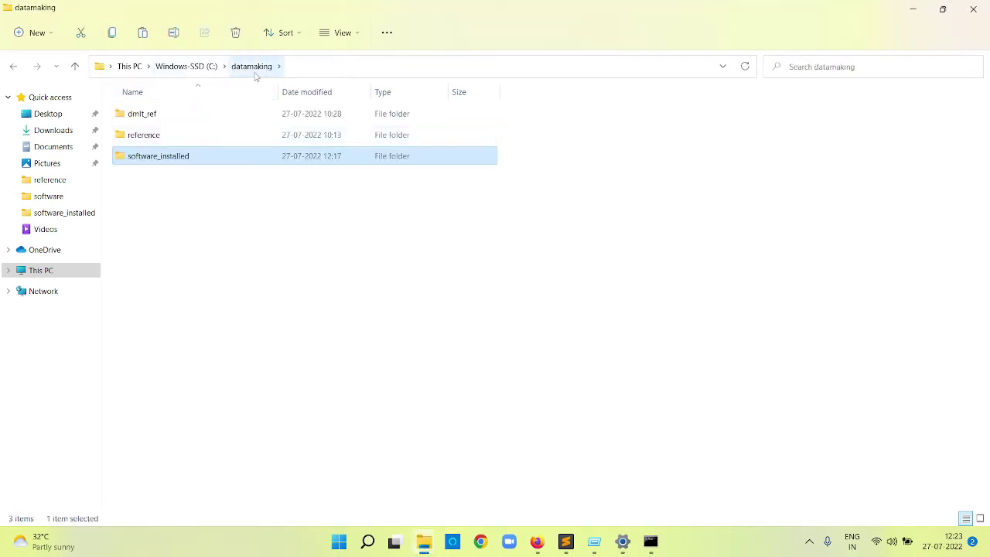
{"action": "double_click", "coordinate": [173, 157]}
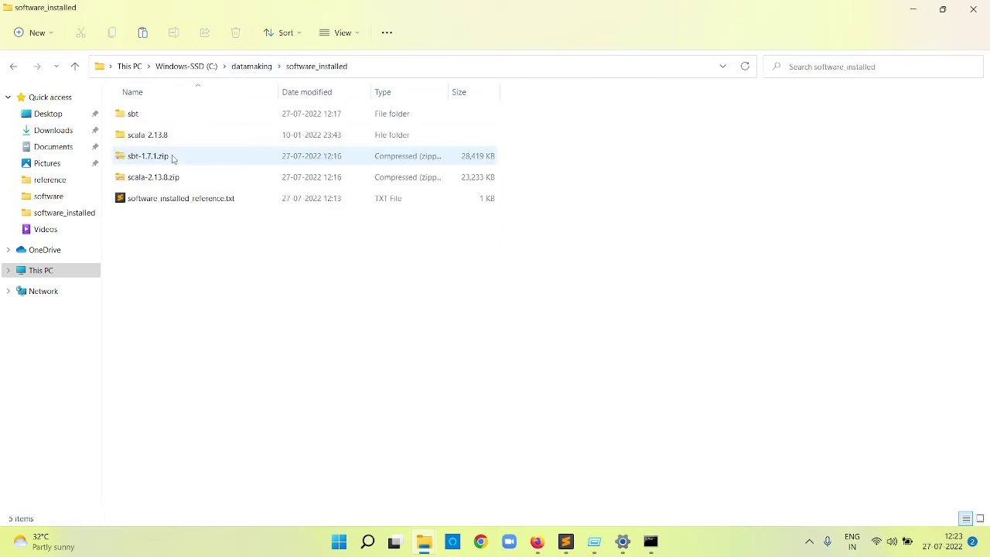
{"action": "right_click", "coordinate": [226, 273]}
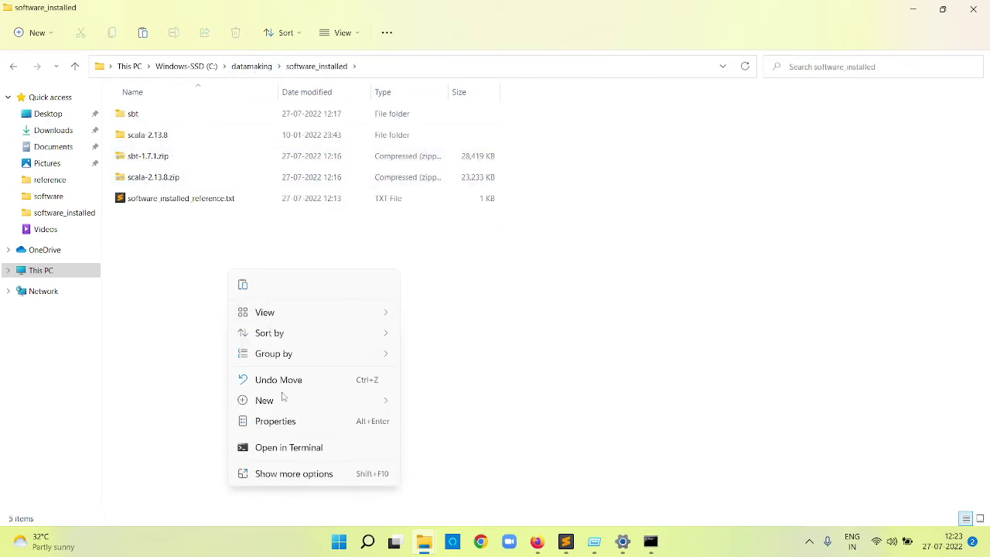
{"action": "left_click", "coordinate": [242, 286]}
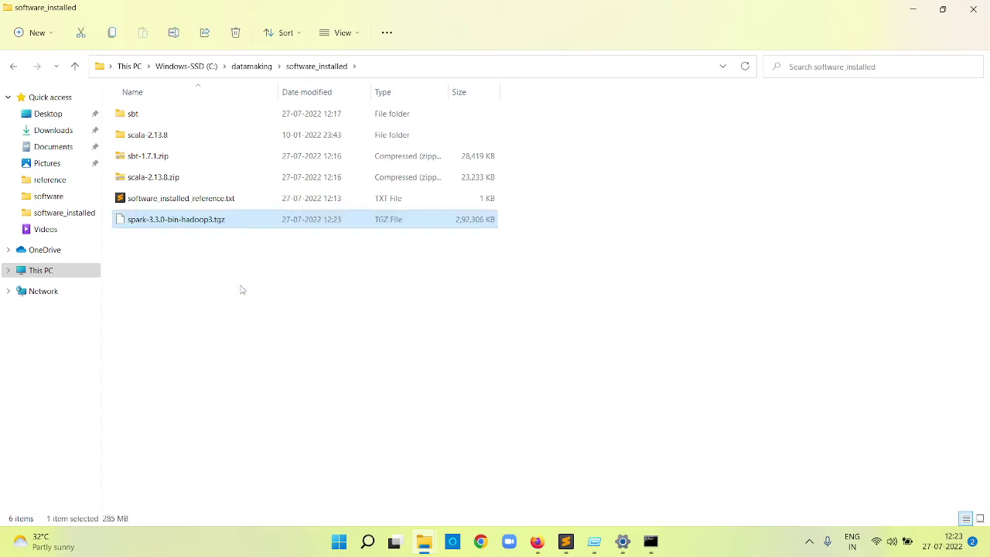
Step: Extract spark-3.3.0-bin-hadoop3.tgz into the current folder with 7-Zip
{"action": "right_click", "coordinate": [208, 222]}
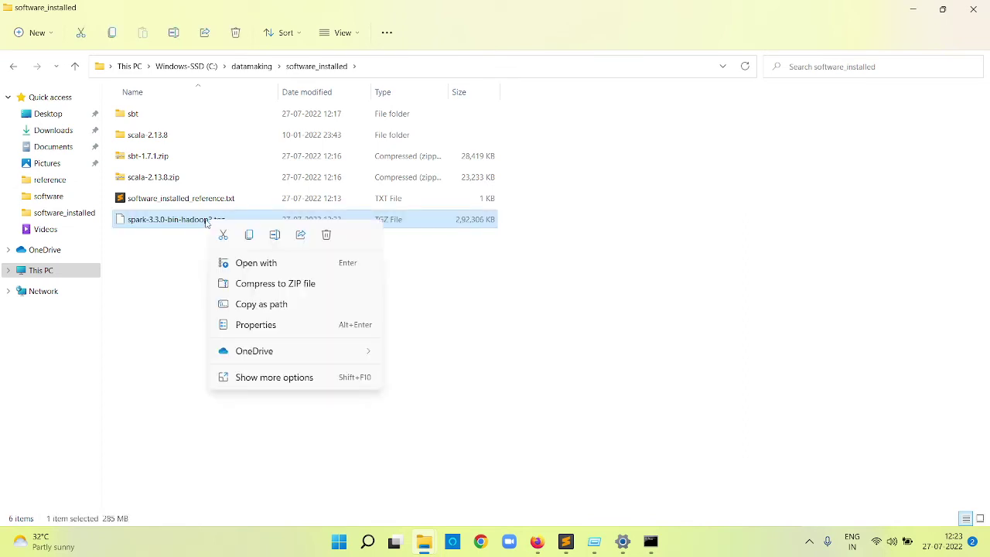
{"action": "left_click", "coordinate": [155, 259]}
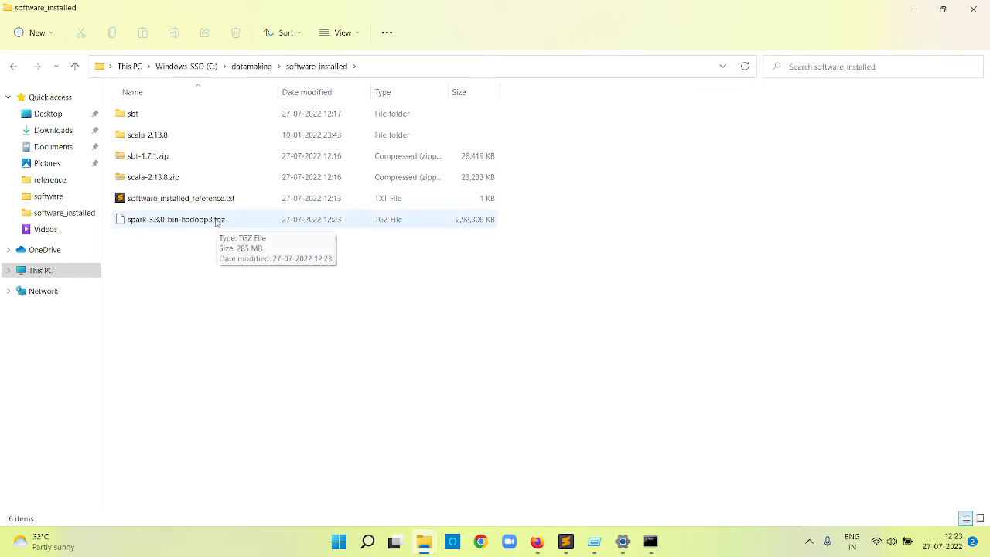
{"action": "right_click", "coordinate": [216, 222]}
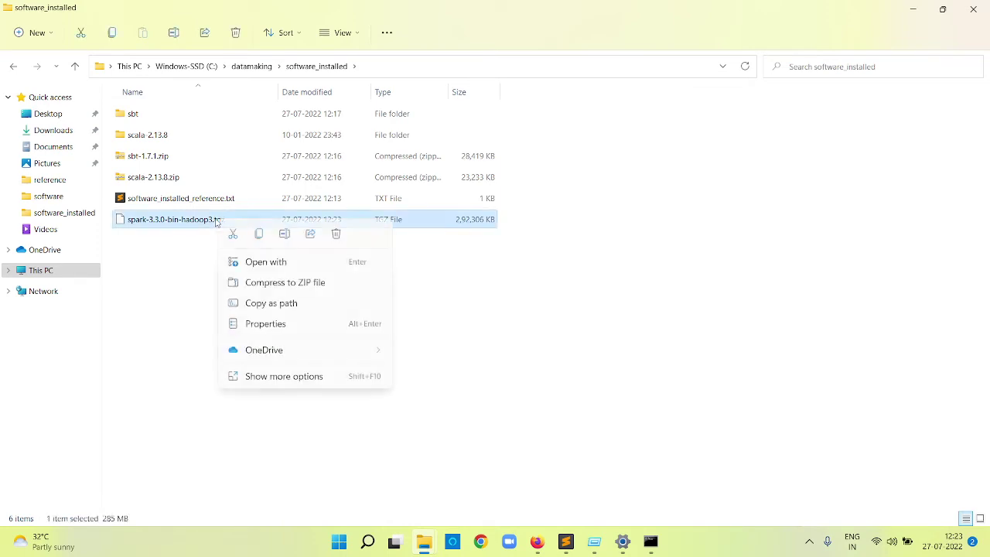
{"action": "left_click", "coordinate": [277, 375]}
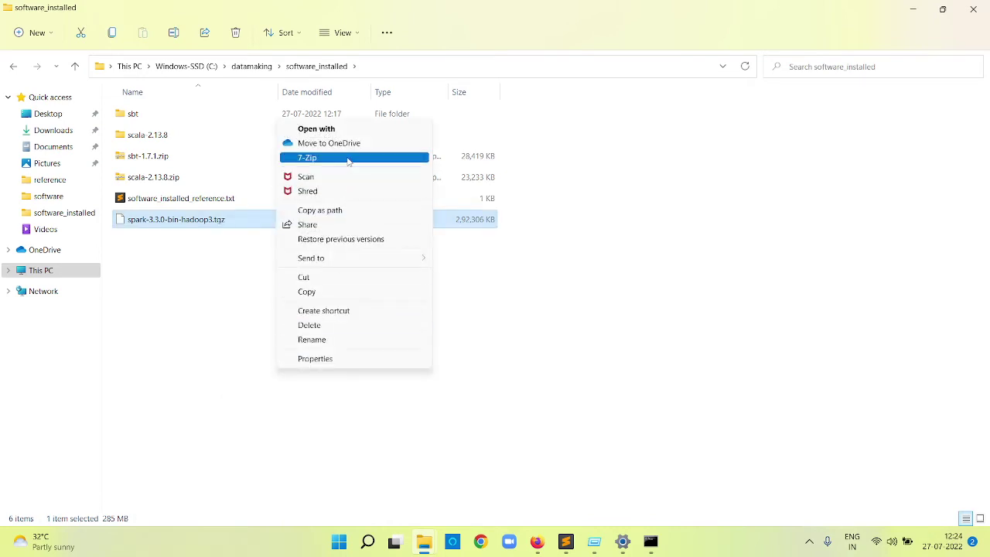
{"action": "mouse_move", "coordinate": [370, 162]}
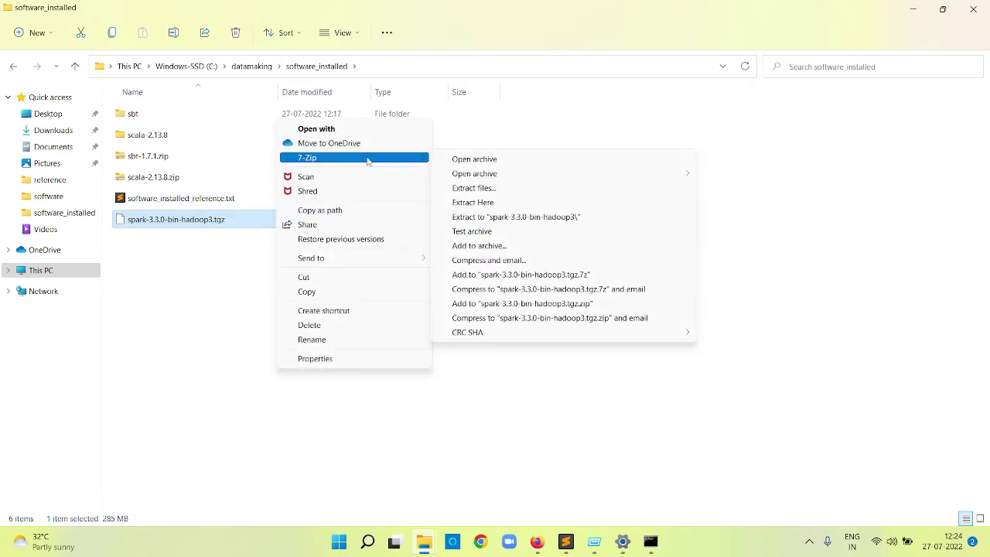
{"action": "left_click", "coordinate": [503, 204]}
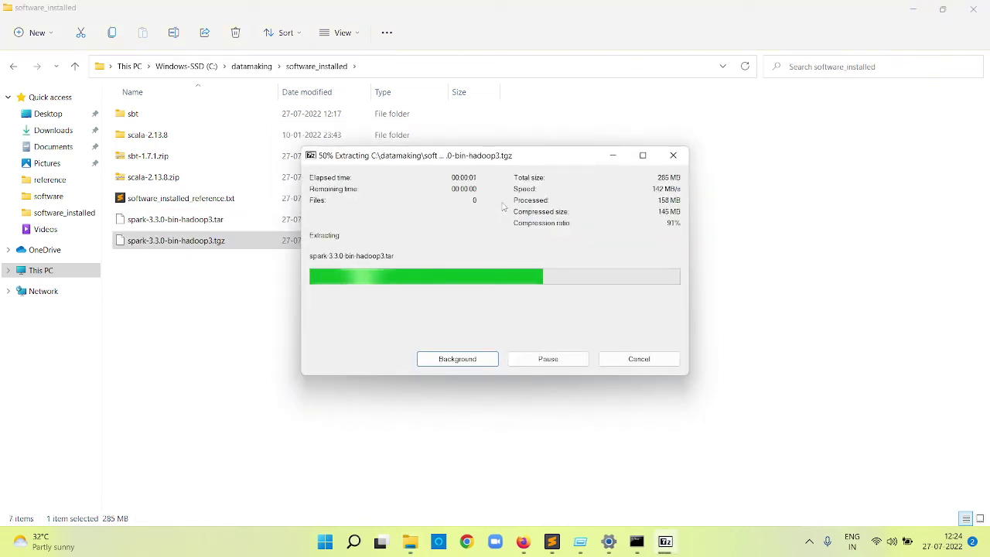
Step: Extract spark-3.3.0-bin-hadoop3.tar into the software_installed folder with 7-Zip
{"action": "left_click", "coordinate": [214, 223]}
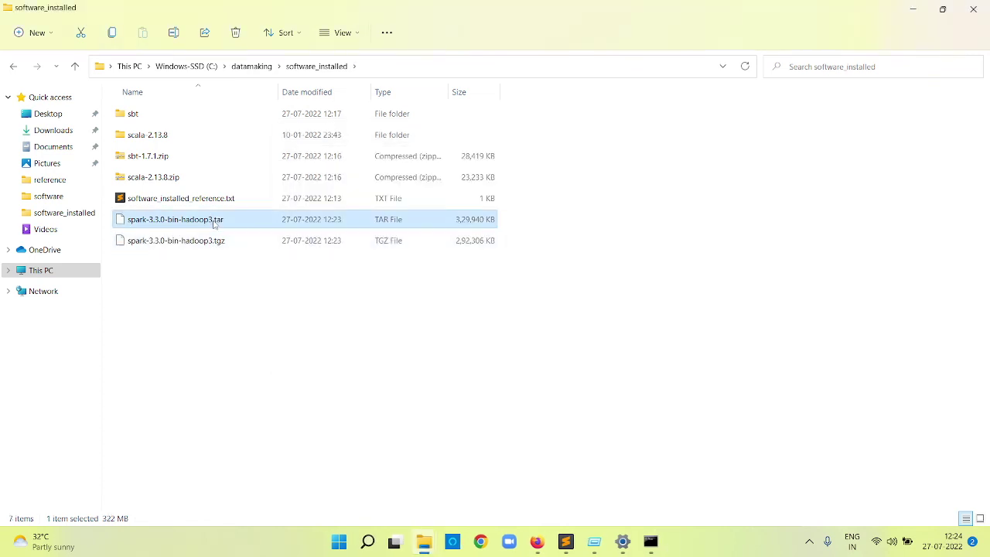
{"action": "right_click", "coordinate": [215, 221]}
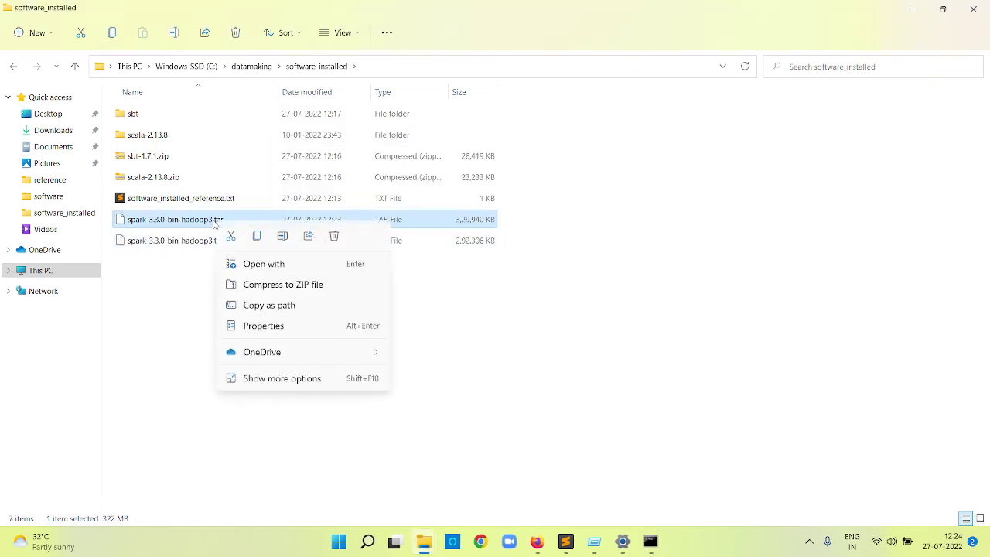
{"action": "left_click", "coordinate": [260, 378]}
{"action": "mouse_move", "coordinate": [312, 163]}
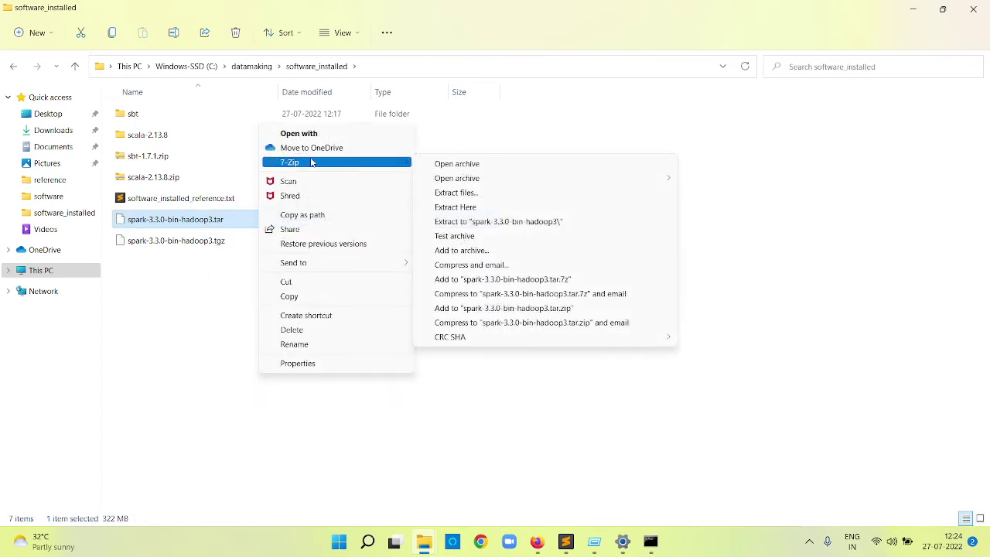
{"action": "left_click", "coordinate": [471, 208]}
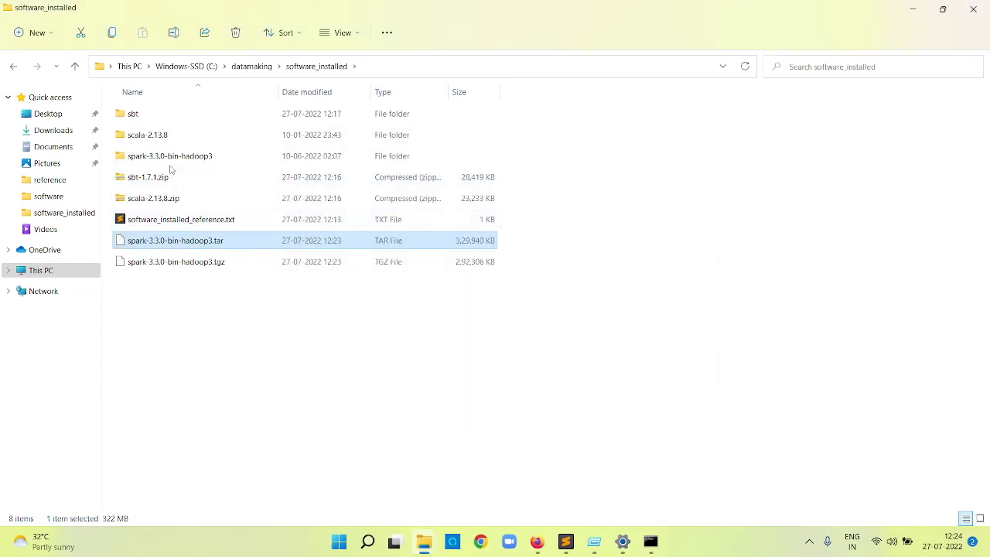
Step: Open the extracted spark-3.3.0-bin-hadoop3 folder and copy its full path
{"action": "double_click", "coordinate": [169, 157]}
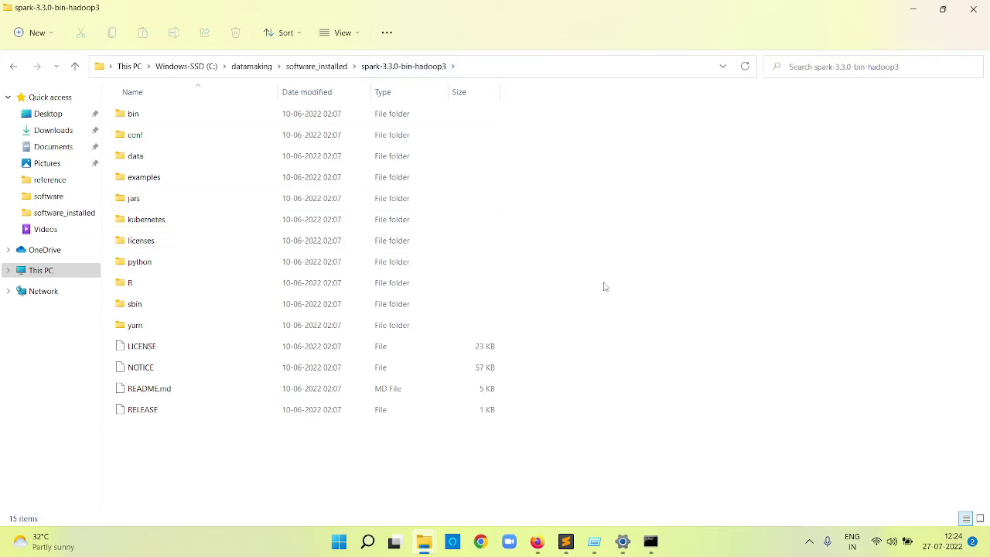
{"action": "left_click", "coordinate": [501, 67]}
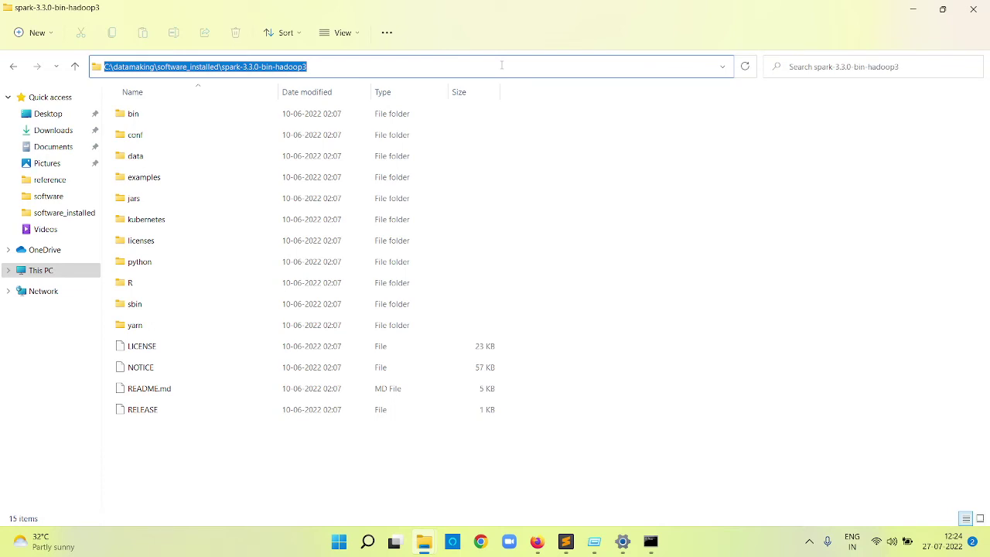
{"action": "left_click", "coordinate": [581, 279]}
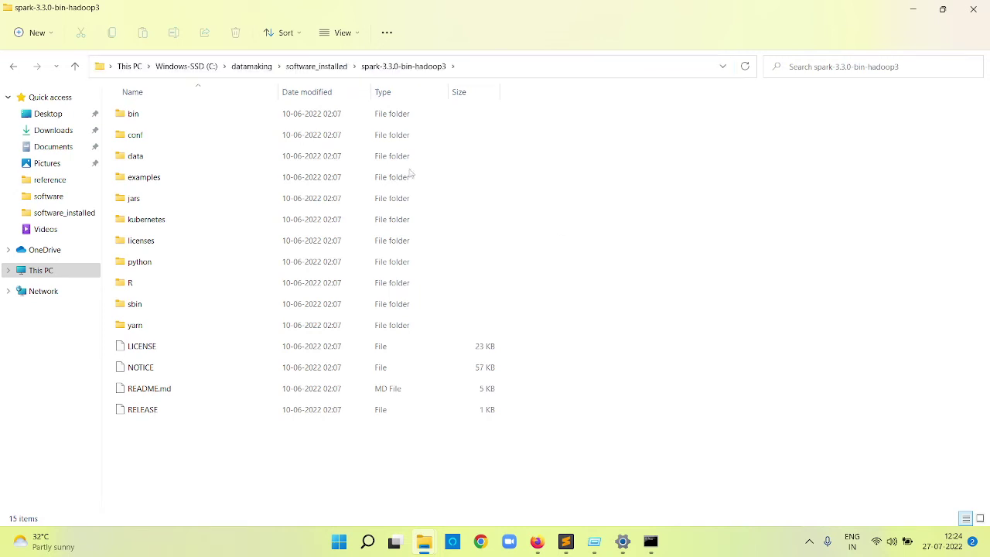
{"action": "left_click", "coordinate": [537, 67]}
{"action": "key", "text": "ctrl+c"}
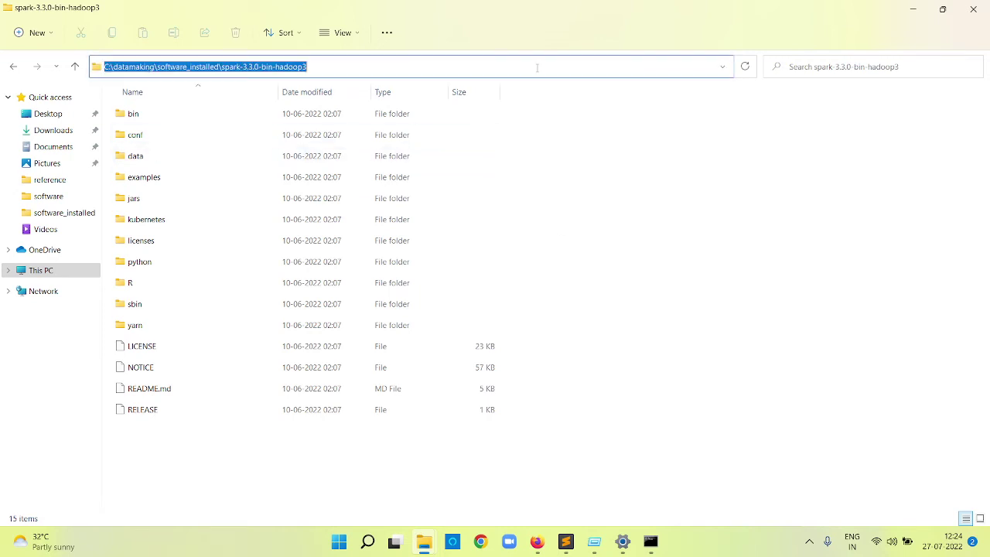
{"action": "left_click", "coordinate": [658, 348]}
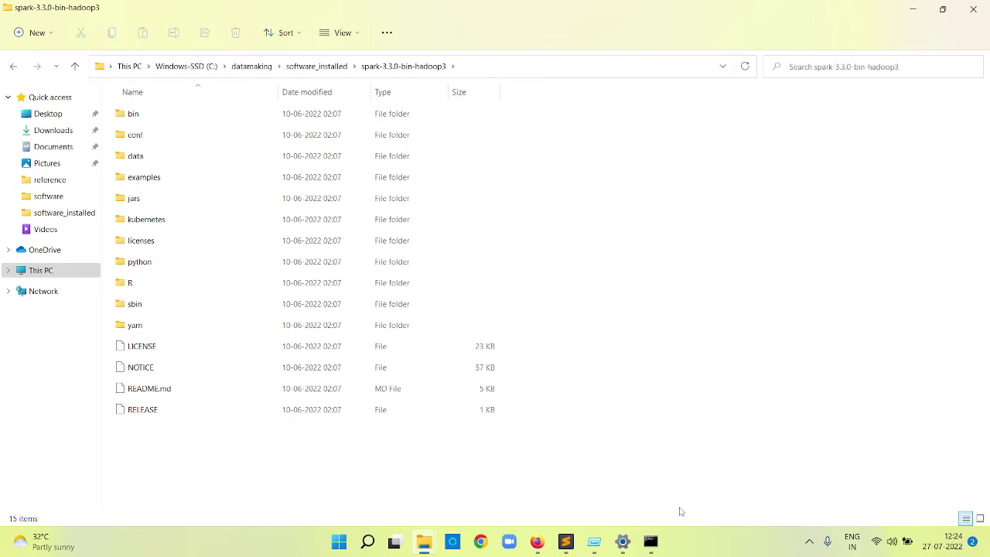
Step: Close the existing Settings window, reopen the PC's properties and bring up the Environment Variables dialog from the advanced system settings
{"action": "left_click", "coordinate": [623, 544]}
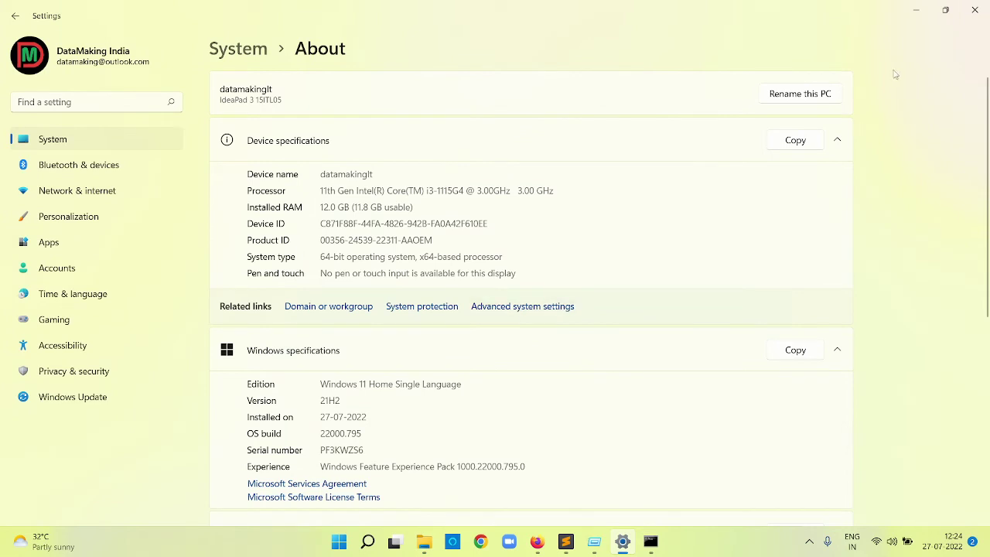
{"action": "left_click", "coordinate": [975, 10]}
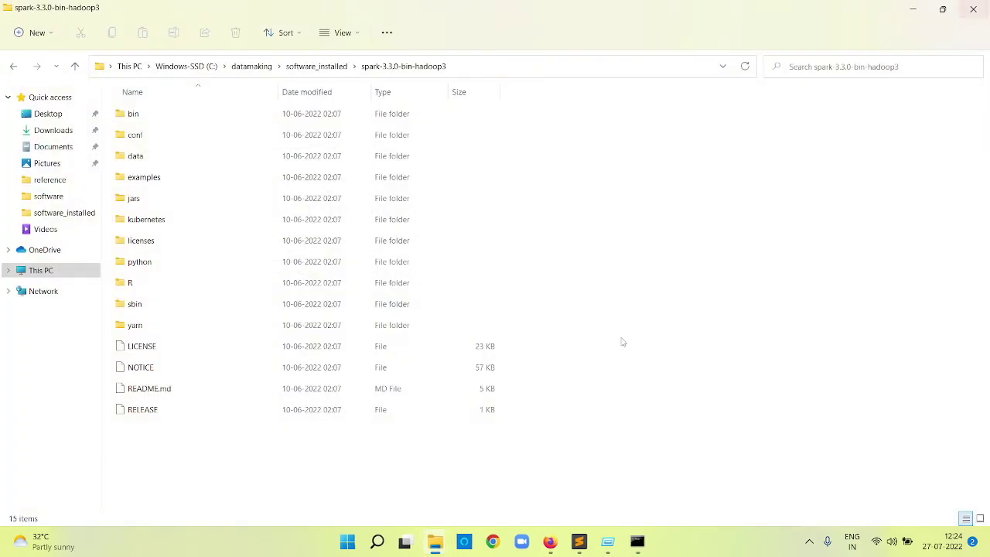
{"action": "right_click", "coordinate": [40, 281]}
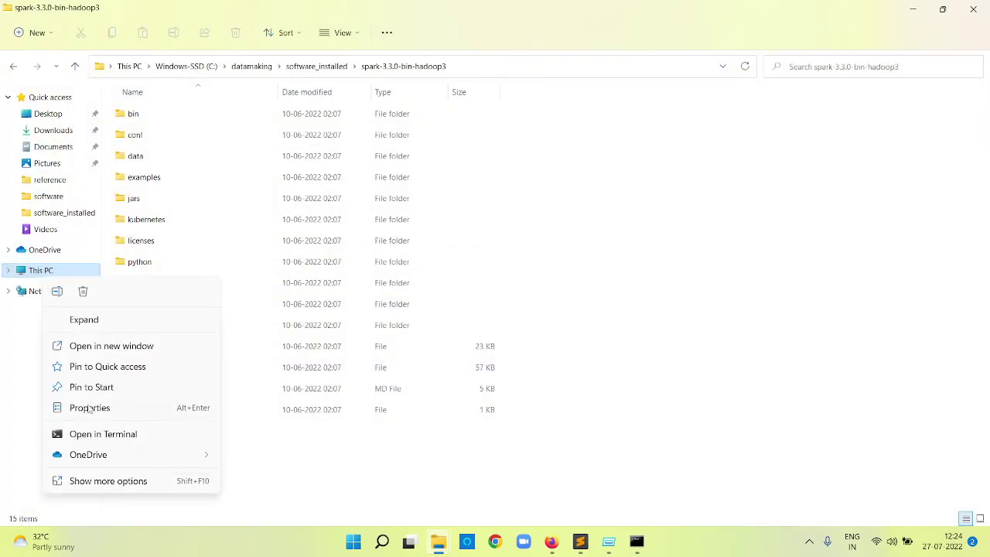
{"action": "key", "text": "super+Pause"}
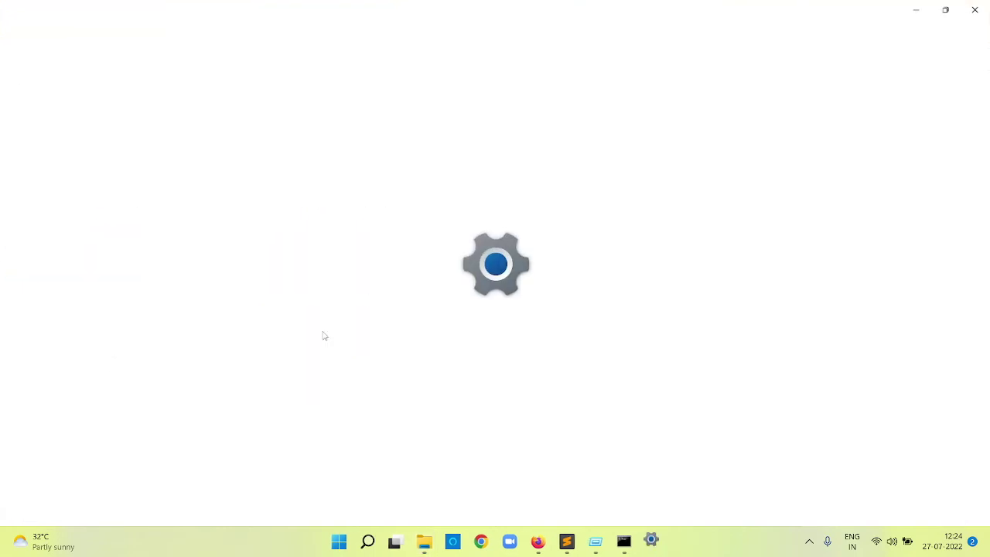
{"action": "left_click", "coordinate": [530, 307]}
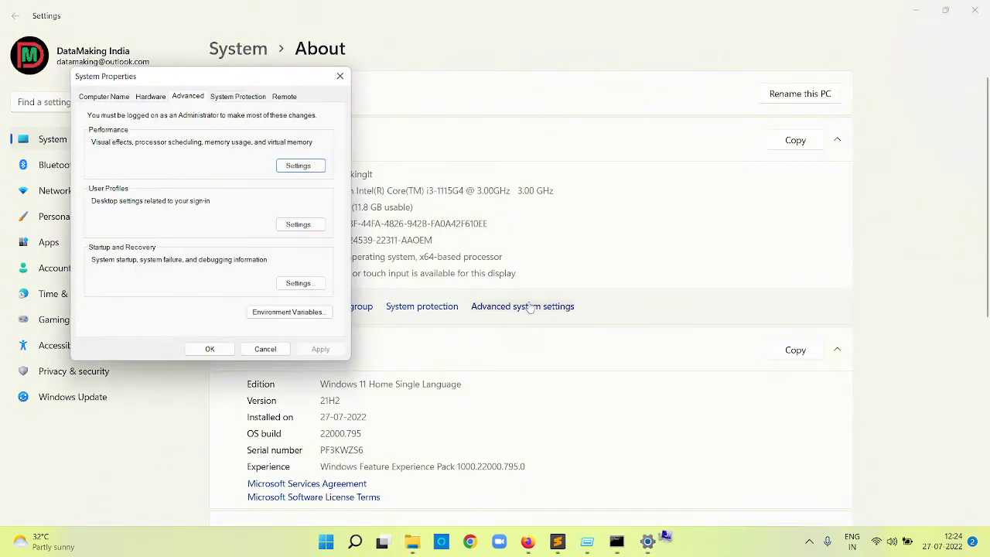
{"action": "left_click", "coordinate": [289, 315]}
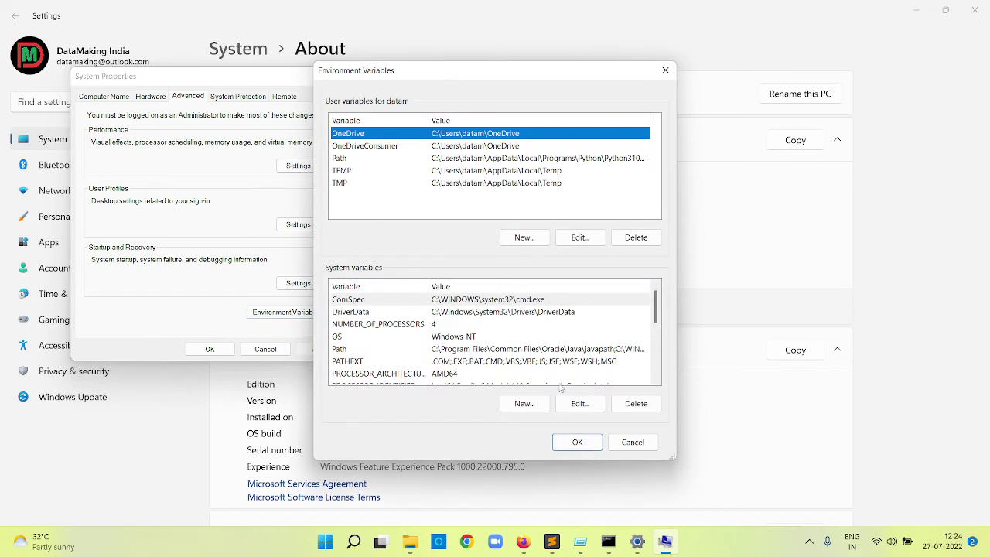
Step: Create a system variable SPARK_HOME with the value C:\datamaking\software_installed\spark-3.3.0-bin-hadoop3
{"action": "left_click", "coordinate": [524, 403]}
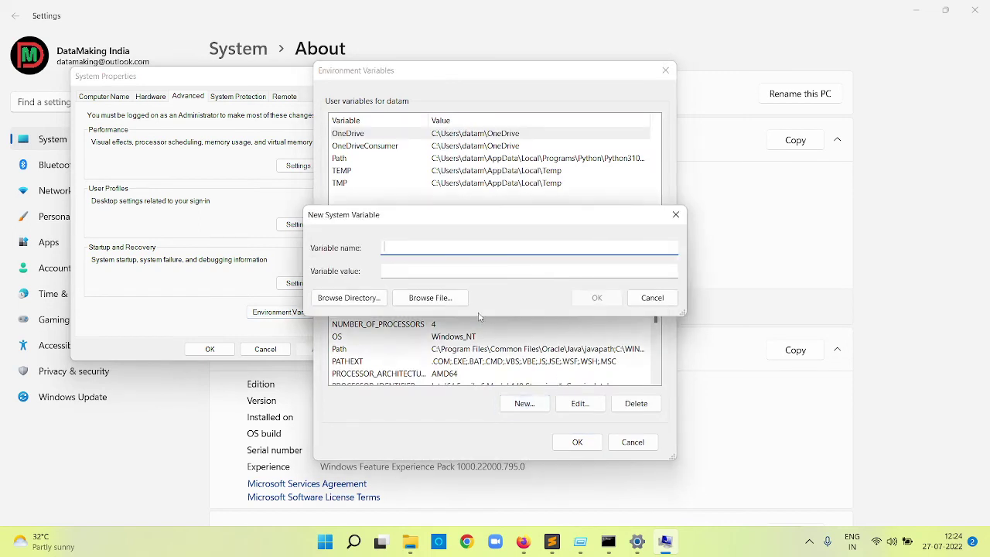
{"action": "type", "text": "SPARK_HOME"}
{"action": "key", "text": "Tab"}
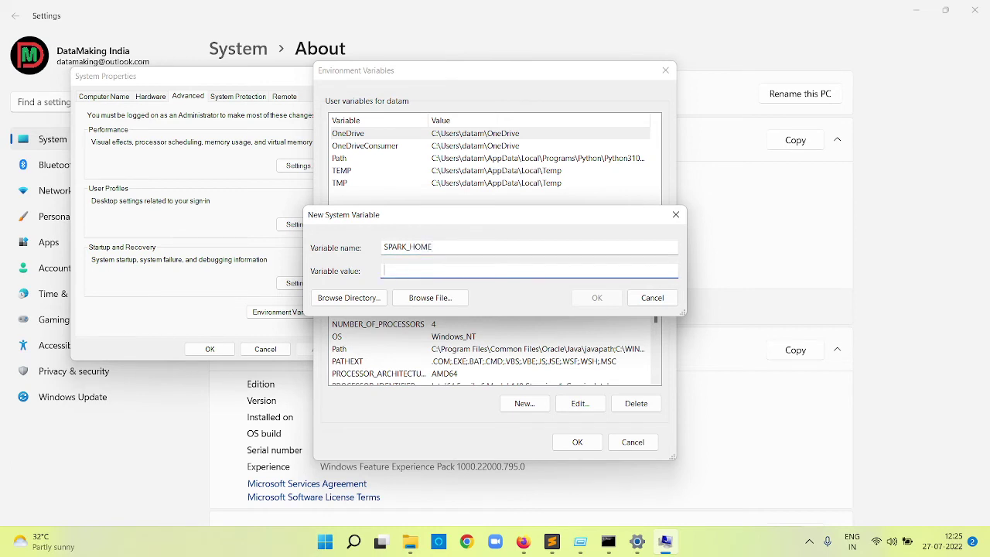
{"action": "key", "text": "ctrl+v"}
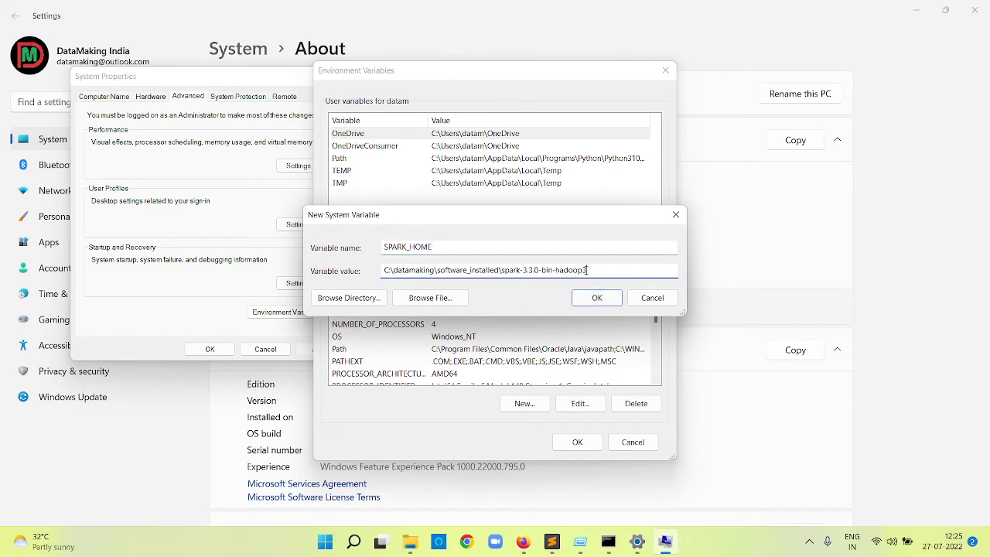
{"action": "left_click", "coordinate": [601, 297]}
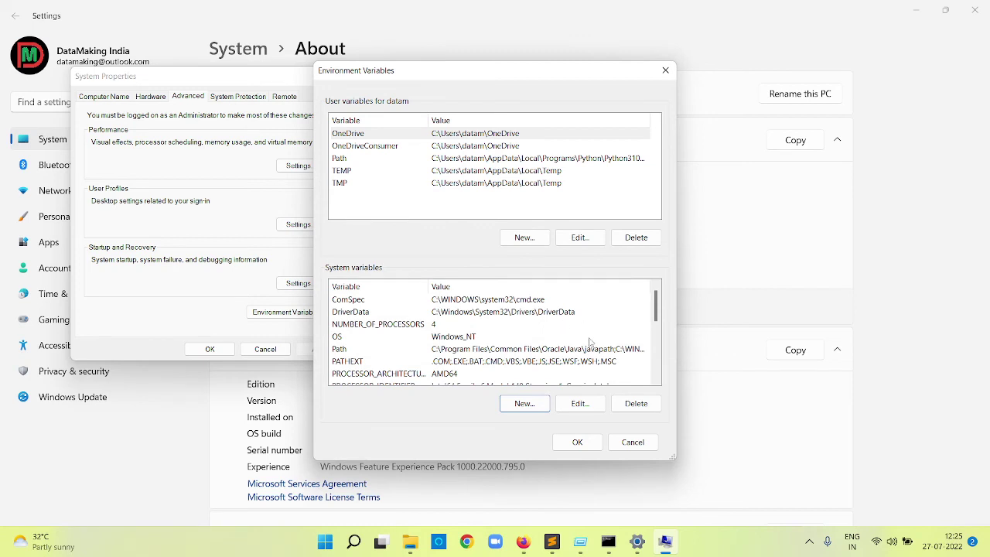
Step: Add the entry %SPARK_HOME%\bin to the system Path variable and copy the entry's text
{"action": "mouse_move", "coordinate": [656, 316]}
{"action": "left_mouse_down"}
{"action": "mouse_move", "coordinate": [664, 377]}
{"action": "mouse_move", "coordinate": [656, 333]}
{"action": "left_mouse_up"}
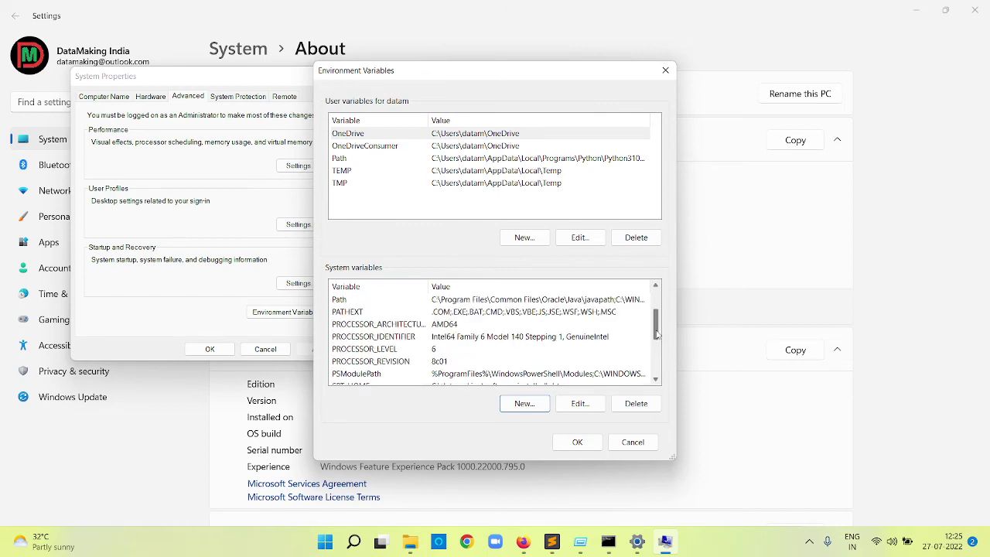
{"action": "left_click", "coordinate": [519, 301]}
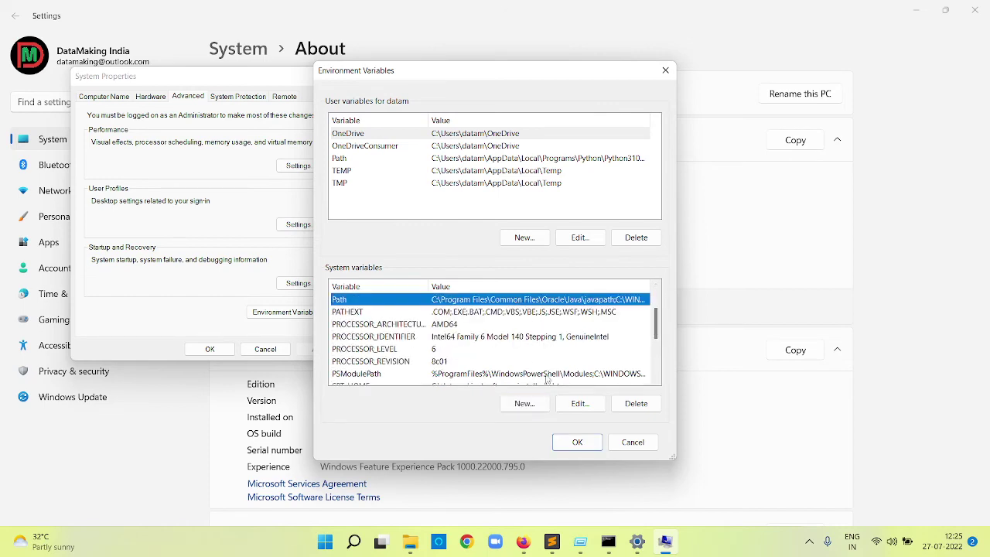
{"action": "left_click", "coordinate": [580, 403]}
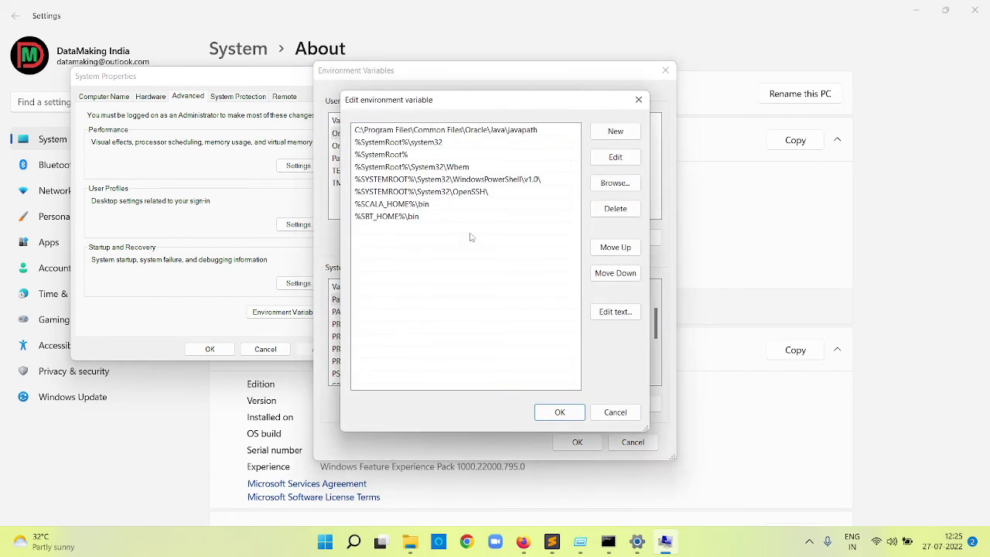
{"action": "double_click", "coordinate": [471, 237]}
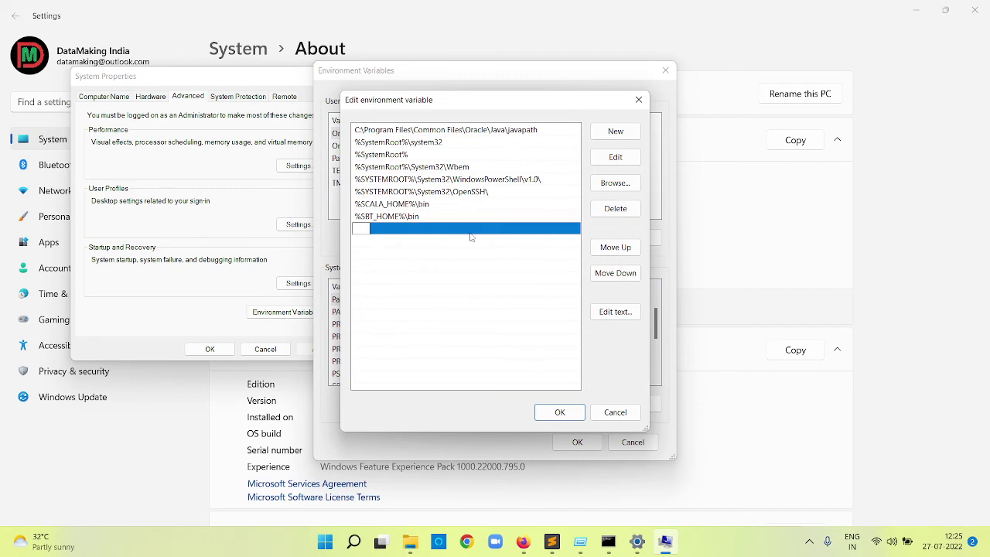
{"action": "type", "text": "%SPARK_HOME"}
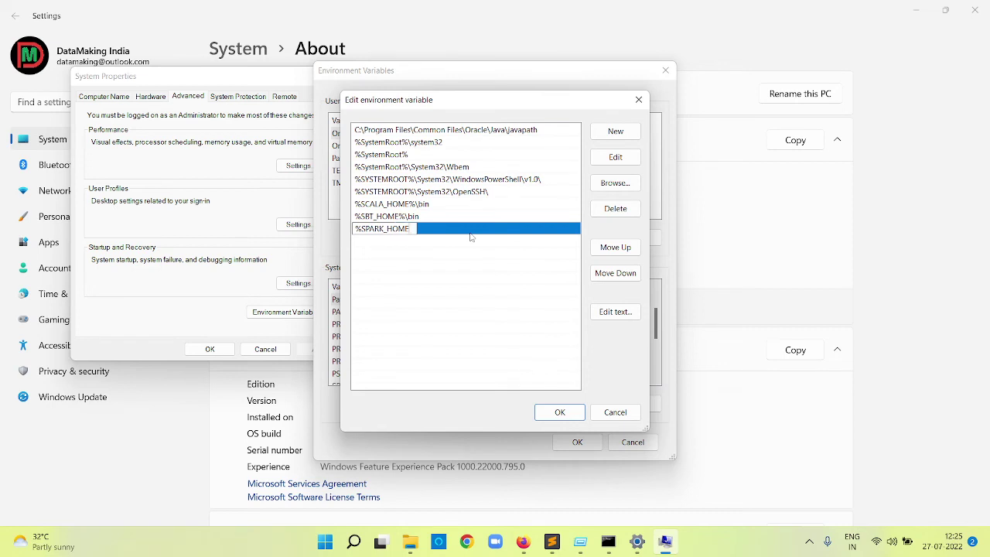
{"action": "type", "text": "%"}
{"action": "type", "text": "\bin"}
{"action": "left_click_drag", "start_coordinate": [431, 229], "coordinate": [354, 229]}
{"action": "key", "text": "ctrl+c"}
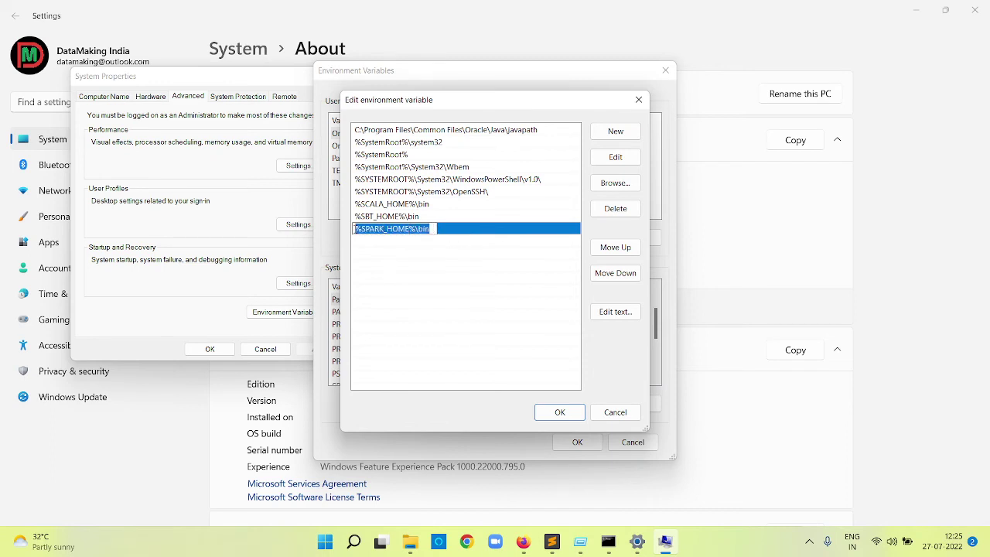
{"action": "left_click", "coordinate": [382, 251]}
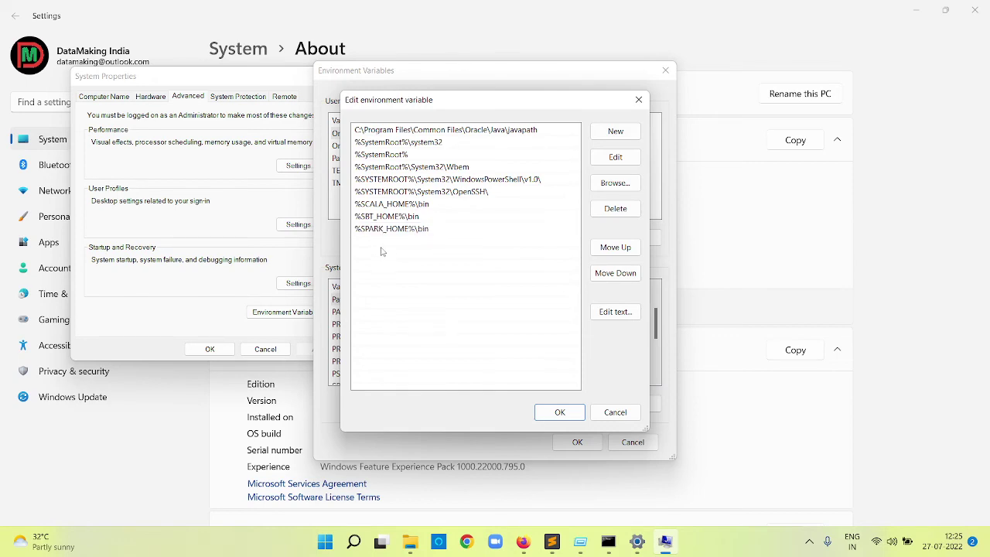
Step: Switch to File Explorer and look into the bin and sbin folders of the Spark installation
{"action": "key", "text": "alt+Tab"}
{"action": "key", "text": "alt+Tab"}
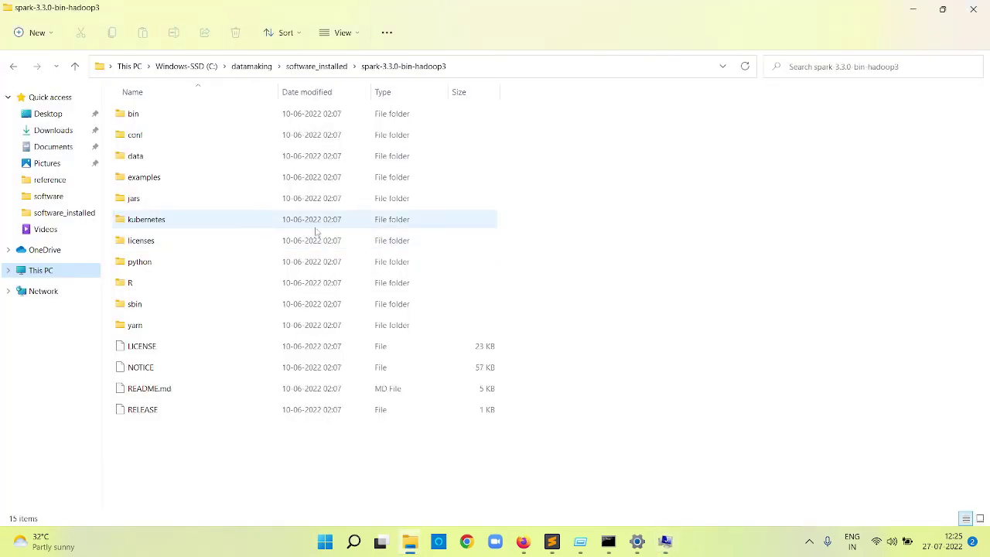
{"action": "double_click", "coordinate": [130, 120]}
{"action": "left_click", "coordinate": [420, 69]}
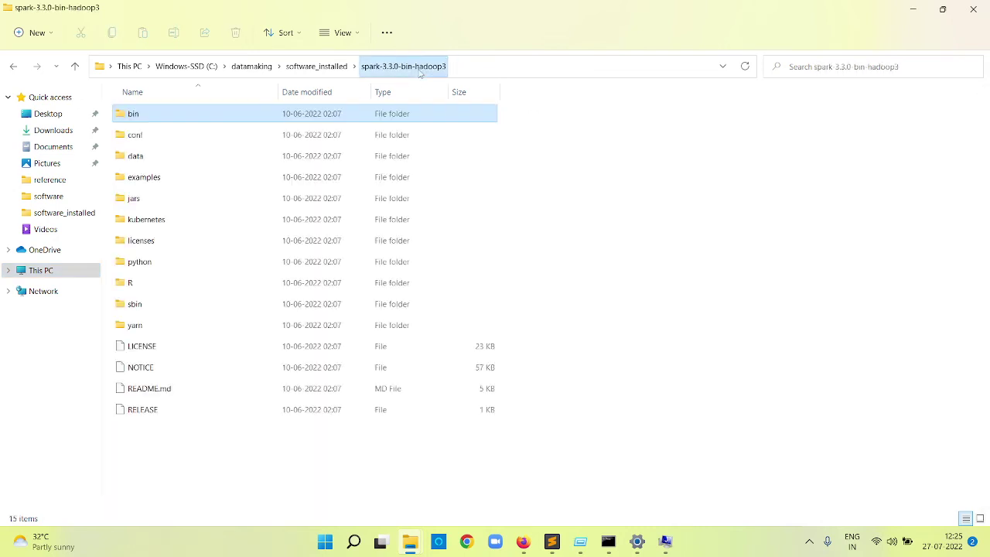
{"action": "double_click", "coordinate": [138, 305]}
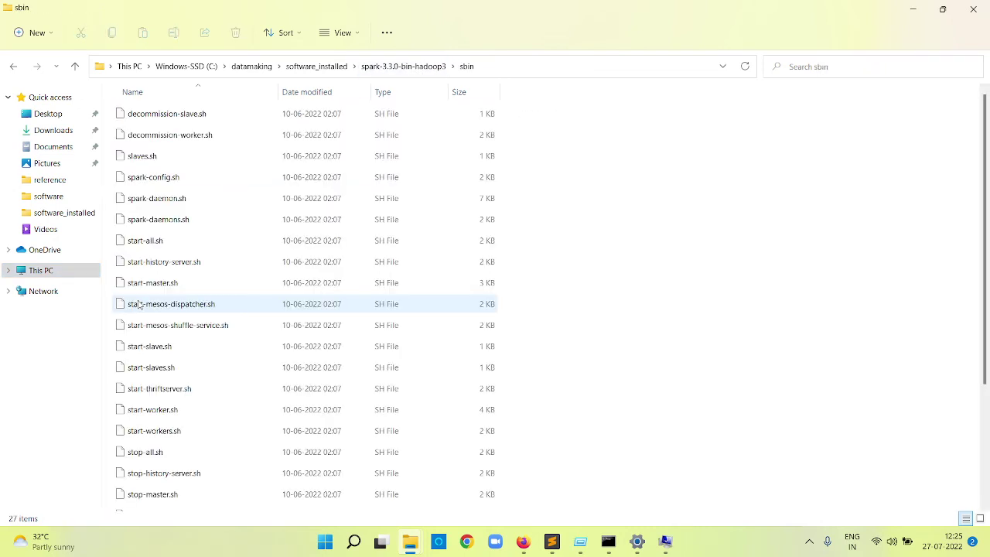
{"action": "left_click", "coordinate": [435, 66]}
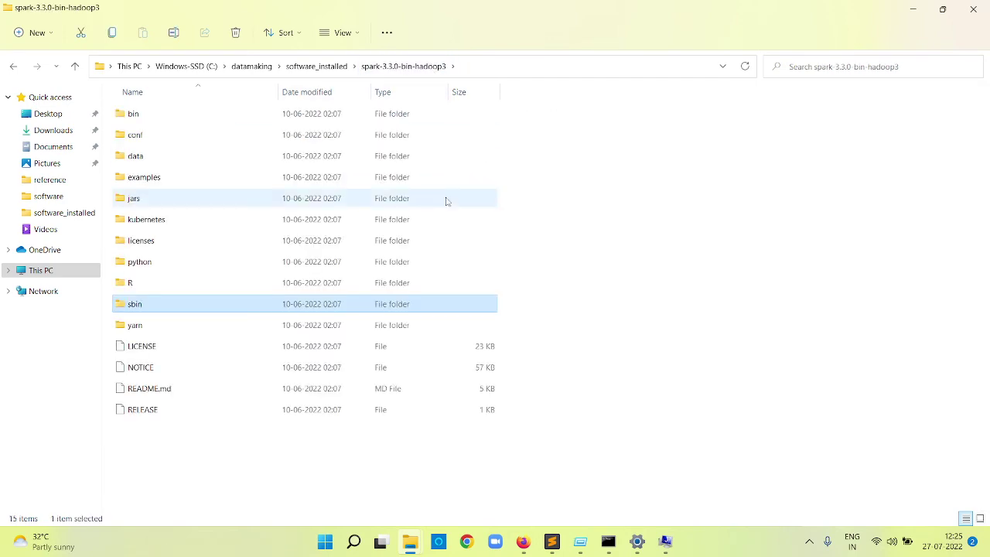
Step: Return to the Path editor, add the entry %SPARK_HOME%\sbin, and save and close all the system properties dialogs
{"action": "key", "text": "alt+Tab"}
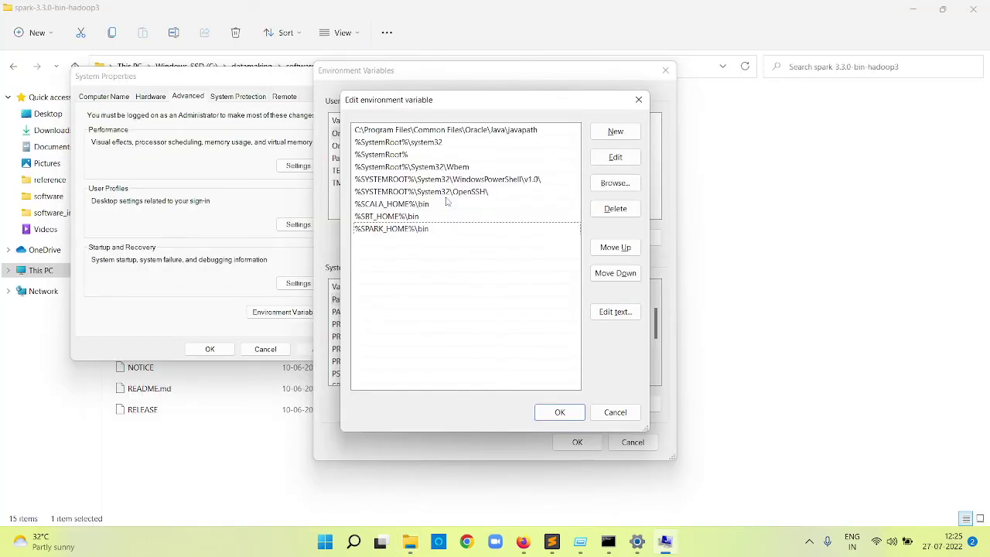
{"action": "double_click", "coordinate": [435, 243]}
{"action": "key", "text": "ctrl+v"}
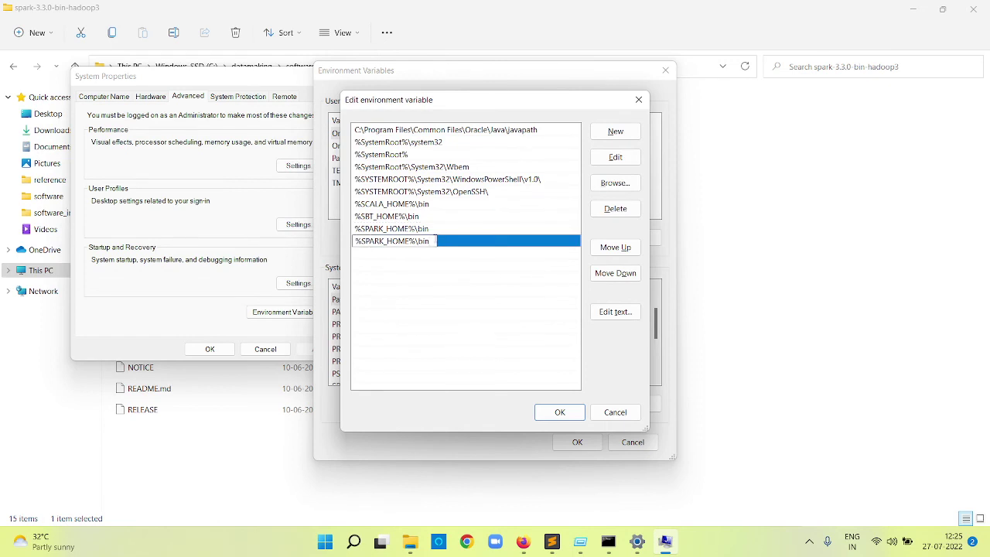
{"action": "type", "text": "s"}
{"action": "left_click", "coordinate": [423, 222]}
{"action": "left_click", "coordinate": [424, 229]}
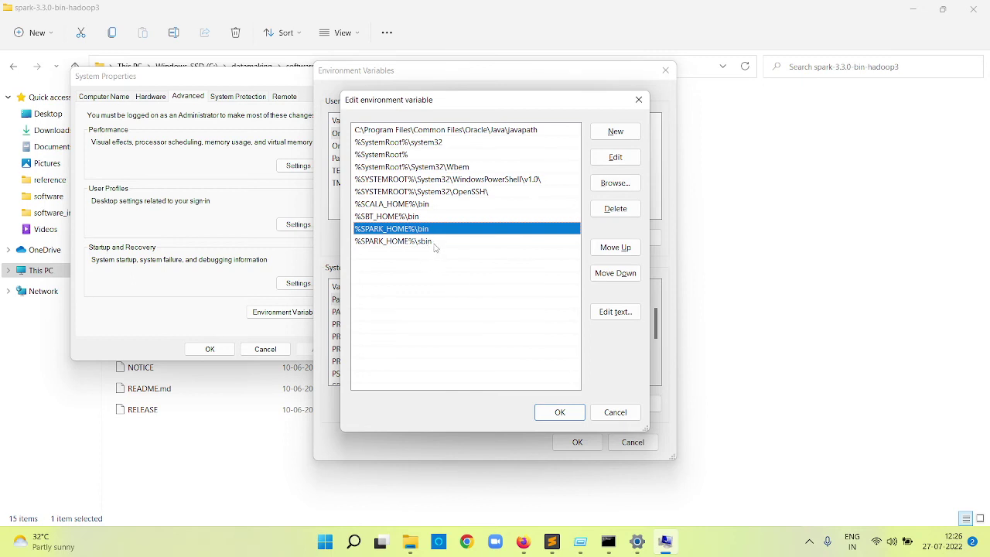
{"action": "left_click", "coordinate": [546, 415]}
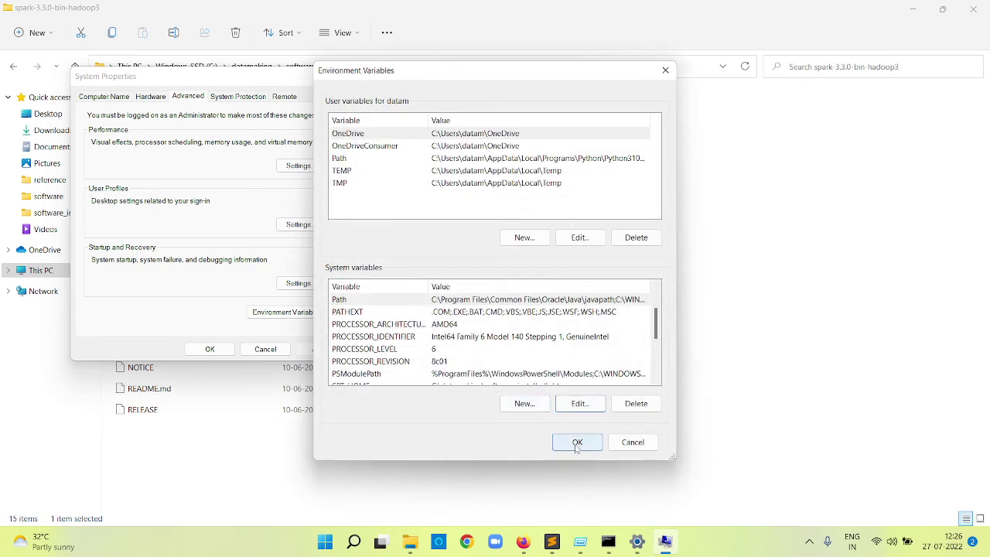
{"action": "left_click", "coordinate": [577, 442]}
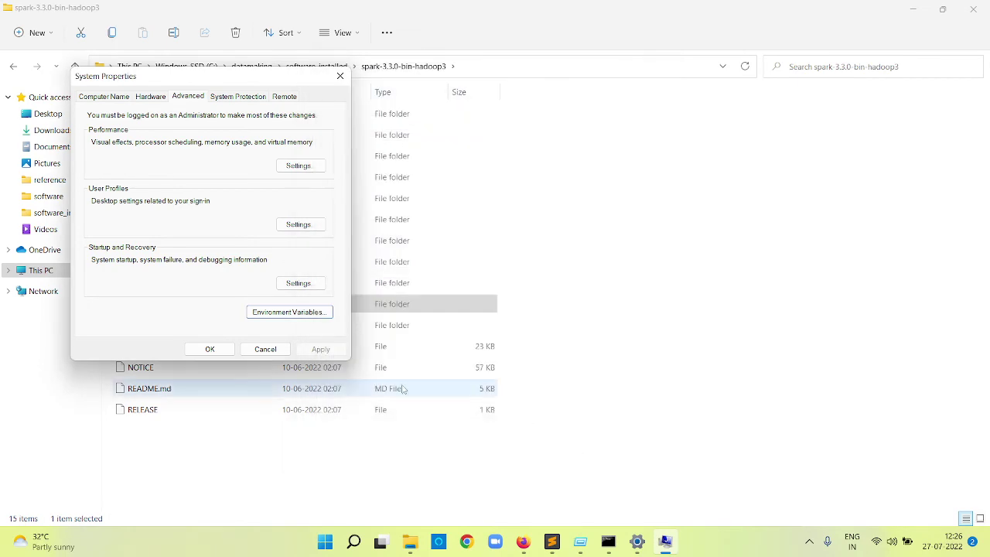
{"action": "left_click", "coordinate": [208, 349]}
Step: Close the old Command Prompt window and open a new Command Prompt
{"action": "left_click", "coordinate": [622, 542]}
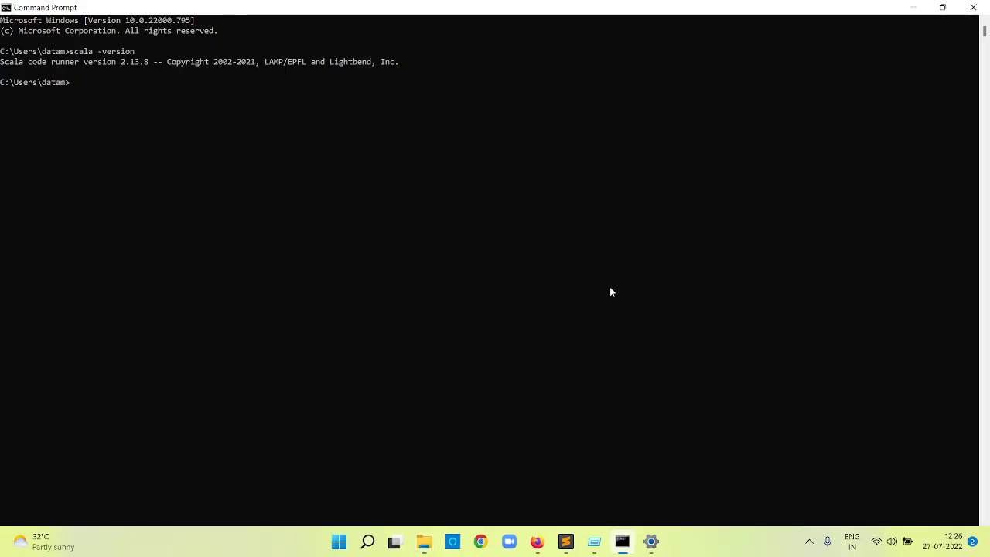
{"action": "left_click", "coordinate": [974, 8]}
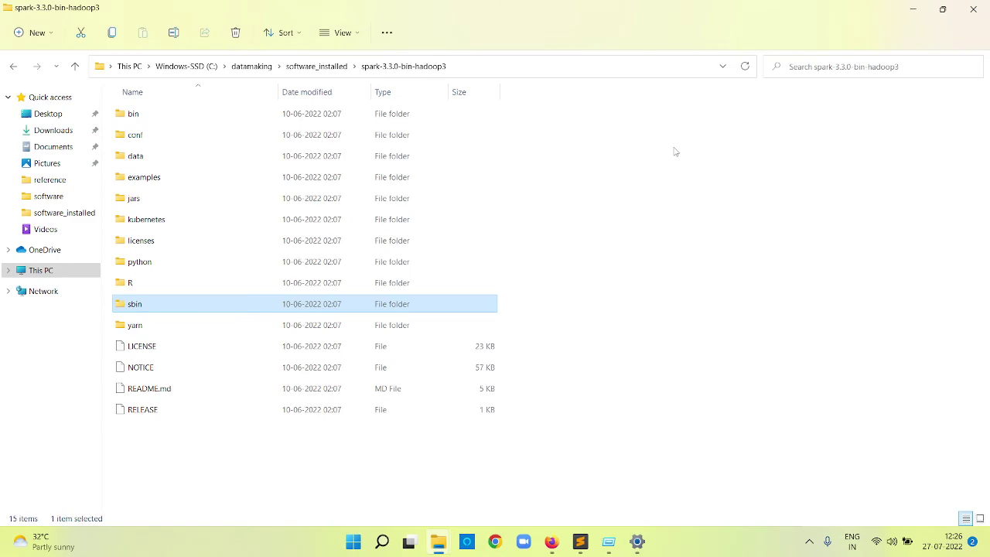
{"action": "key", "text": "super"}
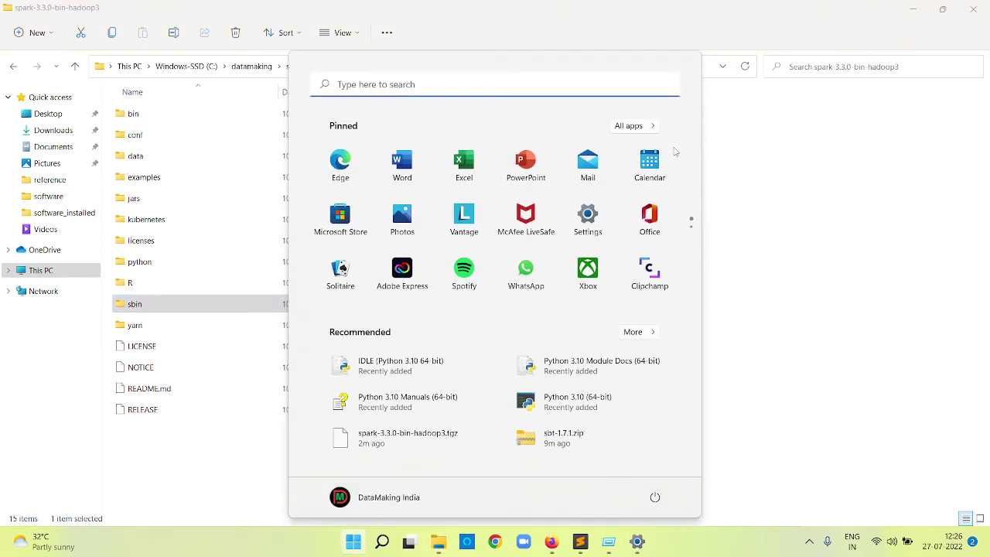
{"action": "type", "text": "cmd"}
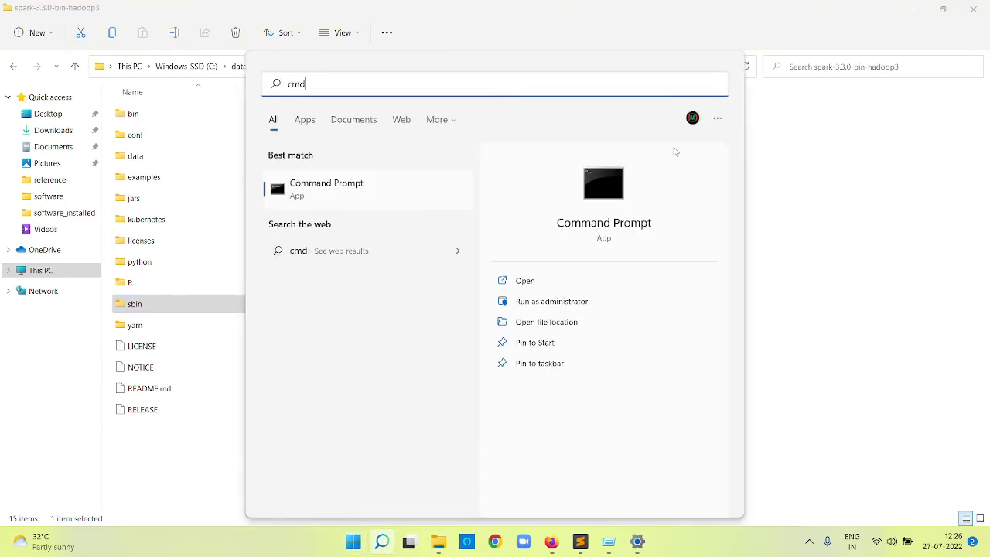
{"action": "key", "text": "Return"}
{"action": "left_click", "coordinate": [608, 91]}
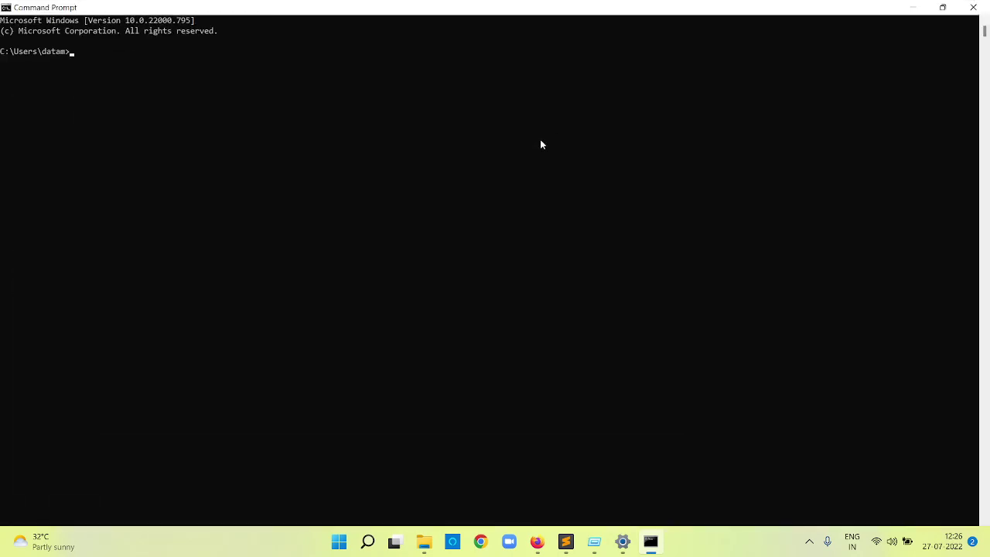
Step: Start the PySpark shell with the pyspark command and bring up a clean input prompt once it has loaded
{"action": "type", "text": "pyspark"}
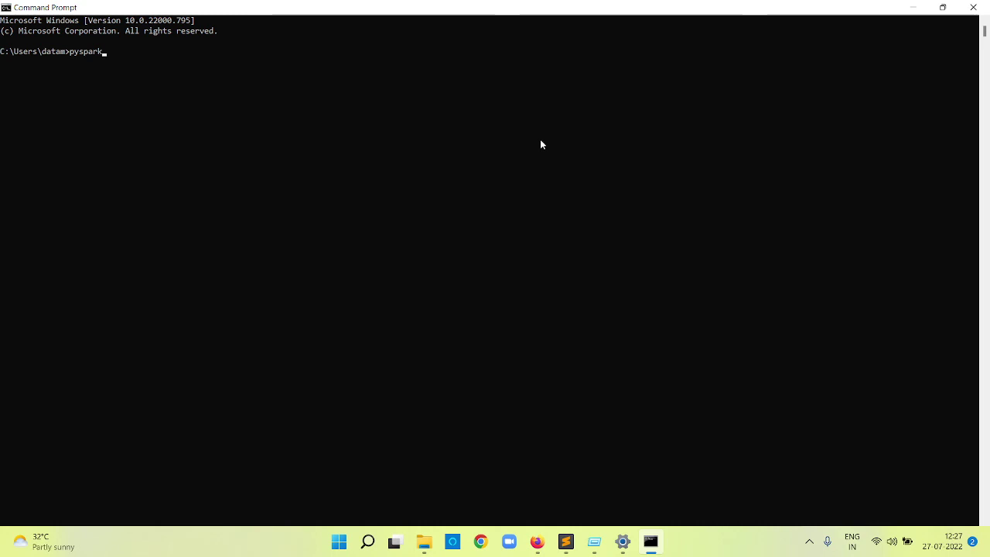
{"action": "key", "text": "Return"}
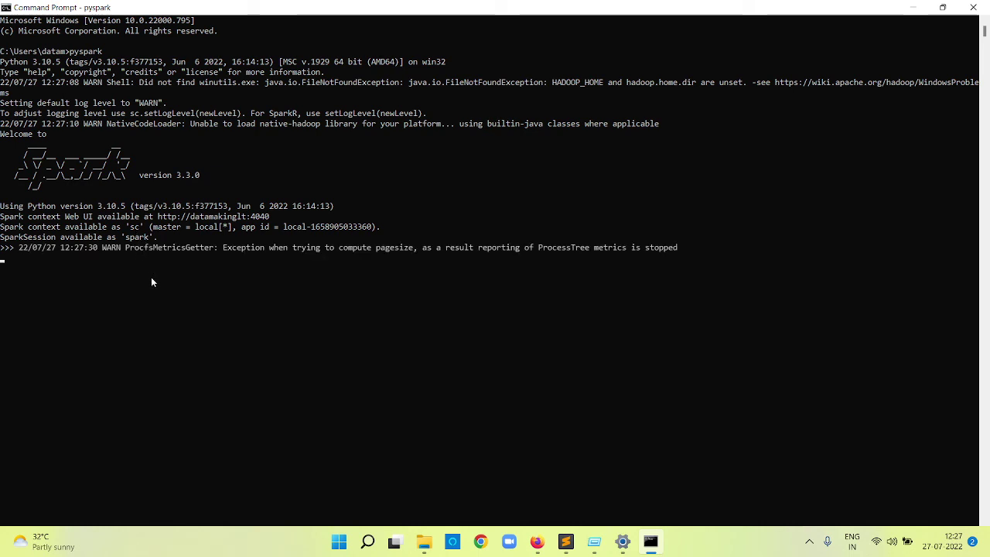
{"action": "key", "text": "Return"}
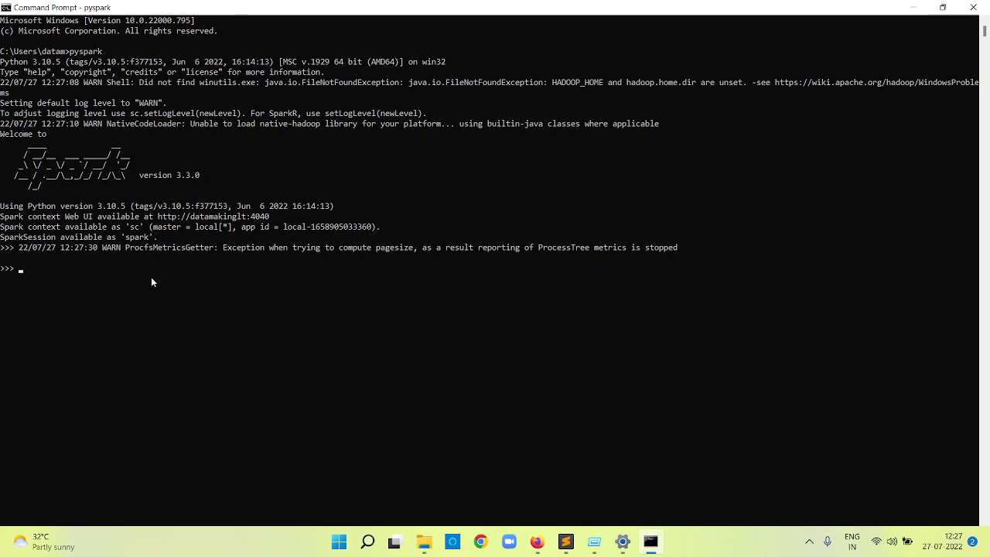
Step: Run spark.sparkContext.appName to check the Spark session, and leave the PySpark shell with exit()
{"action": "type", "text": "spark.sparkContext.appName"}
{"action": "key", "text": "Return"}
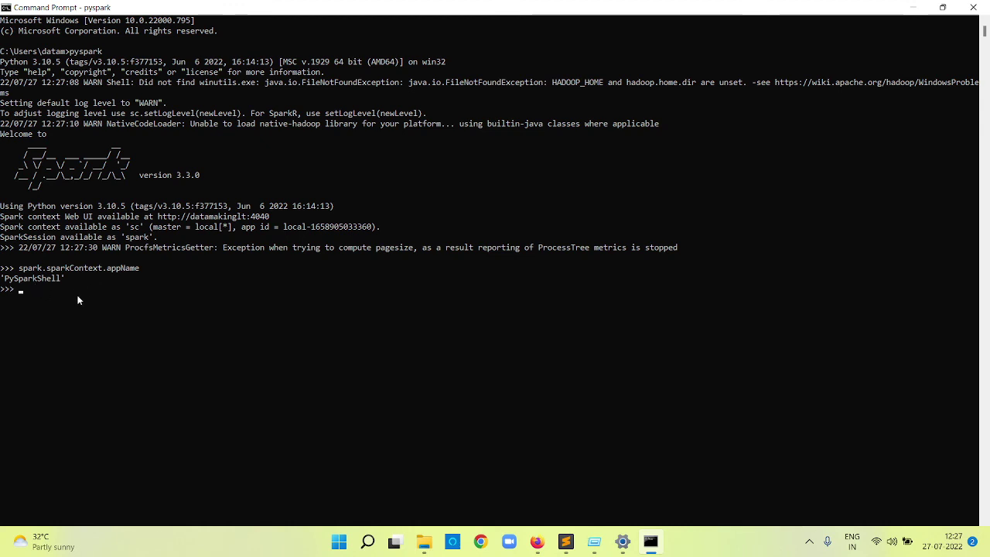
{"action": "key", "text": "Return"}
{"action": "type", "text": "exit()"}
{"action": "key", "text": "Return"}
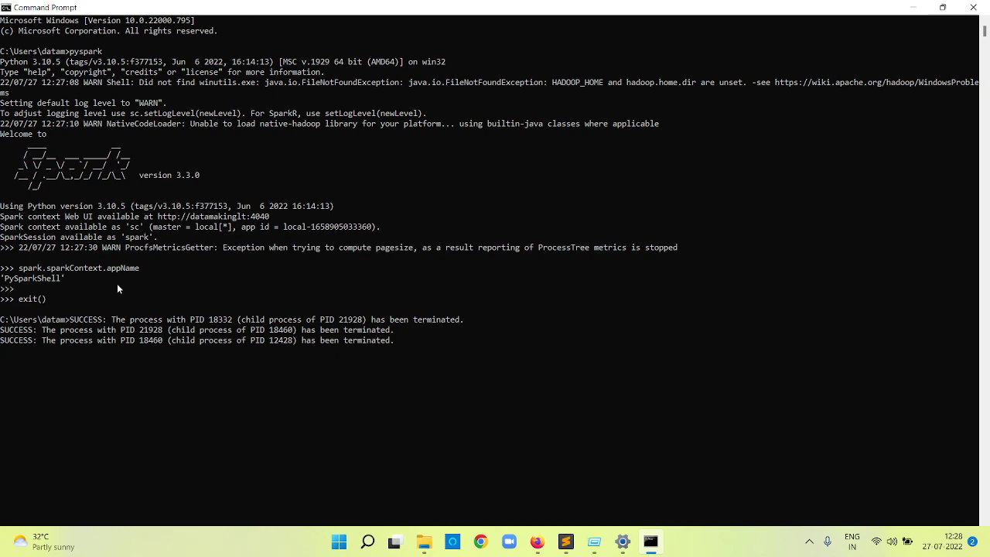
{"action": "left_click", "coordinate": [810, 541]}
{"action": "right_click", "coordinate": [835, 506]}
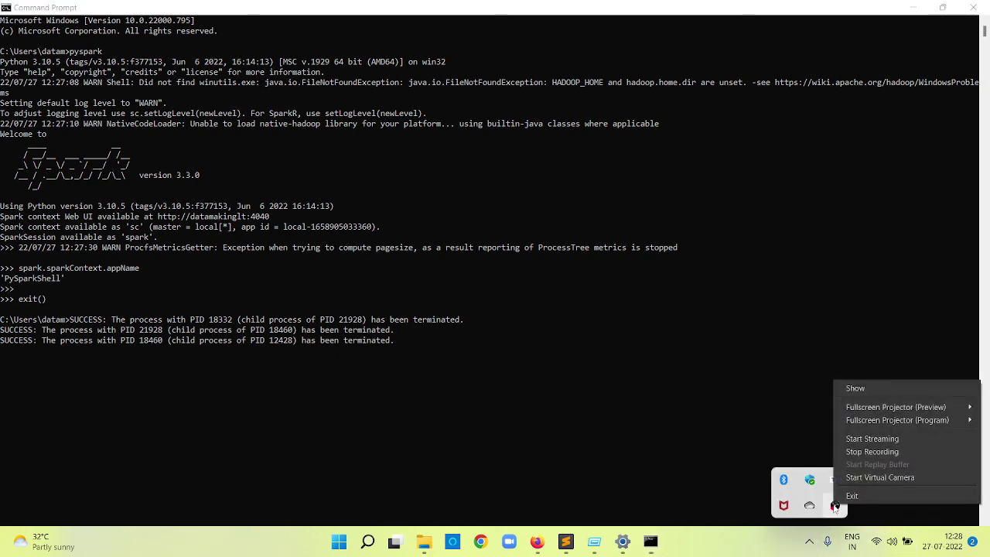